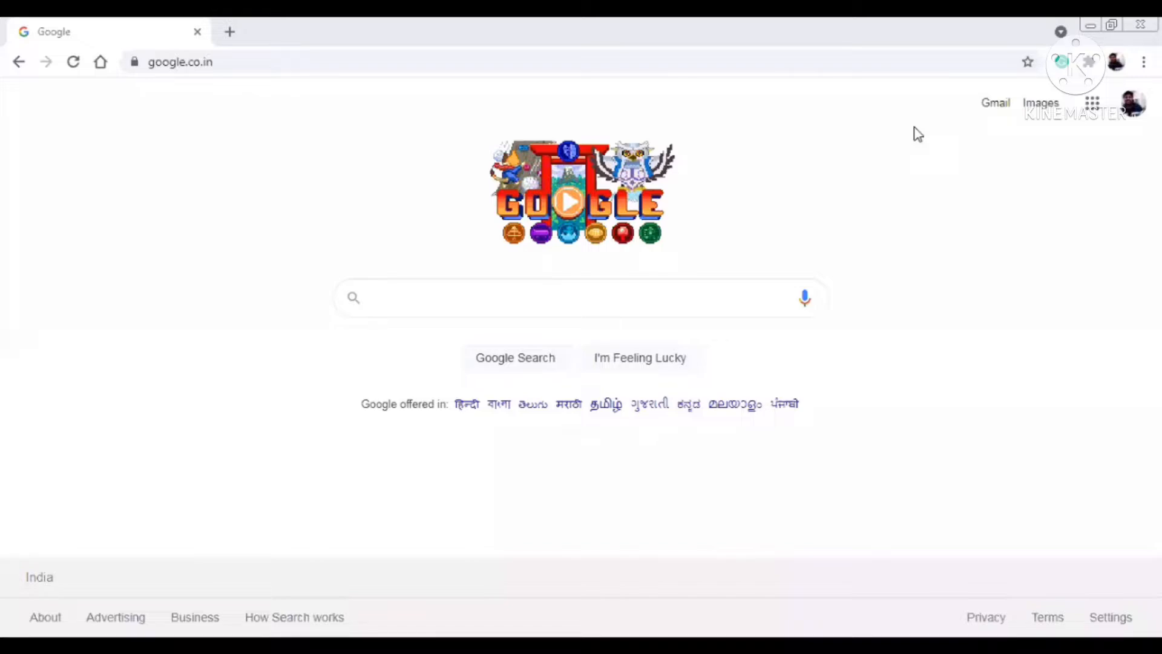
- Search Google for 'efilingincometax' from the browser's address bar
{"action": "left_click", "coordinate": [366, 61]}
{"action": "type", "text": "efilingincometax"}
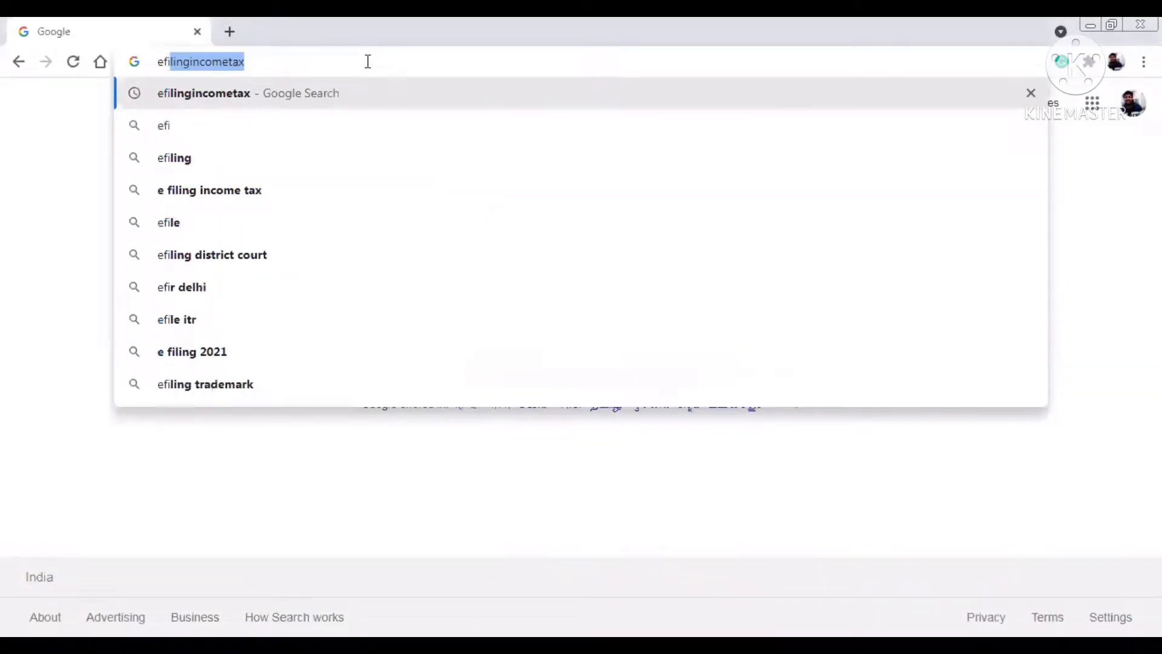
{"action": "key", "text": "Return"}
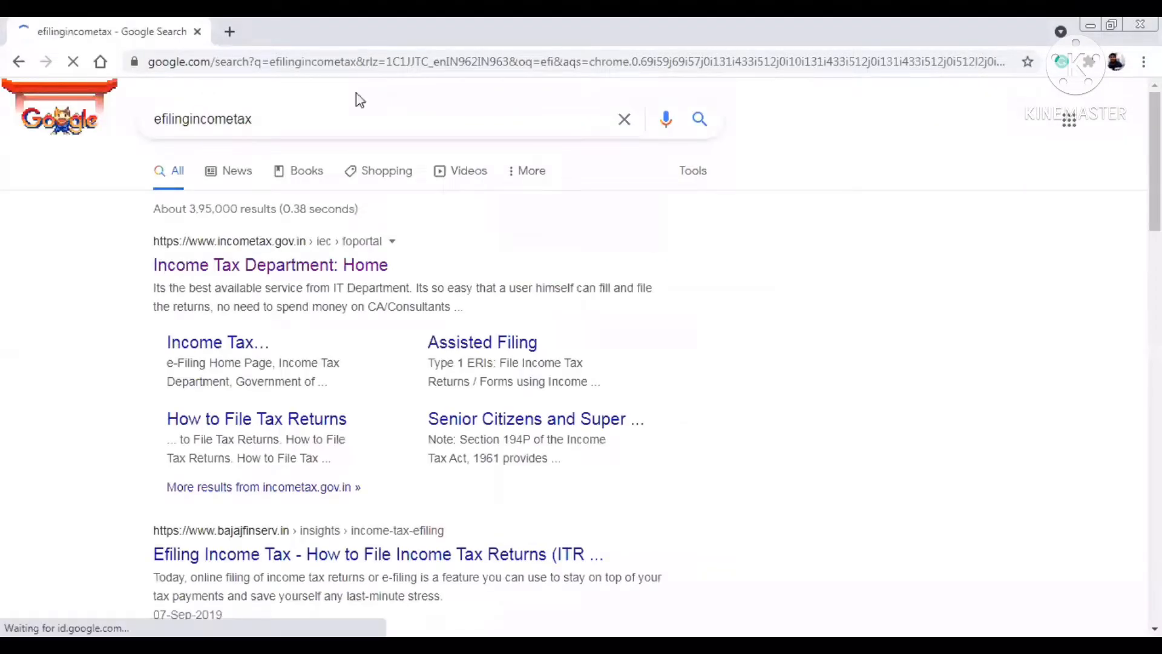
- Open the Income Tax portal's login, enter the PAN user ID, confirm the secure access message and enter the password
{"action": "left_click", "coordinate": [263, 264]}
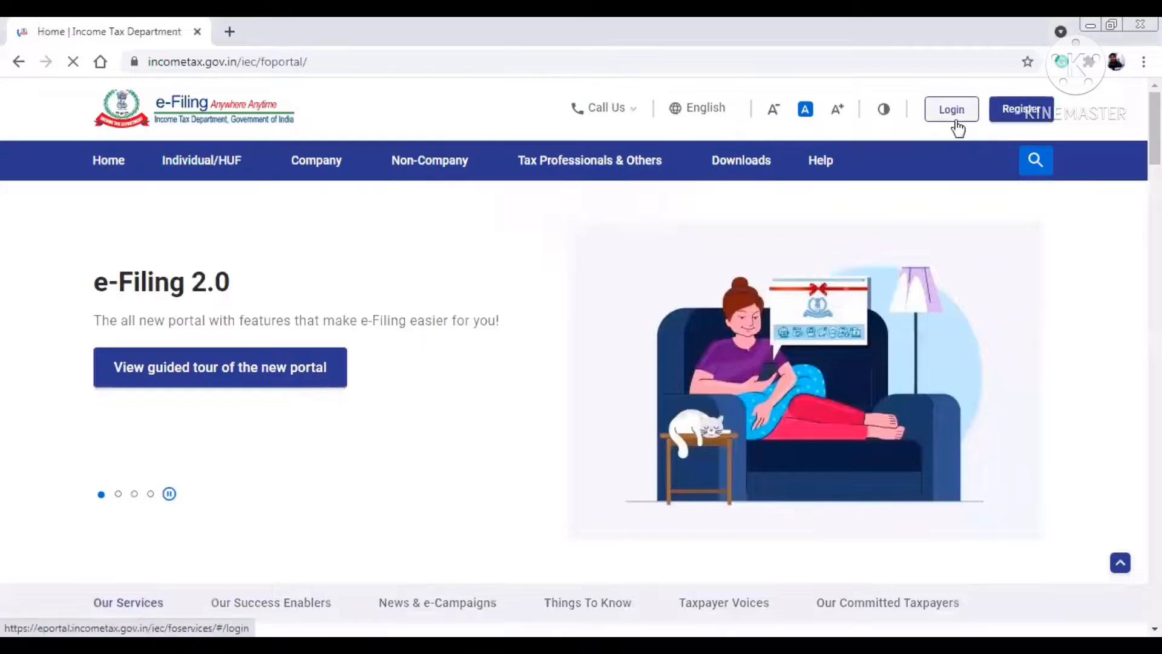
{"action": "left_click", "coordinate": [956, 126]}
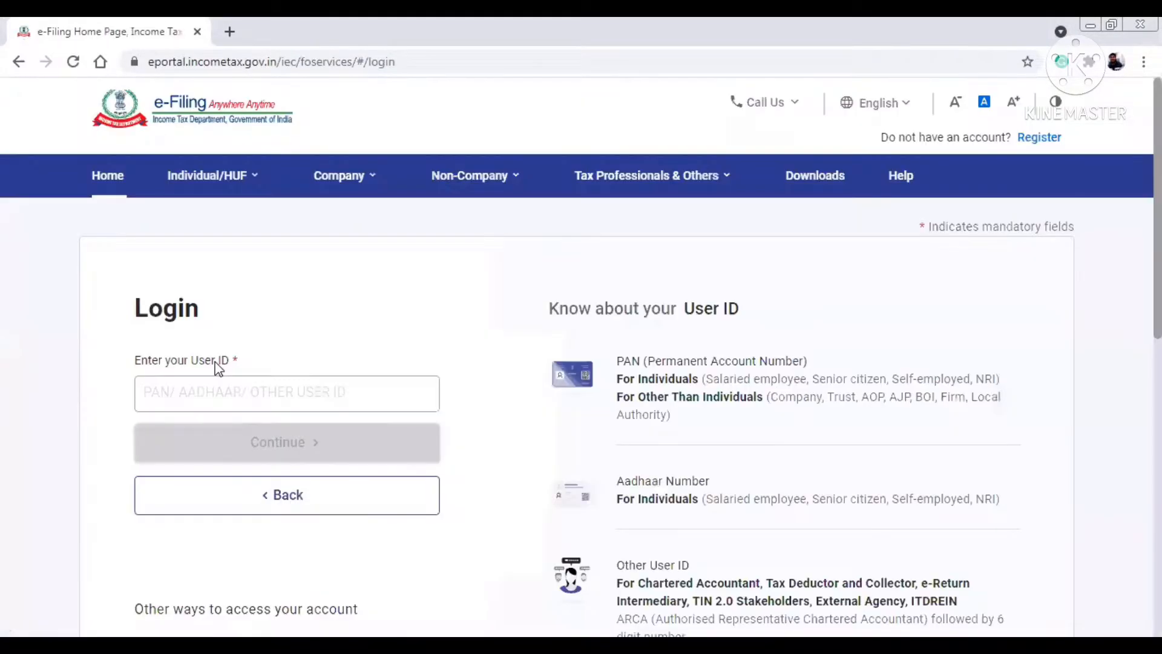
{"action": "left_click", "coordinate": [211, 406]}
{"action": "type", "text": "K***"}
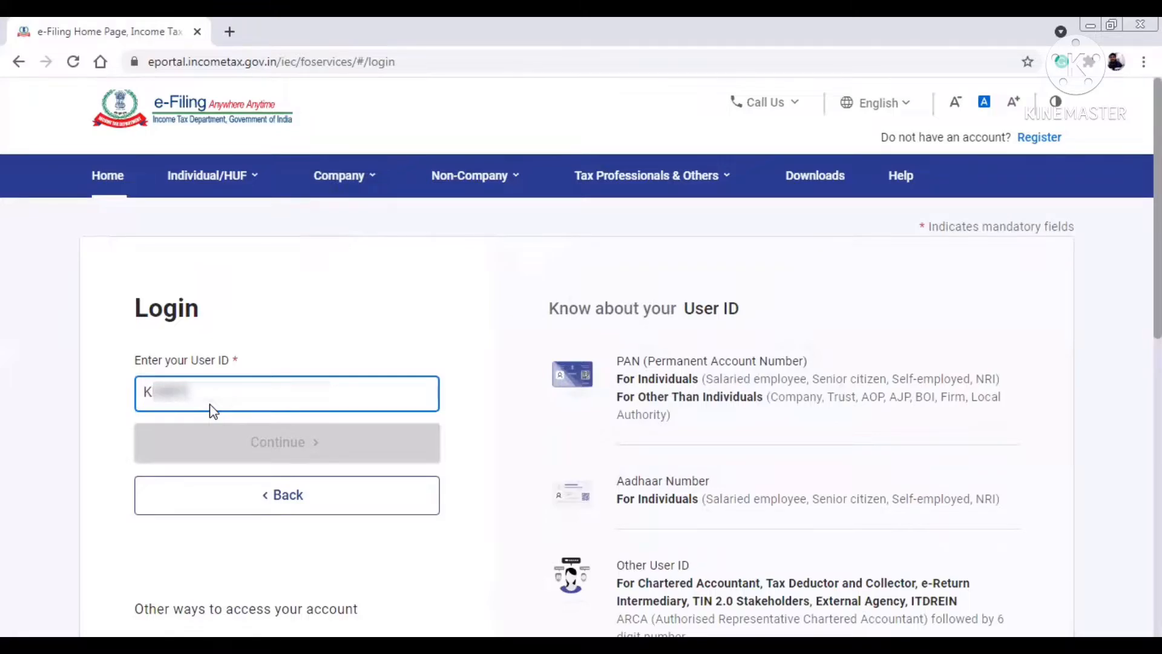
{"action": "type", "text": "*****"}
{"action": "left_click", "coordinate": [264, 453]}
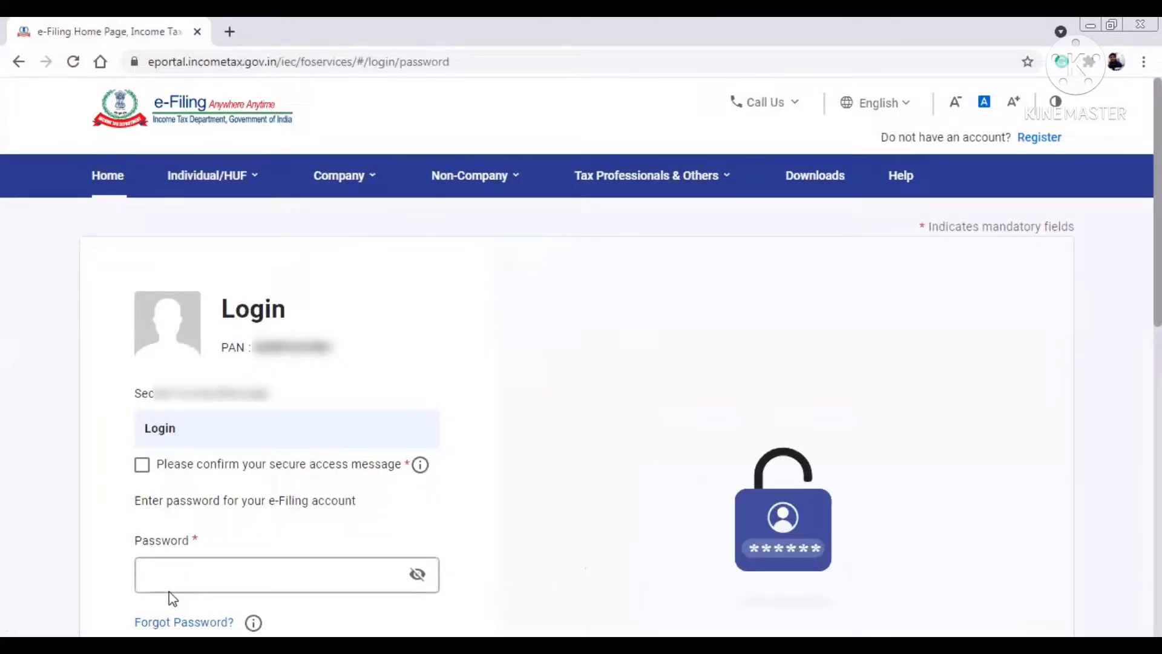
{"action": "left_click", "coordinate": [142, 465]}
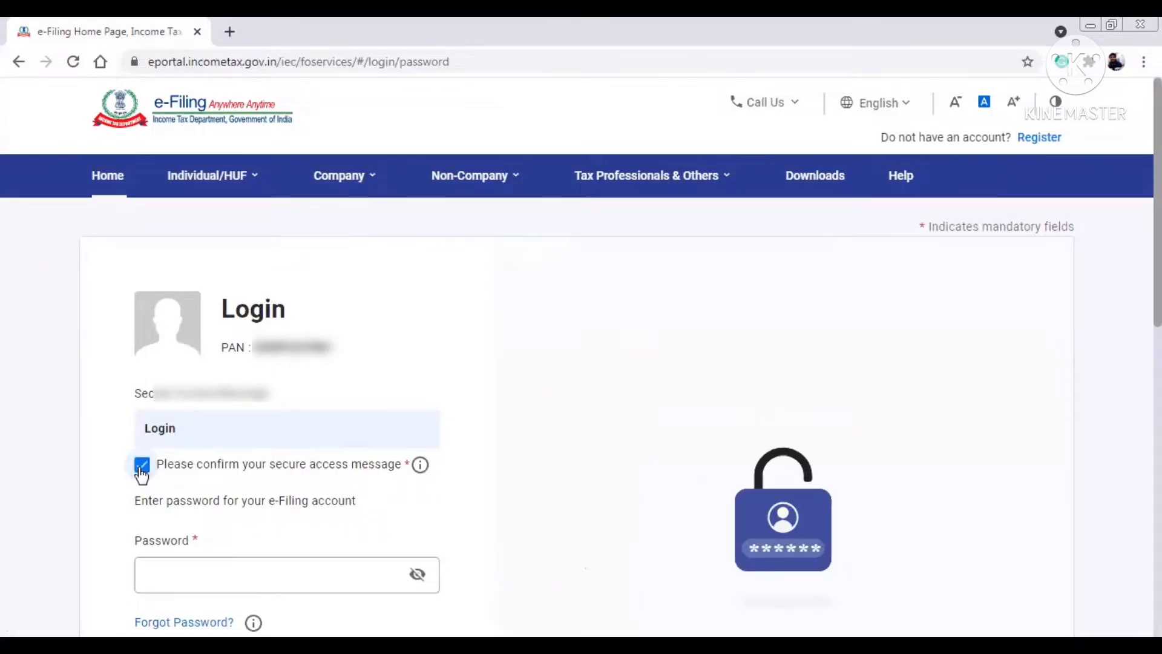
{"action": "left_click", "coordinate": [213, 564]}
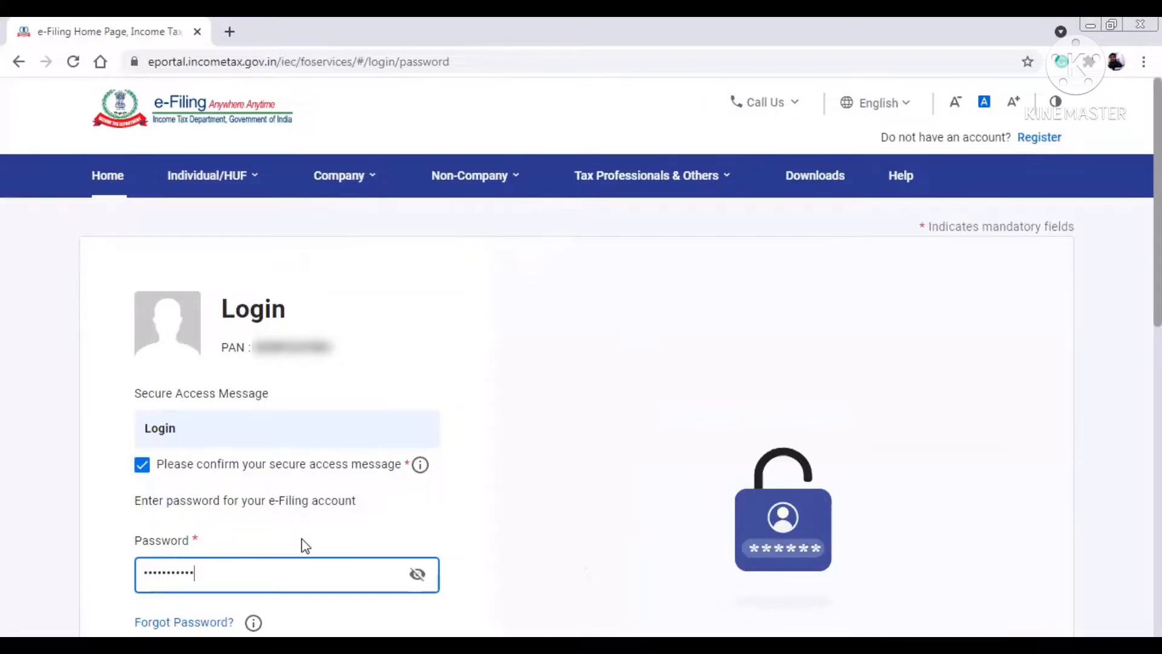
{"action": "scroll", "coordinate": [851, 428], "scroll_direction": "down", "scroll_amount": 3}
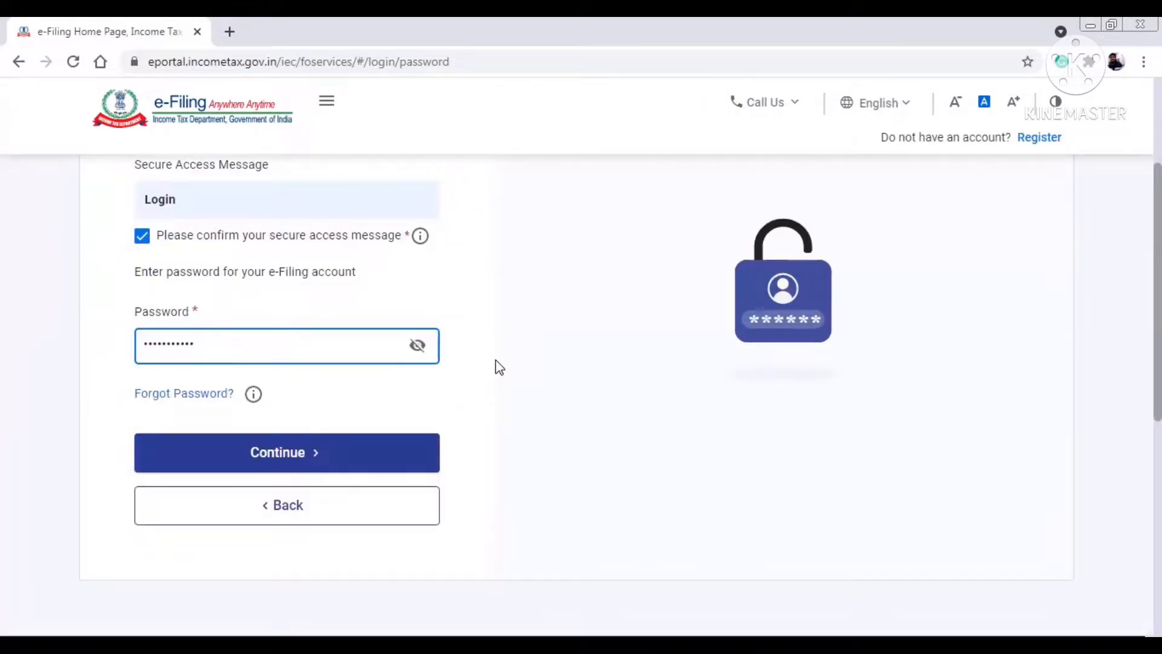
- Log in and go to e-File > Income Tax Returns > File Income Tax Return
{"action": "left_click", "coordinate": [322, 451]}
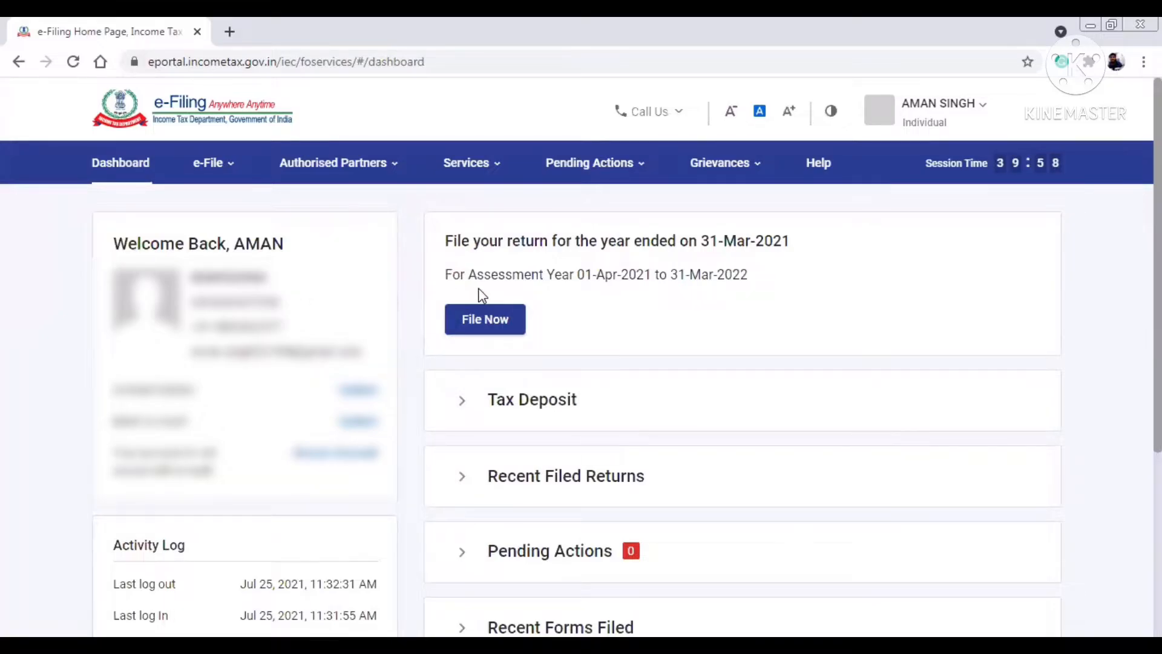
{"action": "left_click", "coordinate": [227, 172]}
{"action": "left_click", "coordinate": [226, 173]}
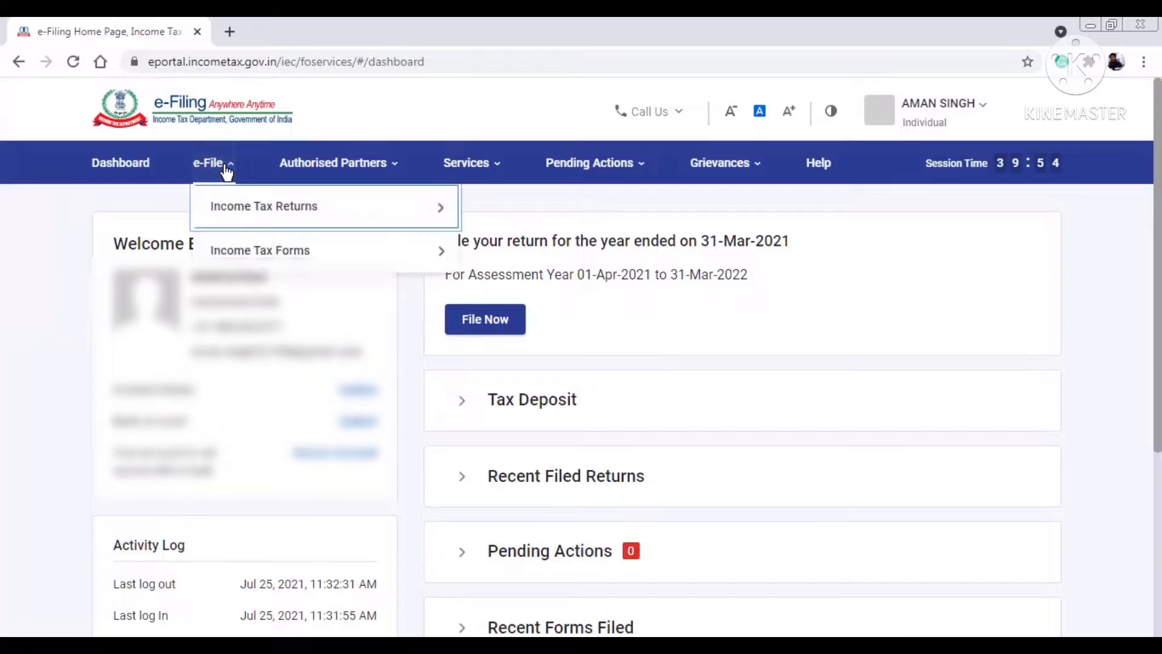
{"action": "mouse_move", "coordinate": [351, 205]}
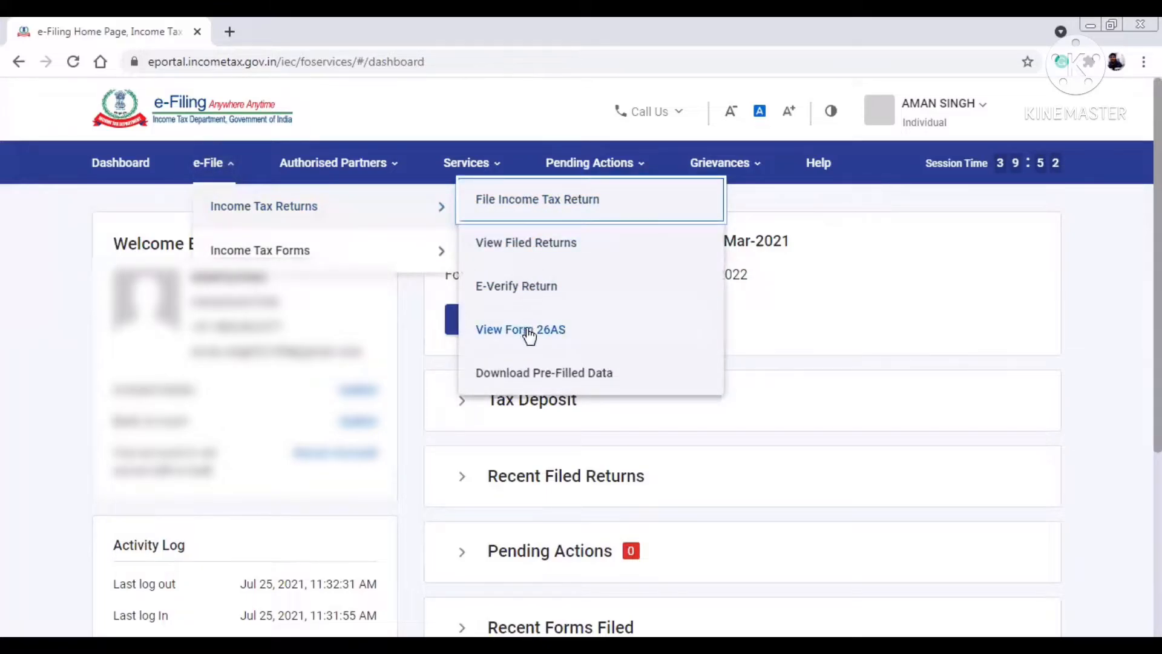
{"action": "left_click", "coordinate": [515, 210]}
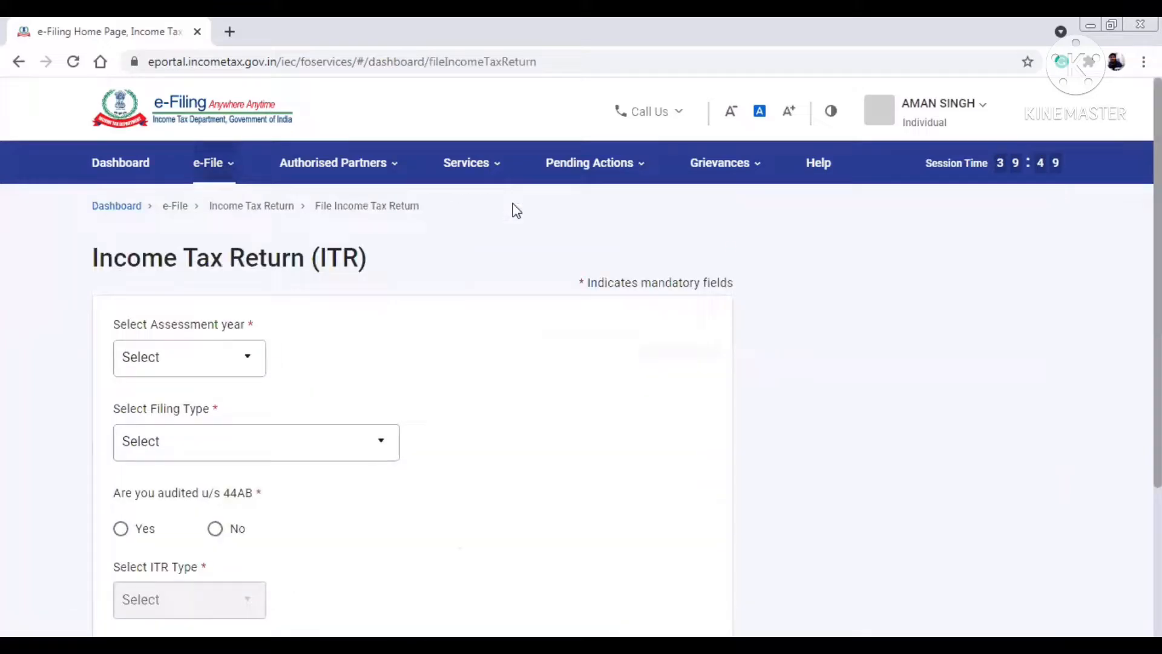
- Select assessment year 2021-22 and continue to the filing mode
{"action": "left_click", "coordinate": [246, 363]}
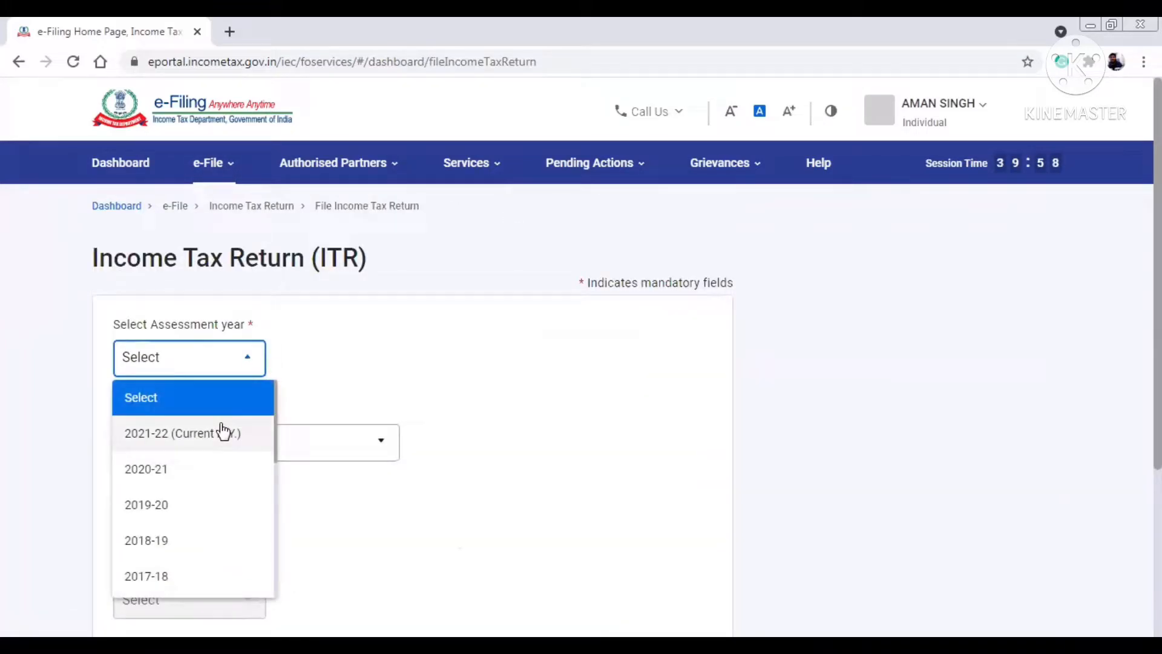
{"action": "left_click", "coordinate": [365, 373]}
{"action": "left_click", "coordinate": [250, 364]}
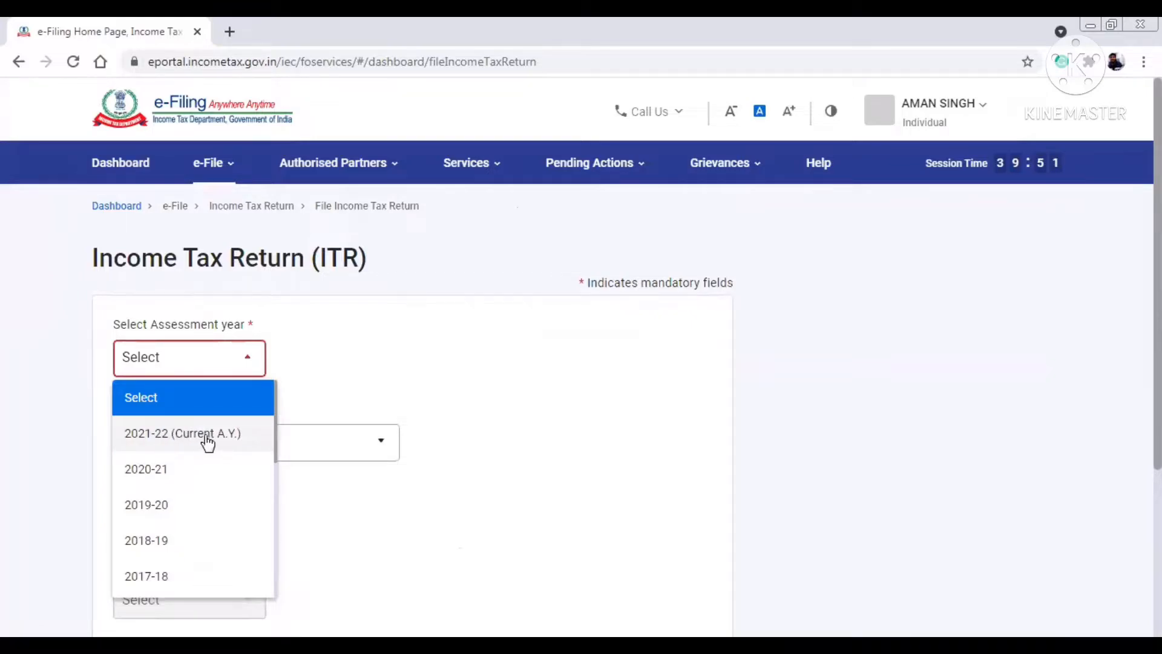
{"action": "left_click", "coordinate": [208, 439]}
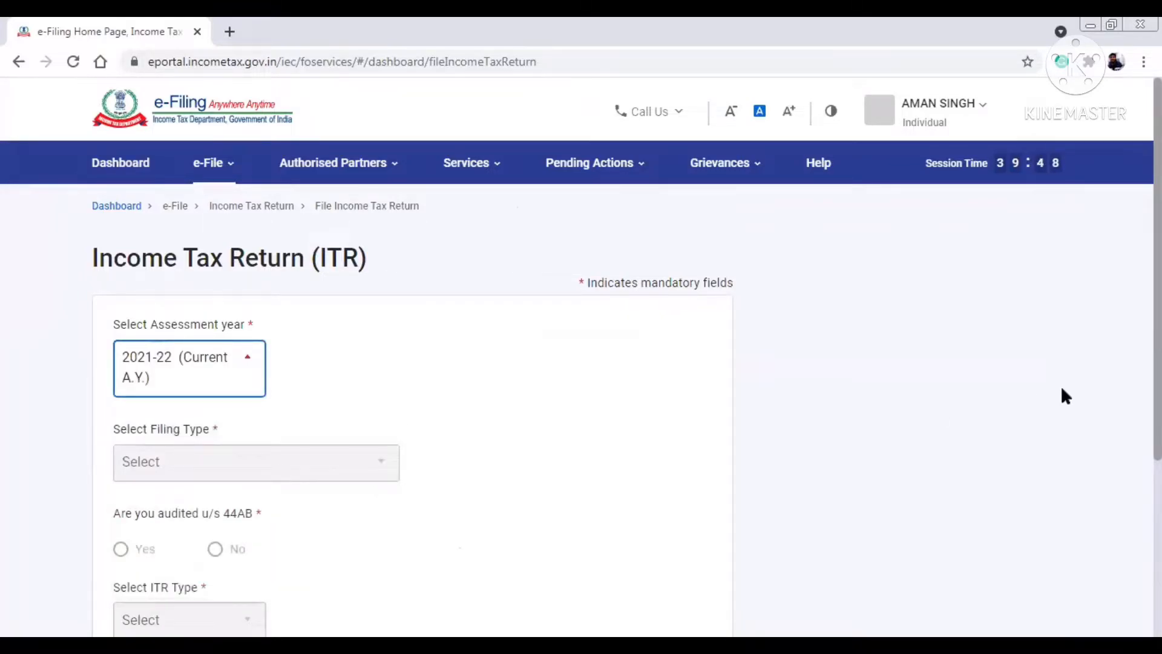
{"action": "scroll", "coordinate": [498, 325], "scroll_direction": "down", "scroll_amount": 2}
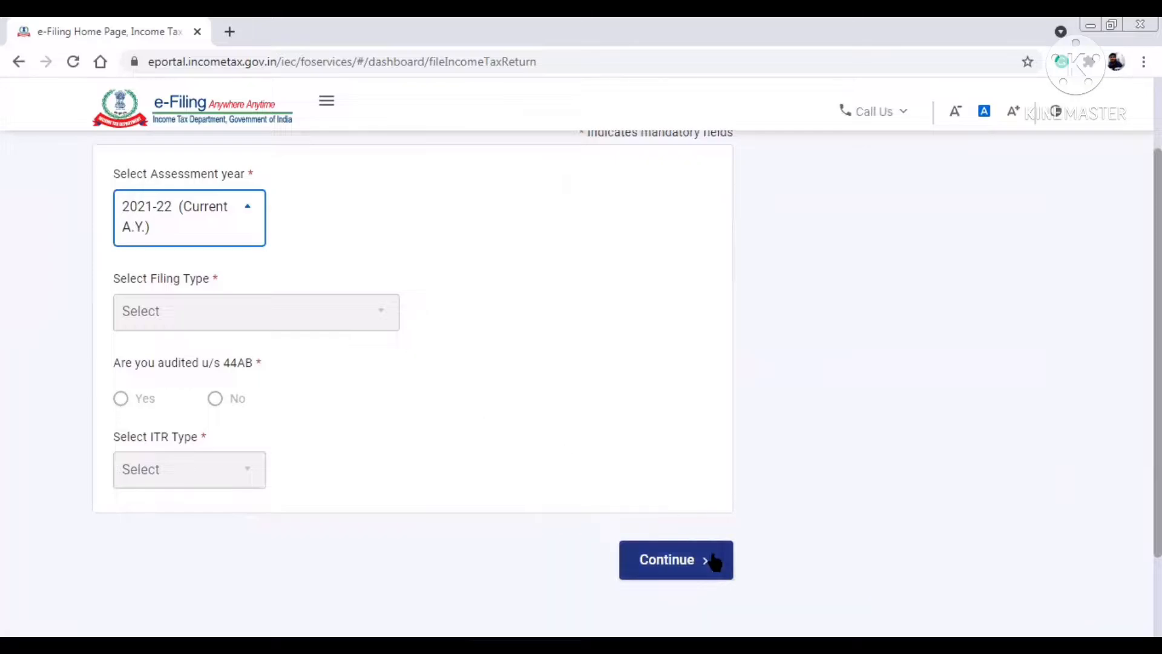
{"action": "left_click", "coordinate": [671, 556]}
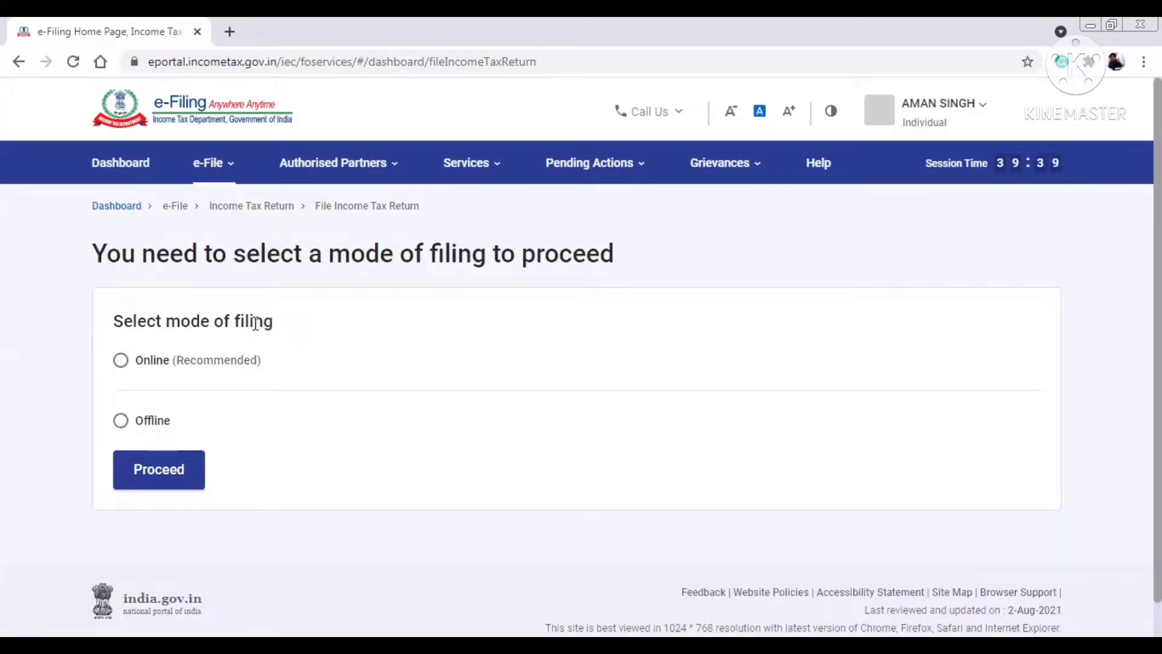
- Choose Online filing mode and start a new filing
{"action": "left_click_drag", "start_coordinate": [273, 321], "coordinate": [94, 322]}
{"action": "left_click", "coordinate": [121, 362]}
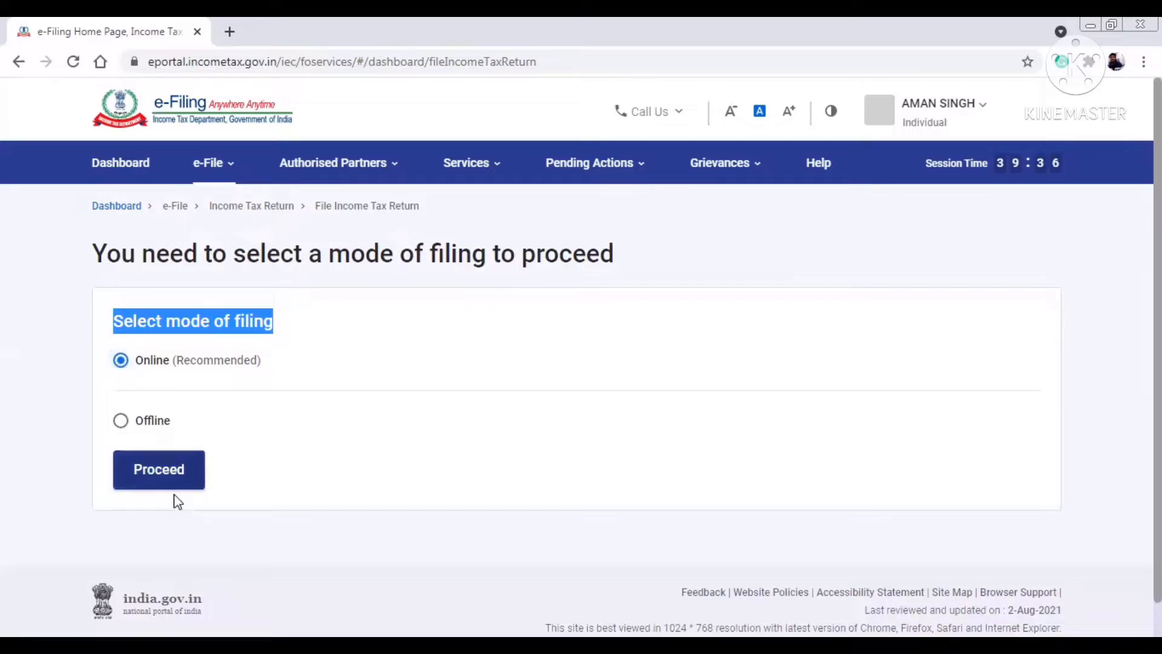
{"action": "left_click", "coordinate": [165, 478]}
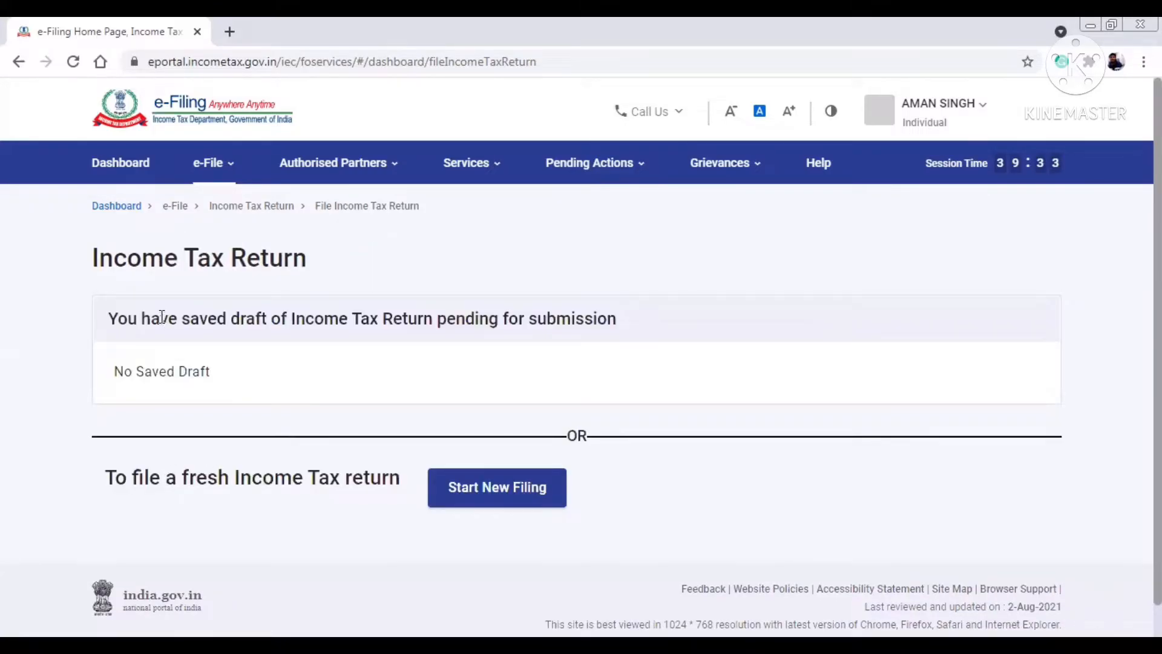
{"action": "left_click_drag", "start_coordinate": [109, 318], "coordinate": [586, 339]}
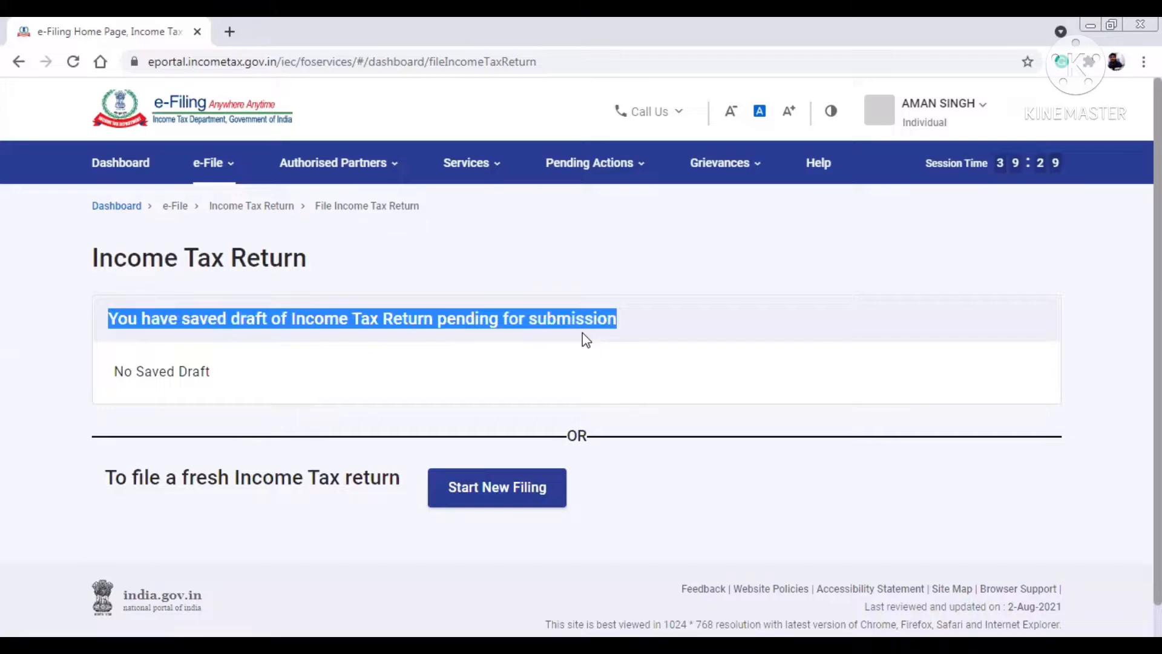
{"action": "left_click", "coordinate": [490, 490]}
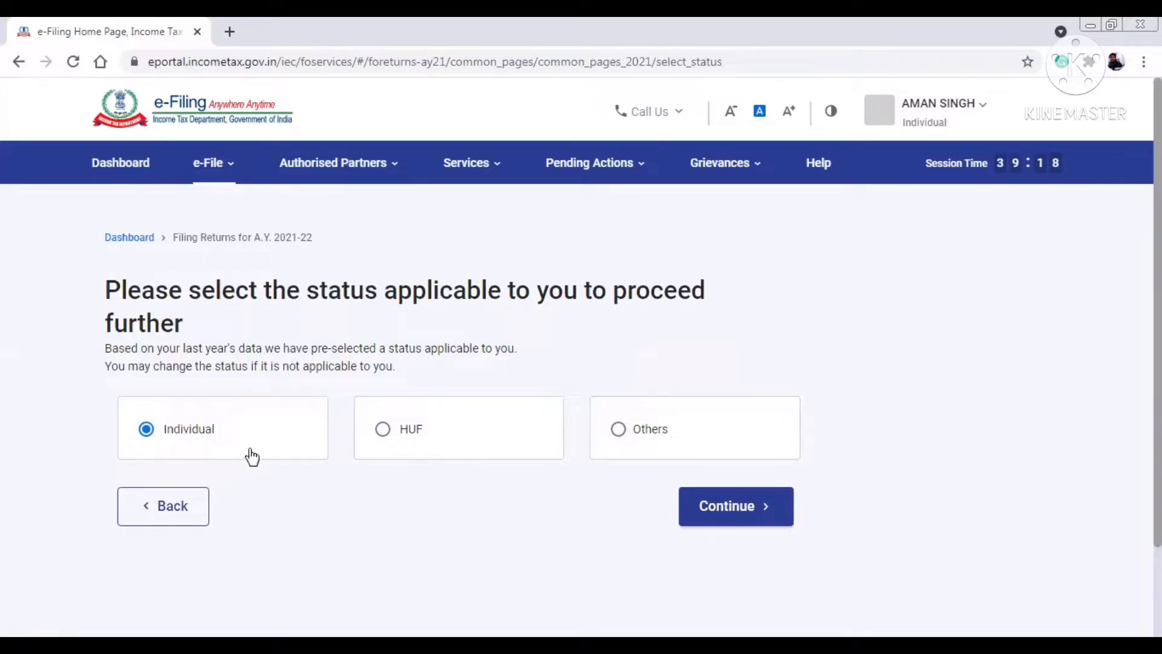
- Accept Individual status and select ITR-1 as the return form
{"action": "left_click", "coordinate": [752, 524]}
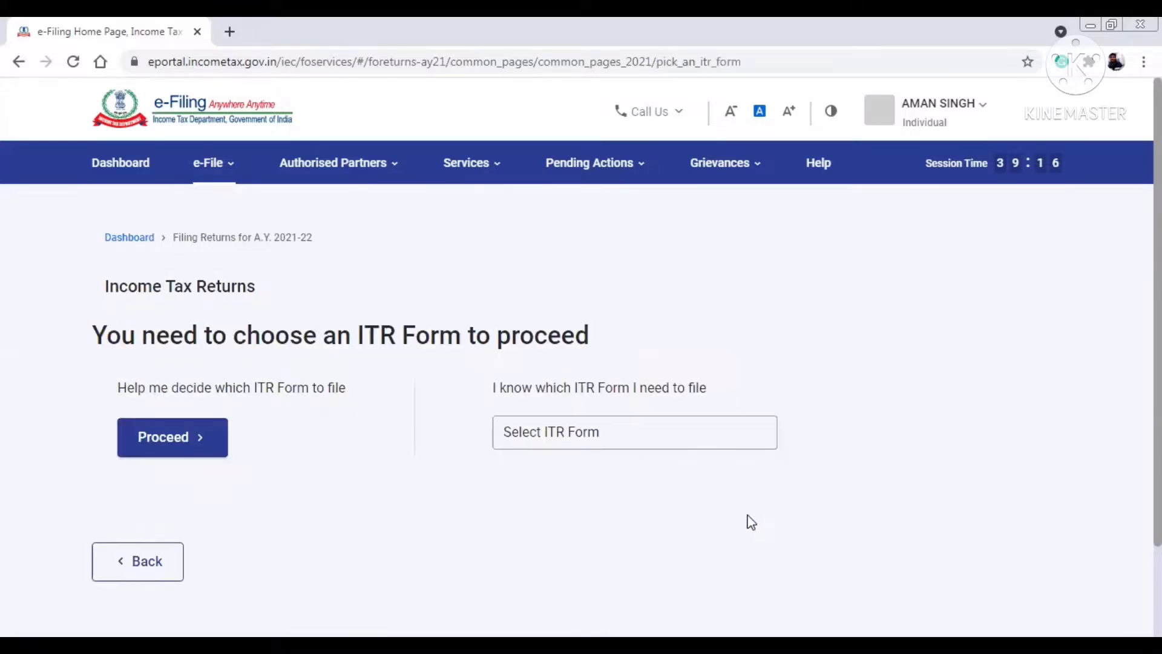
{"action": "left_click", "coordinate": [666, 448]}
{"action": "left_click", "coordinate": [610, 514]}
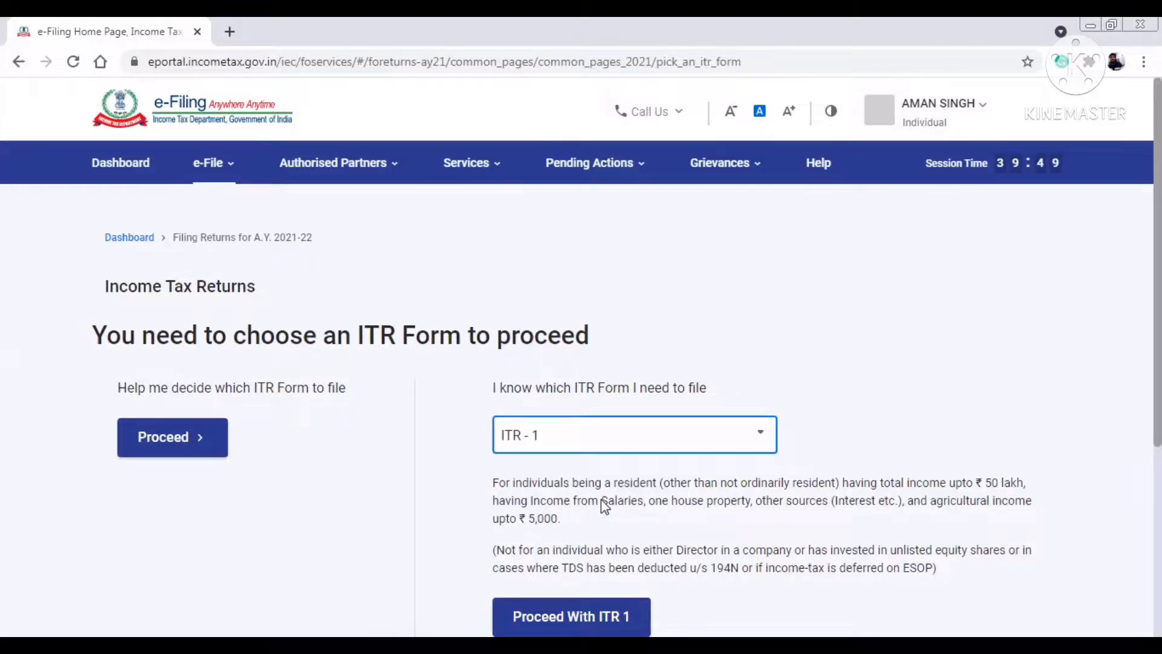
{"action": "left_click_drag", "start_coordinate": [601, 499], "coordinate": [768, 518]}
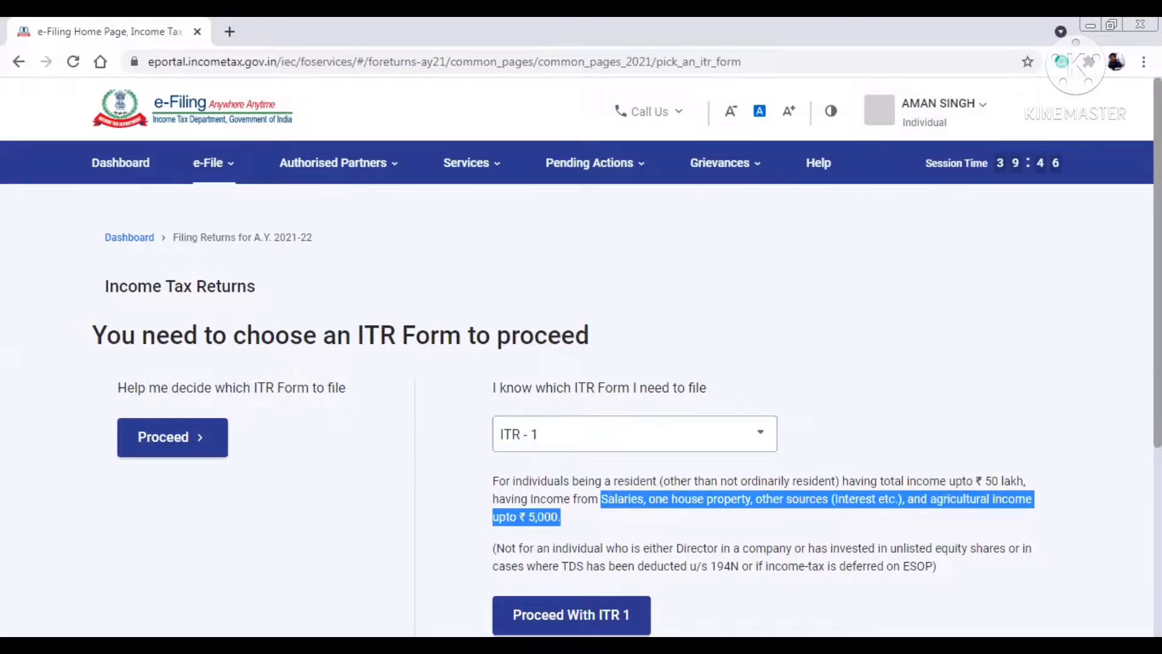
{"action": "scroll", "coordinate": [1069, 418], "scroll_direction": "down", "scroll_amount": 2}
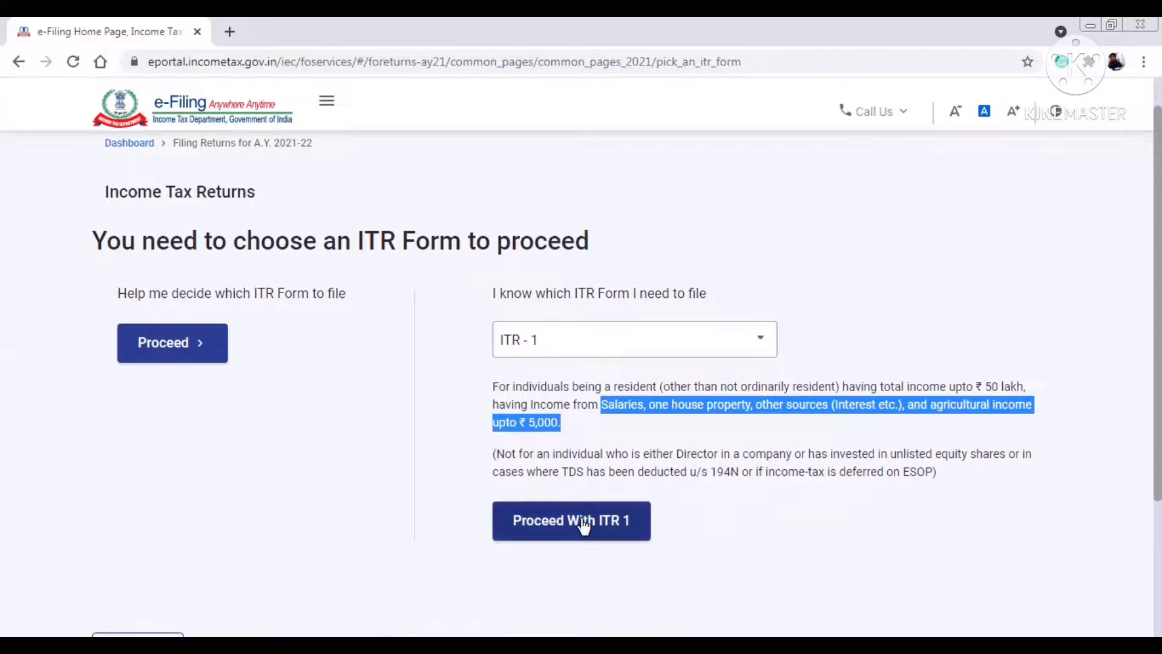
{"action": "left_click", "coordinate": [583, 522]}
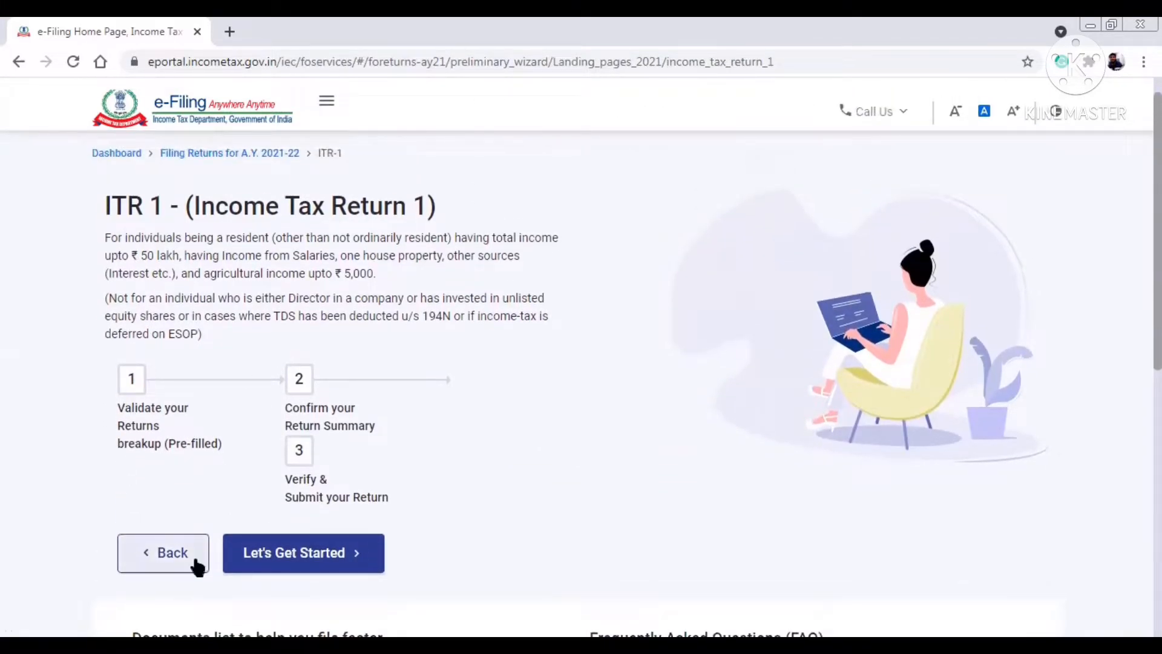
- Give taxable income above the basic exemption limit as the reason for filing
{"action": "left_click", "coordinate": [306, 566]}
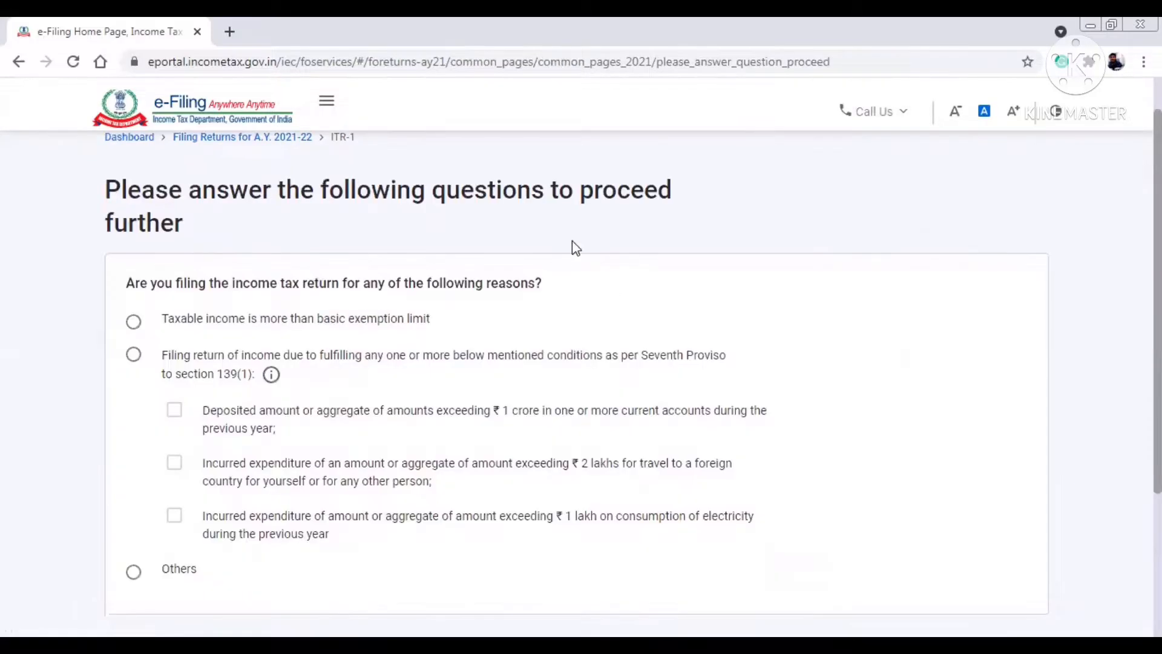
{"action": "left_click_drag", "start_coordinate": [128, 290], "coordinate": [627, 282]}
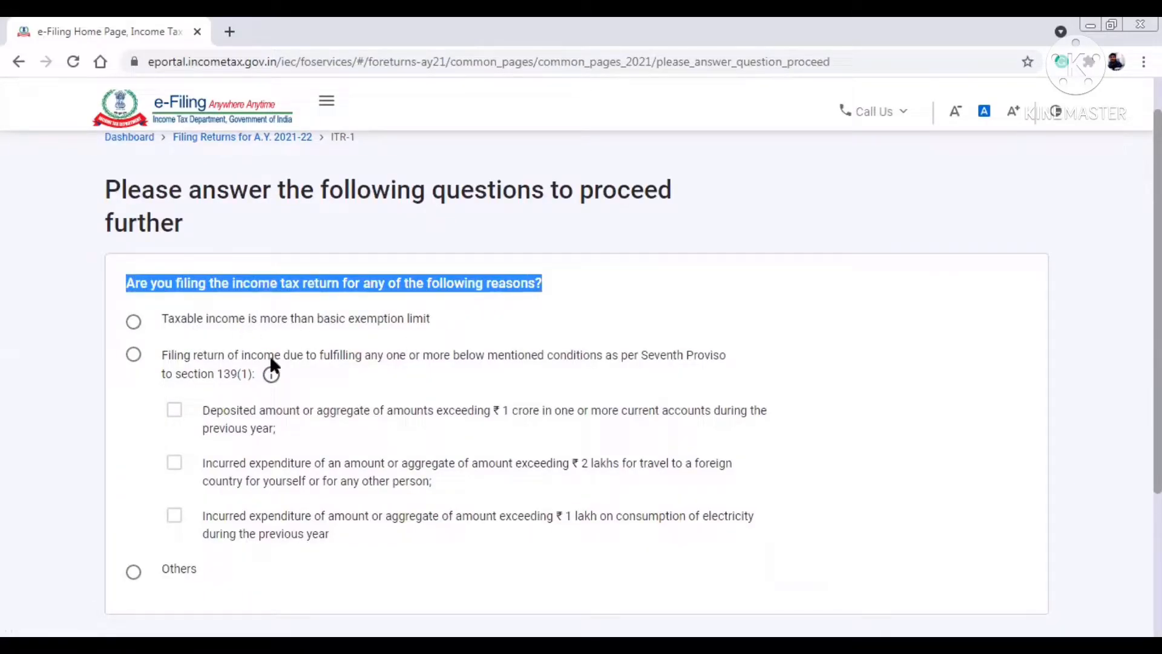
{"action": "left_click_drag", "start_coordinate": [203, 516], "coordinate": [337, 546]}
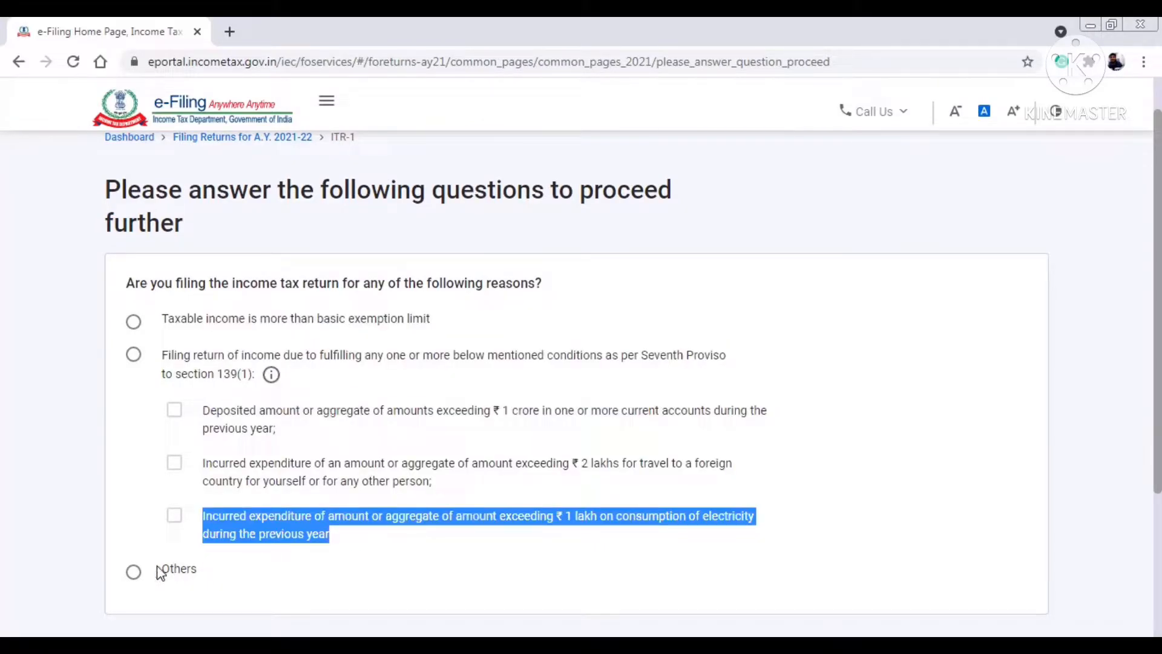
{"action": "left_click", "coordinate": [135, 316]}
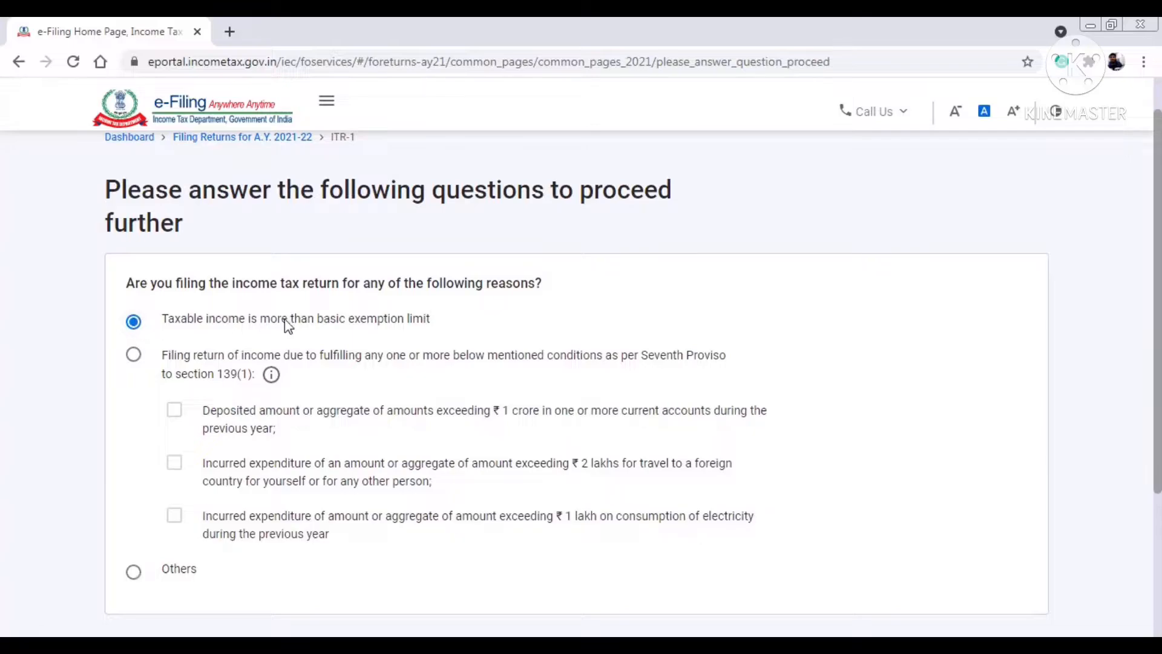
{"action": "scroll", "coordinate": [763, 302], "scroll_direction": "down", "scroll_amount": 1}
{"action": "scroll", "coordinate": [981, 547], "scroll_direction": "down", "scroll_amount": 1}
{"action": "left_click", "coordinate": [981, 547]}
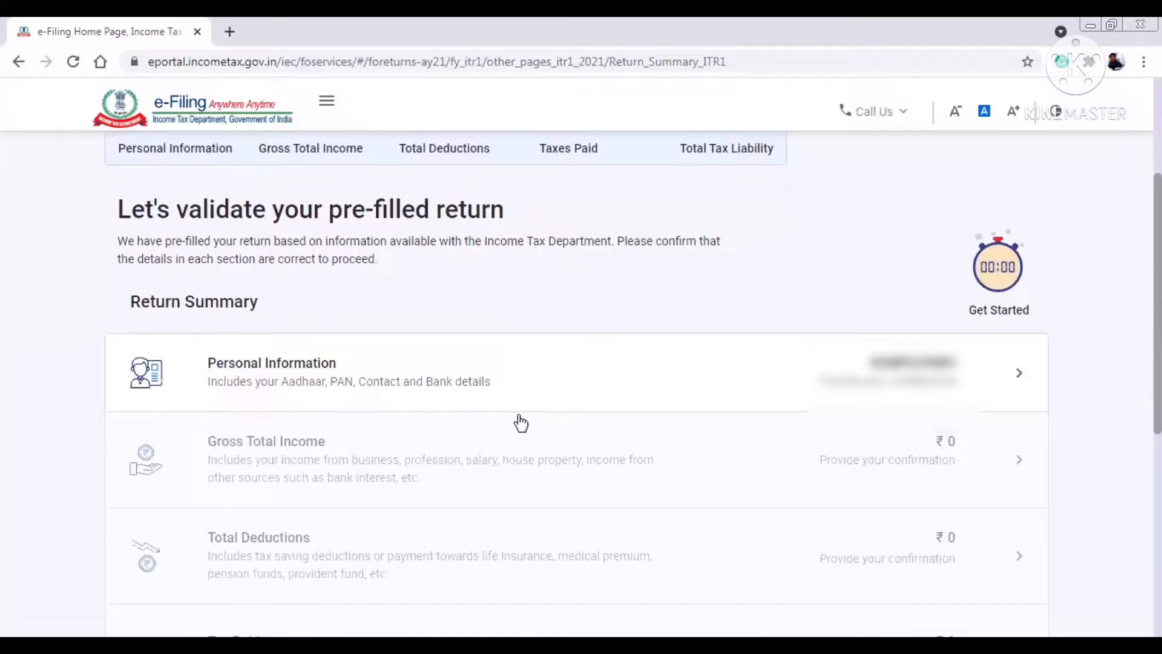
- In Personal Information, set Nature of Employment to Others
{"action": "left_click", "coordinate": [565, 389]}
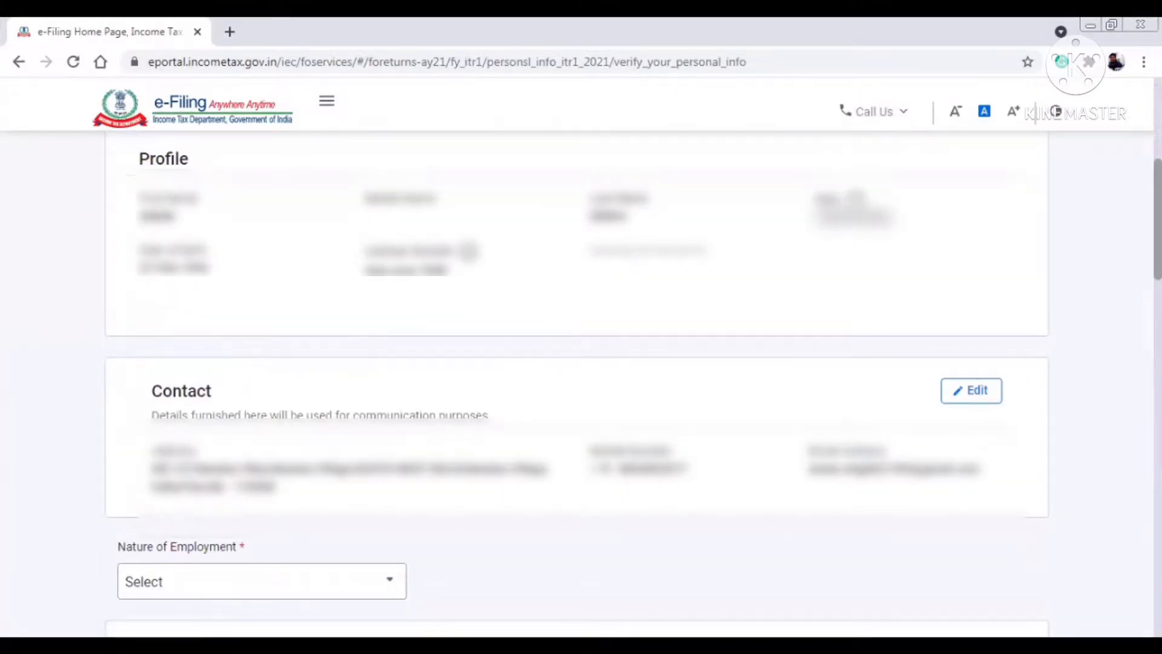
{"action": "scroll", "coordinate": [383, 409], "scroll_direction": "down", "scroll_amount": 4}
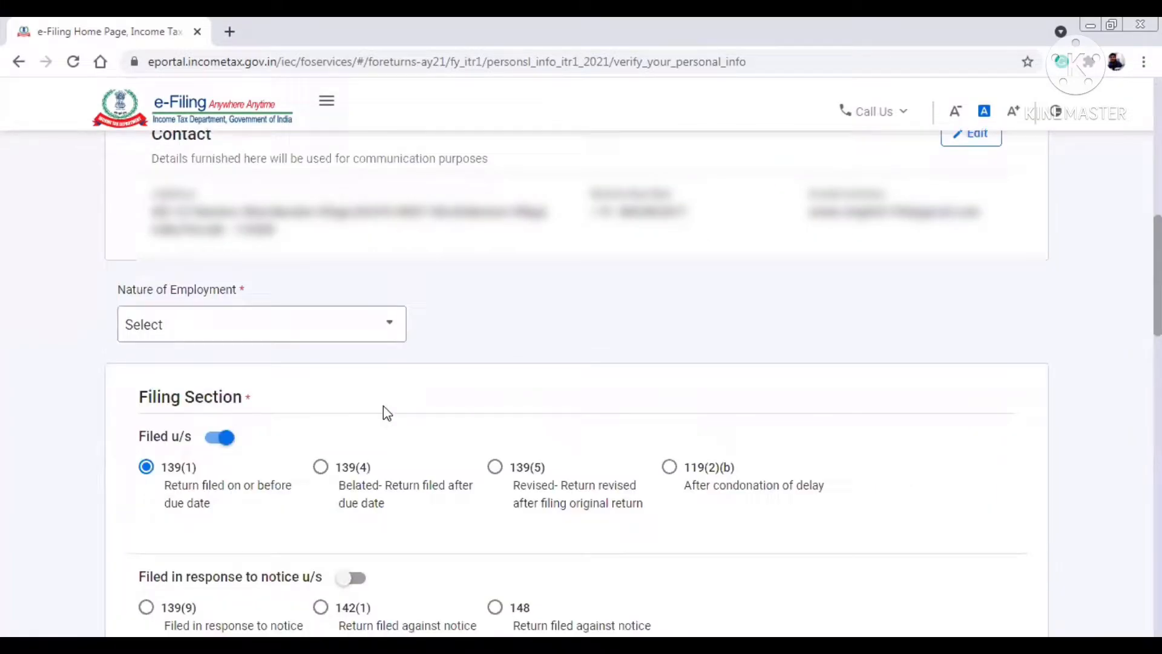
{"action": "left_click", "coordinate": [391, 325]}
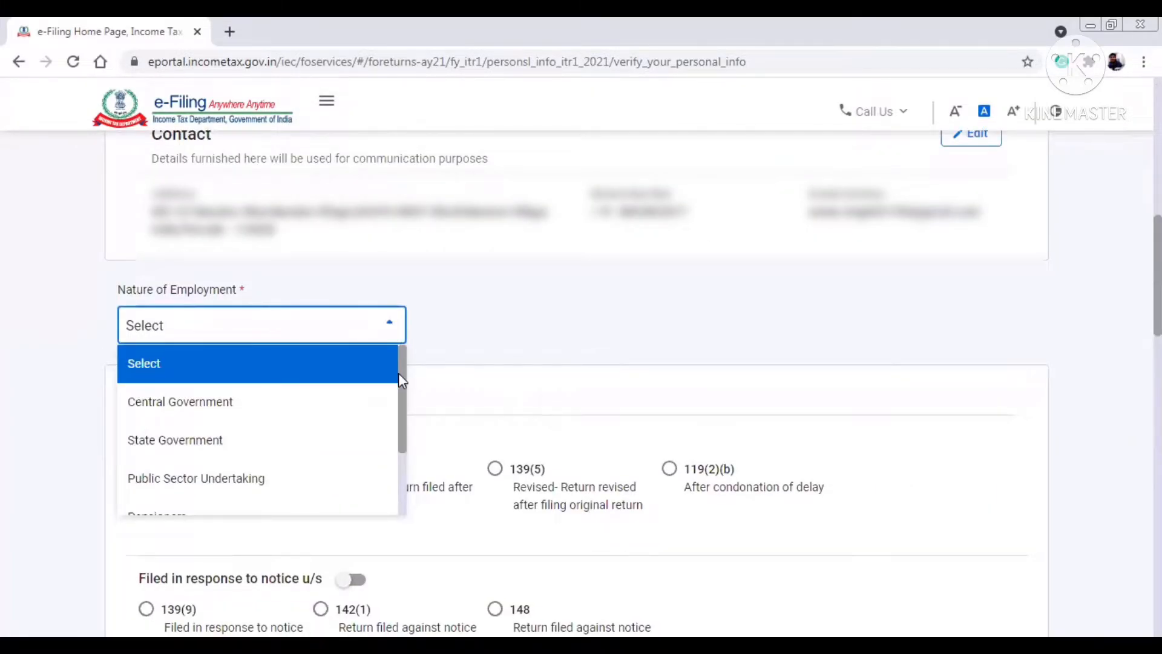
{"action": "scroll", "coordinate": [402, 387], "scroll_direction": "down", "scroll_amount": 1}
{"action": "scroll", "coordinate": [409, 403], "scroll_direction": "down", "scroll_amount": 2}
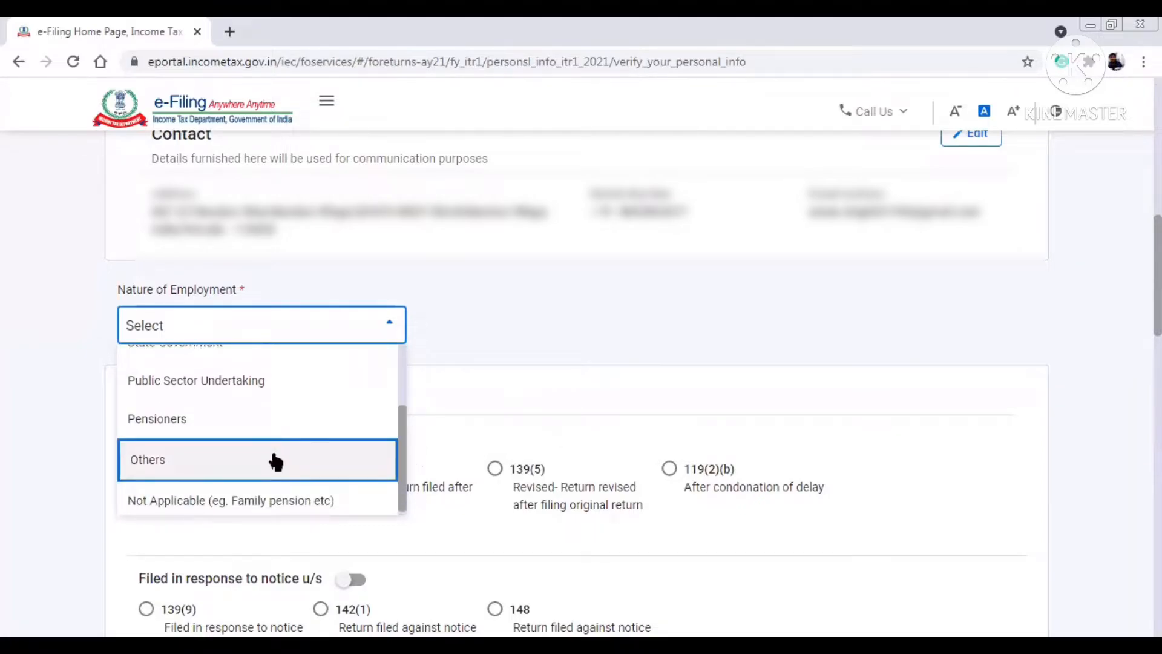
{"action": "left_click", "coordinate": [275, 462]}
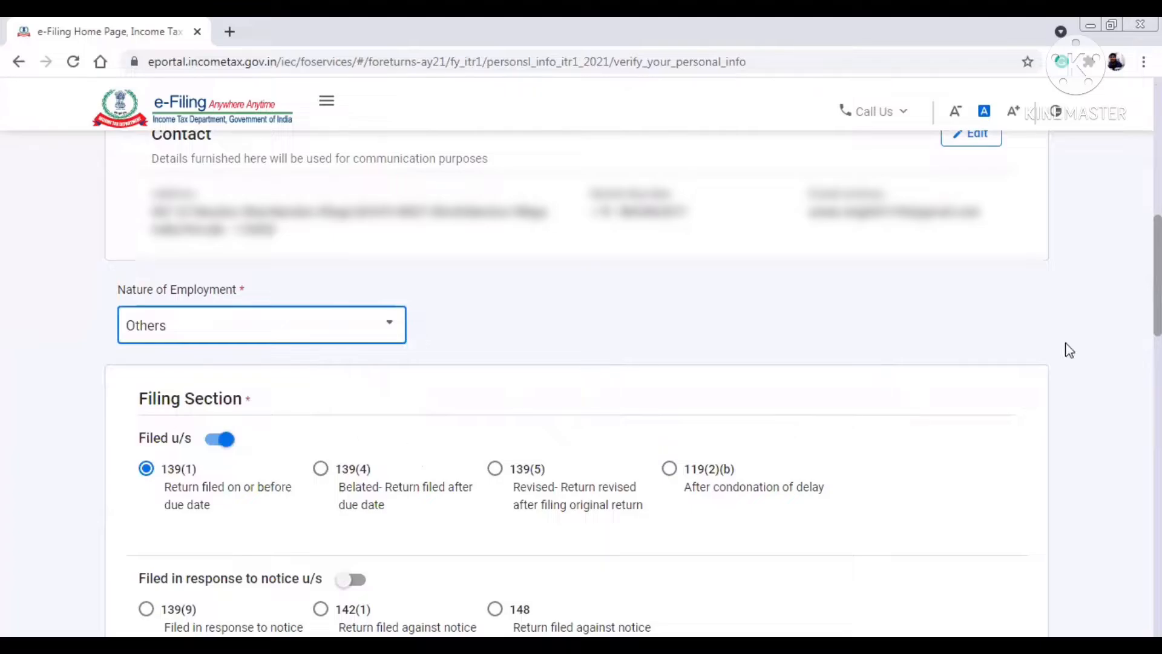
- Decline the new tax regime under 115BAC, select the bank account for refund, and confirm
{"action": "scroll", "coordinate": [578, 363], "scroll_direction": "down", "scroll_amount": 3}
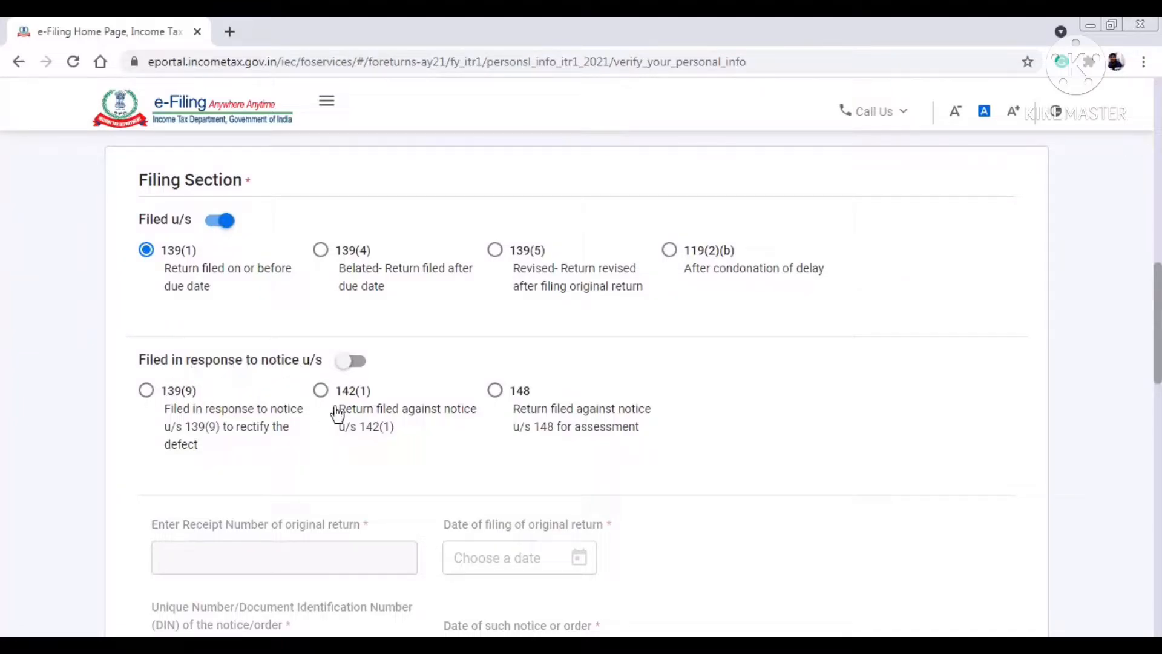
{"action": "scroll", "coordinate": [576, 388], "scroll_direction": "down", "scroll_amount": 8}
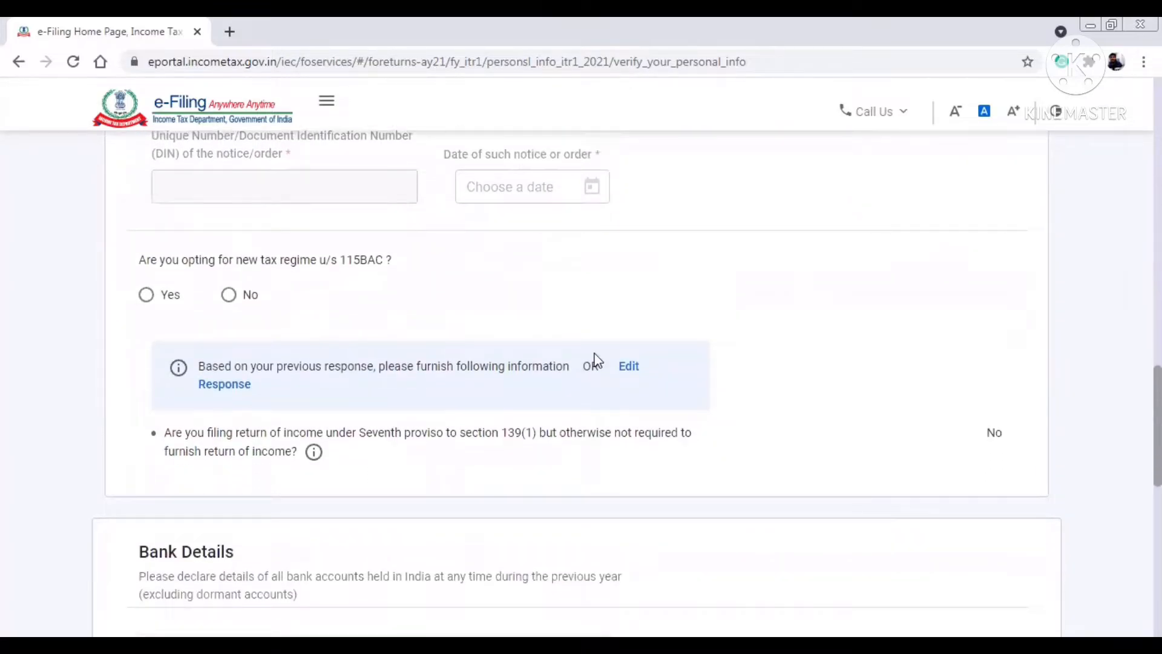
{"action": "left_click_drag", "start_coordinate": [139, 263], "coordinate": [370, 272]}
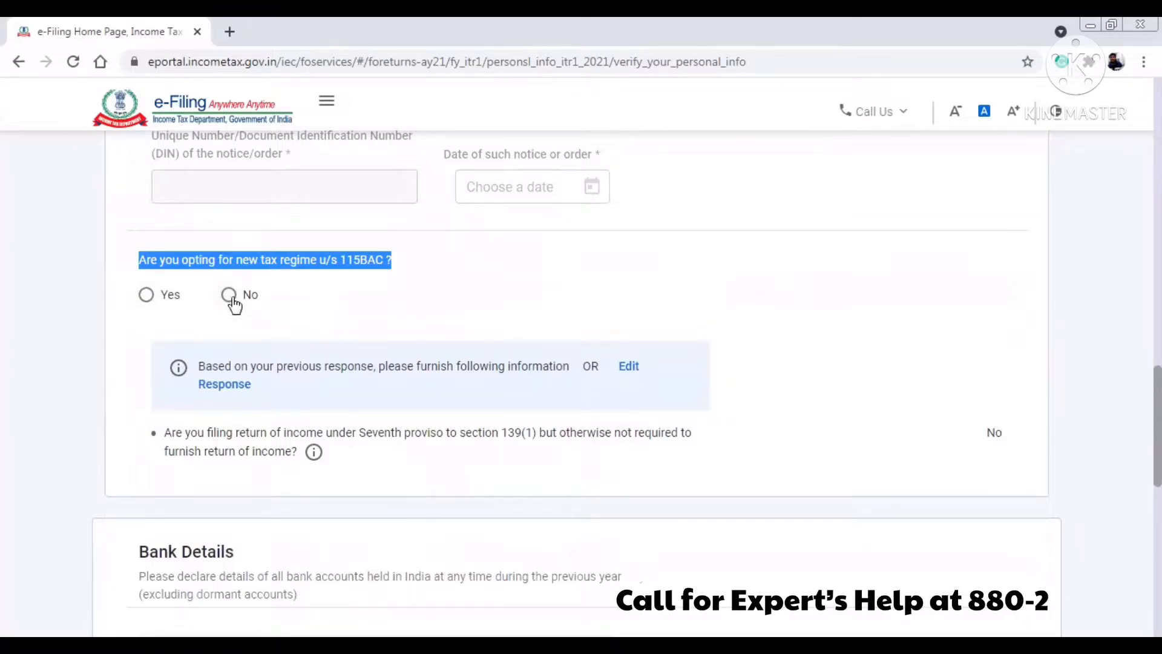
{"action": "left_click", "coordinate": [233, 300]}
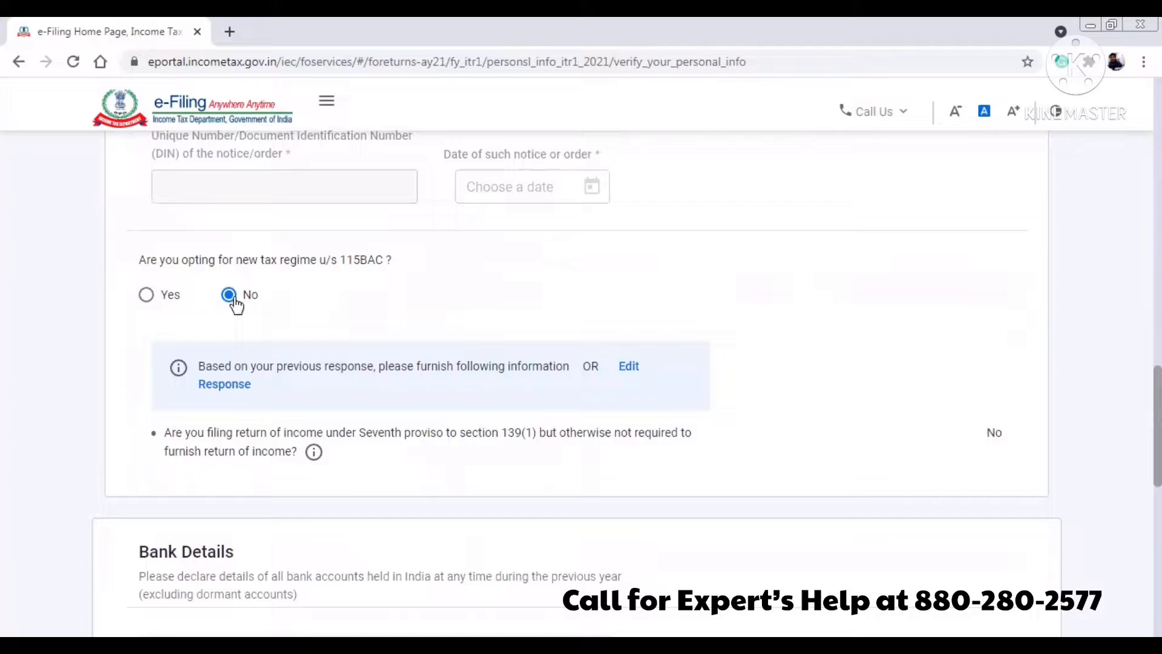
{"action": "scroll", "coordinate": [590, 451], "scroll_direction": "down", "scroll_amount": 6}
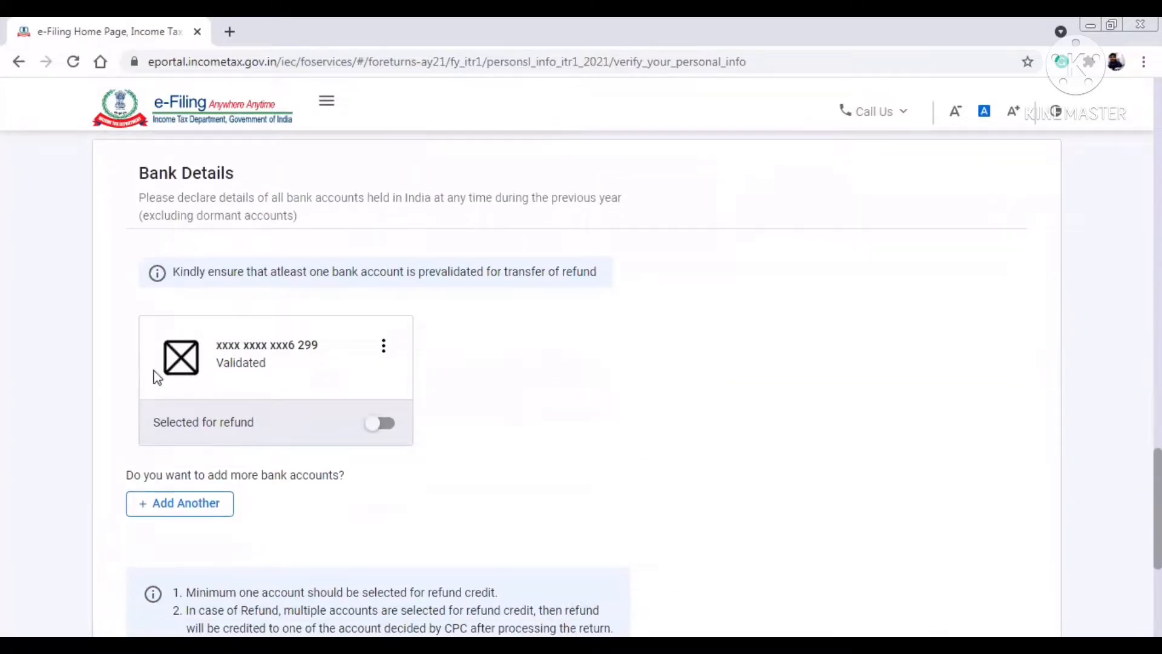
{"action": "left_click", "coordinate": [379, 424]}
{"action": "scroll", "coordinate": [274, 471], "scroll_direction": "down", "scroll_amount": 3}
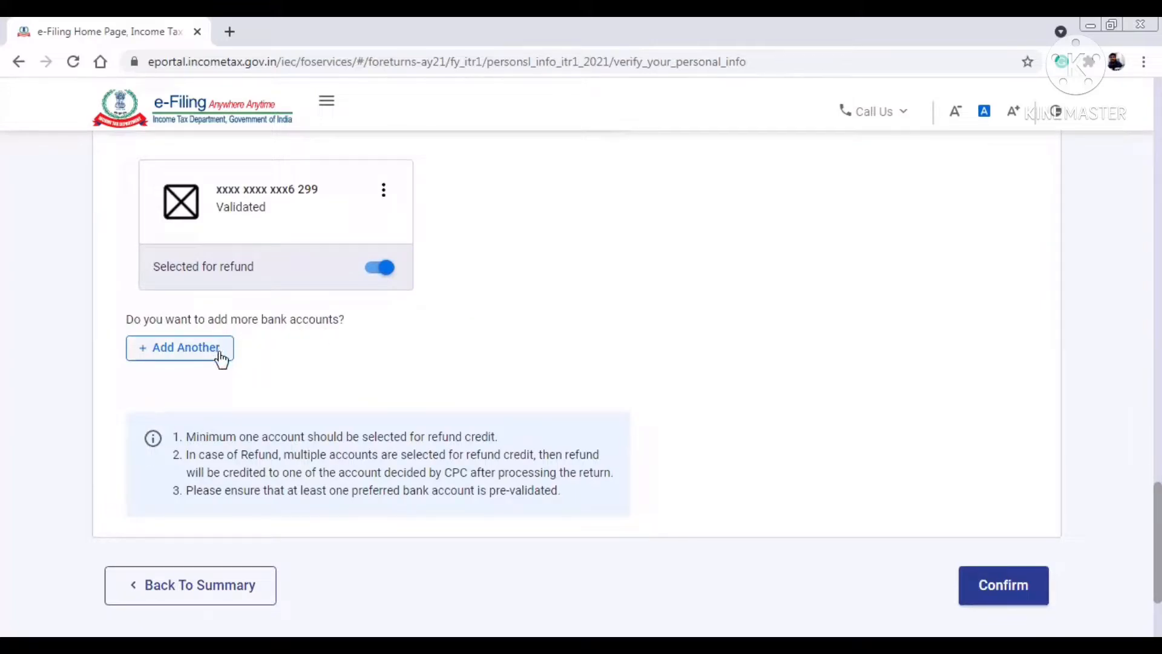
{"action": "left_click", "coordinate": [1008, 586]}
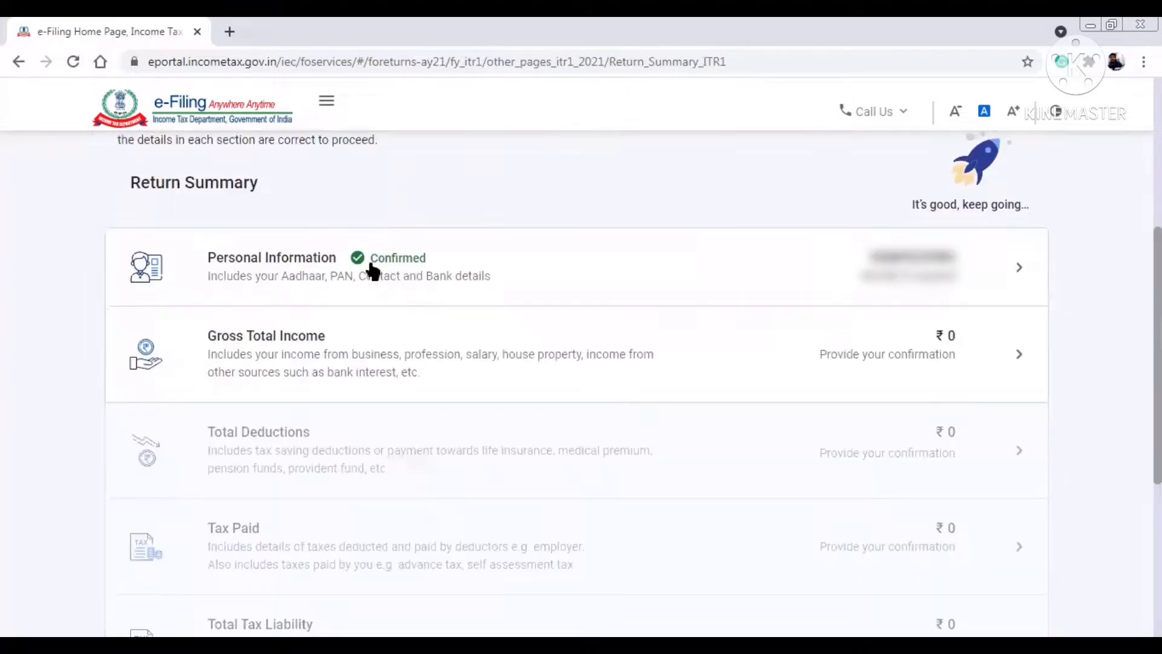
- In Gross Total Income, decline travel and special compensatory allowance exemptions and claim HRA
{"action": "left_click", "coordinate": [568, 383]}
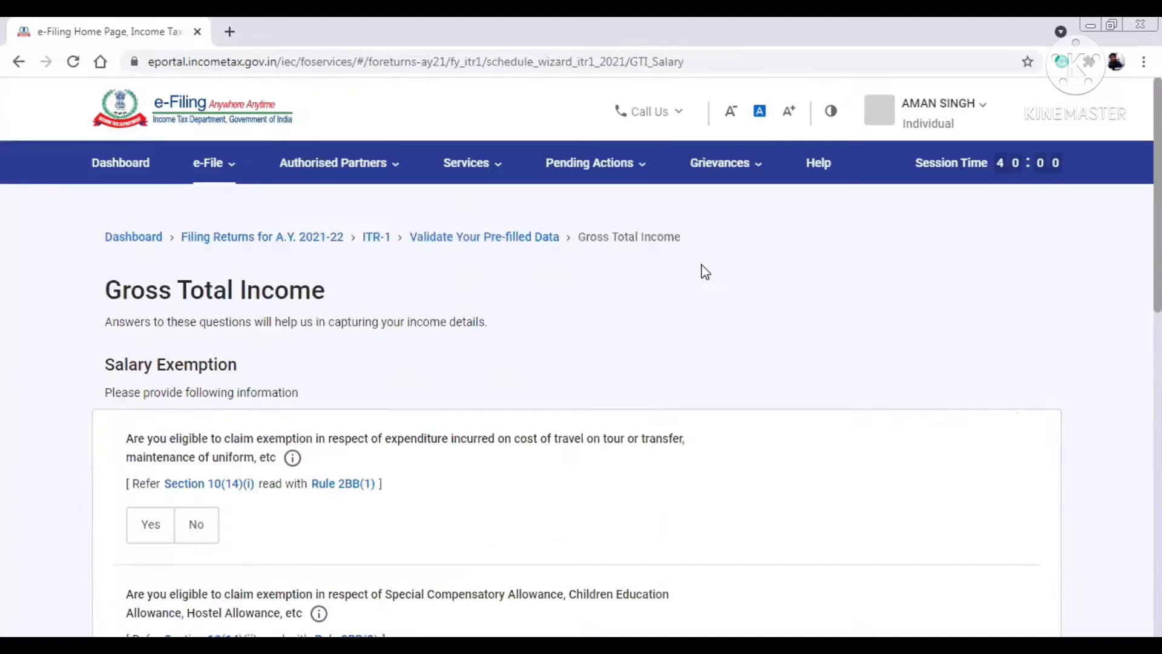
{"action": "scroll", "coordinate": [359, 225], "scroll_direction": "down", "scroll_amount": 4}
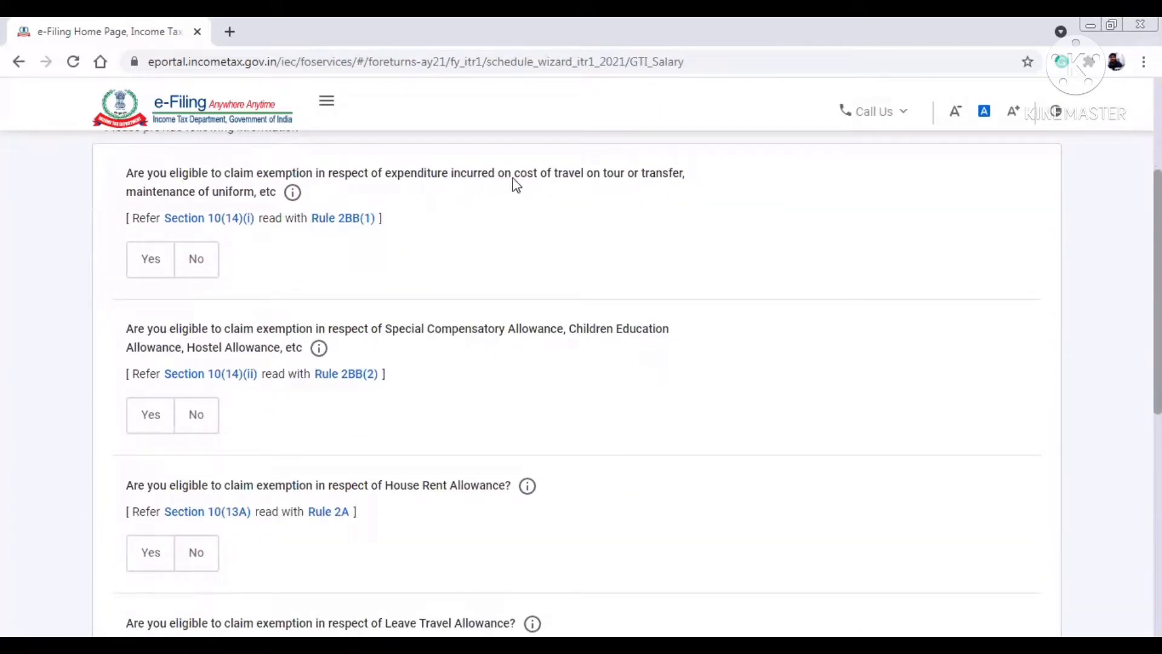
{"action": "left_click", "coordinate": [201, 266]}
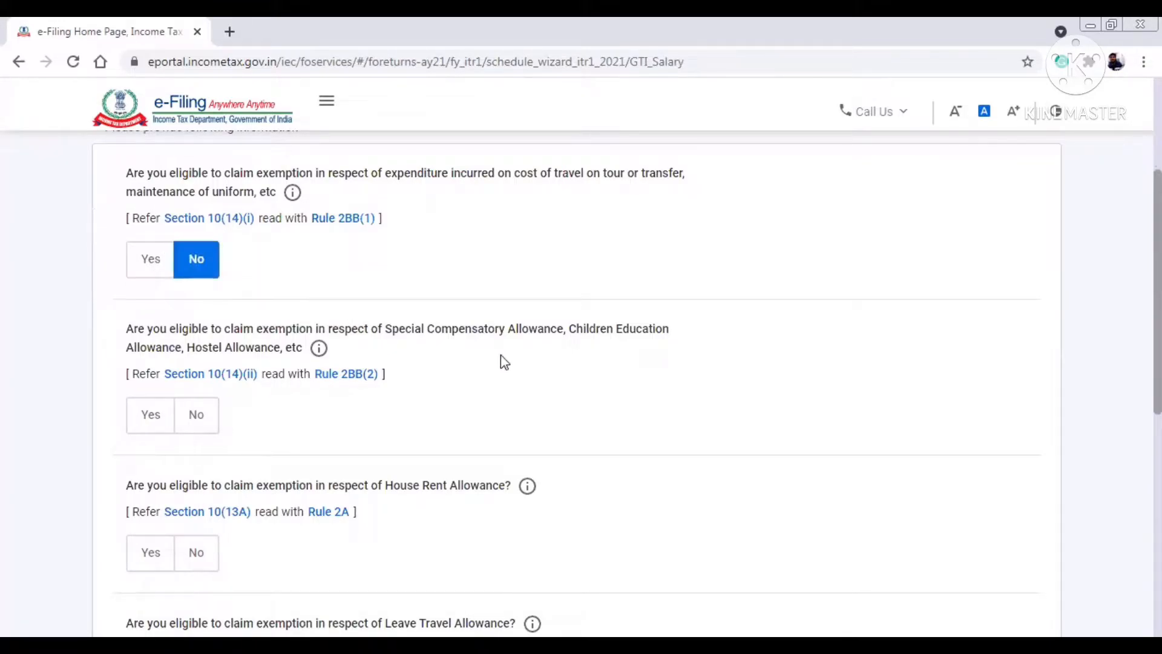
{"action": "left_click", "coordinate": [200, 420]}
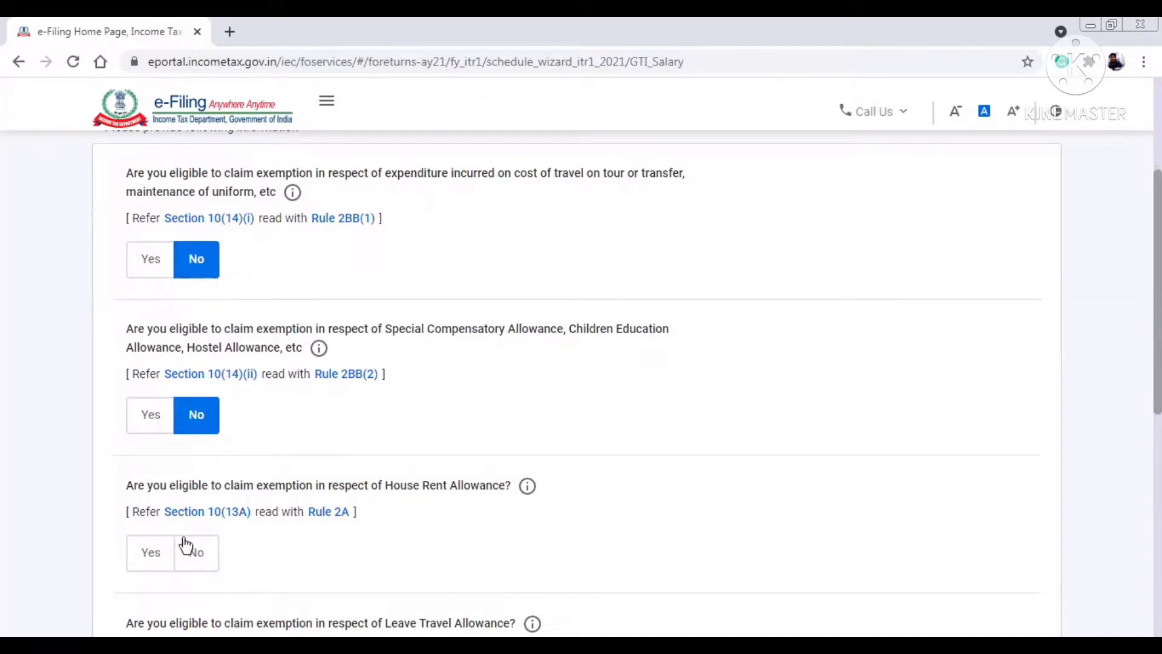
{"action": "left_click", "coordinate": [149, 551]}
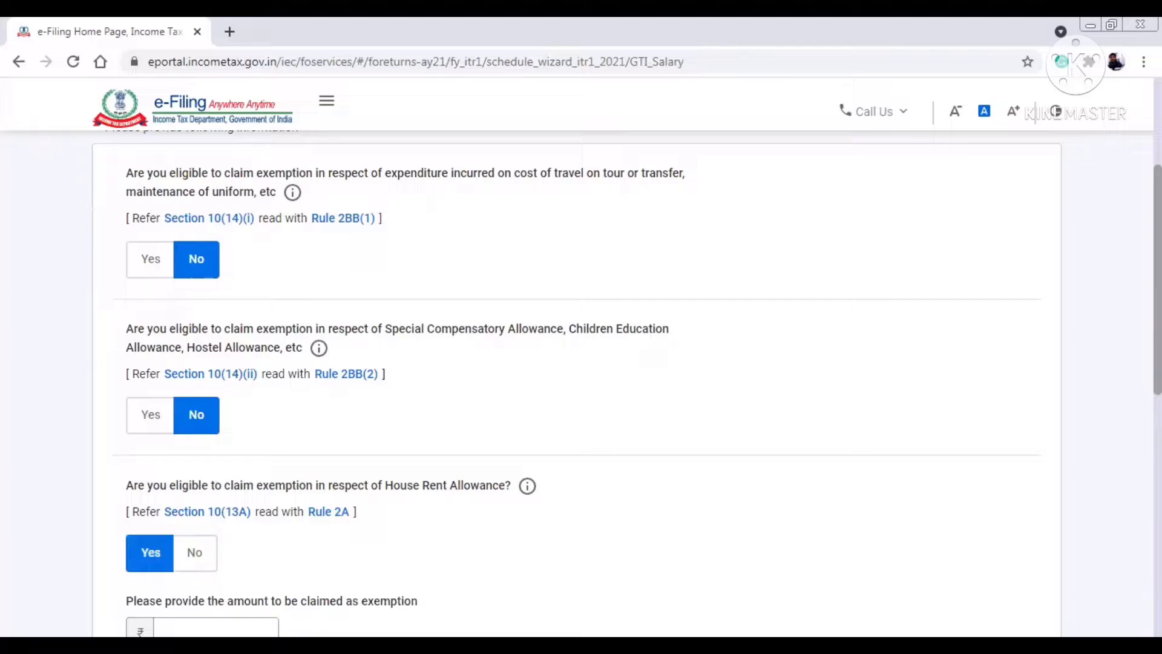
- Enter ₹1,00,000 as the HRA exemption, decline LTA and other exemptions, and continue
{"action": "scroll", "coordinate": [575, 388], "scroll_direction": "down", "scroll_amount": 3}
{"action": "left_click", "coordinate": [224, 452]}
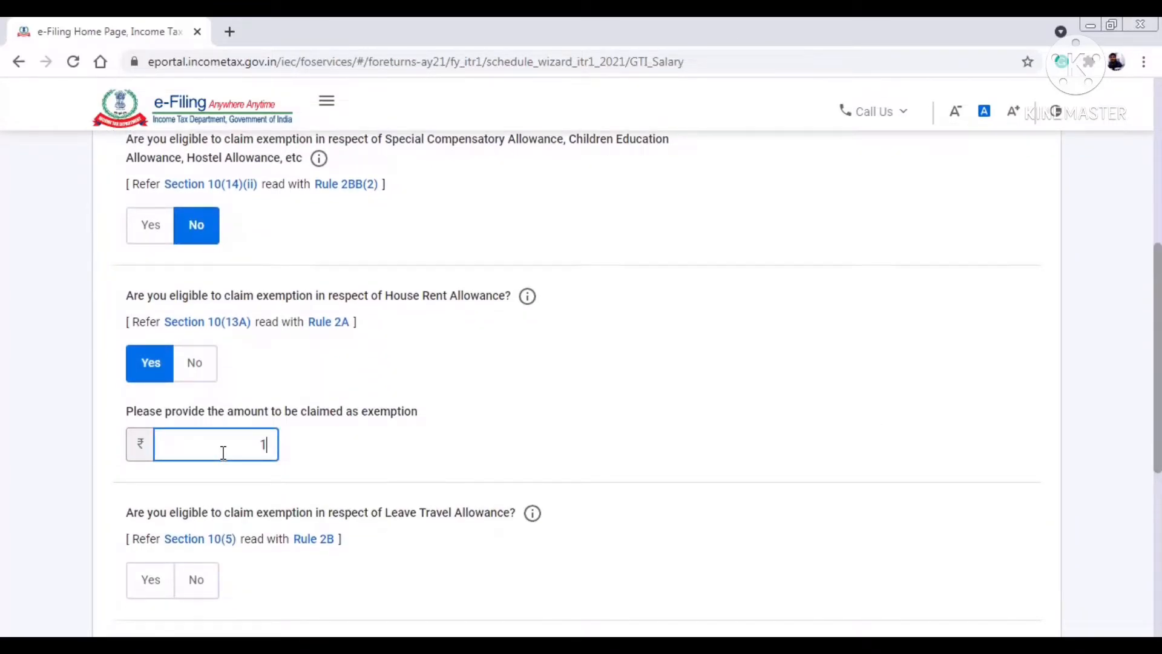
{"action": "type", "text": "1,00,000"}
{"action": "left_click", "coordinate": [353, 457]}
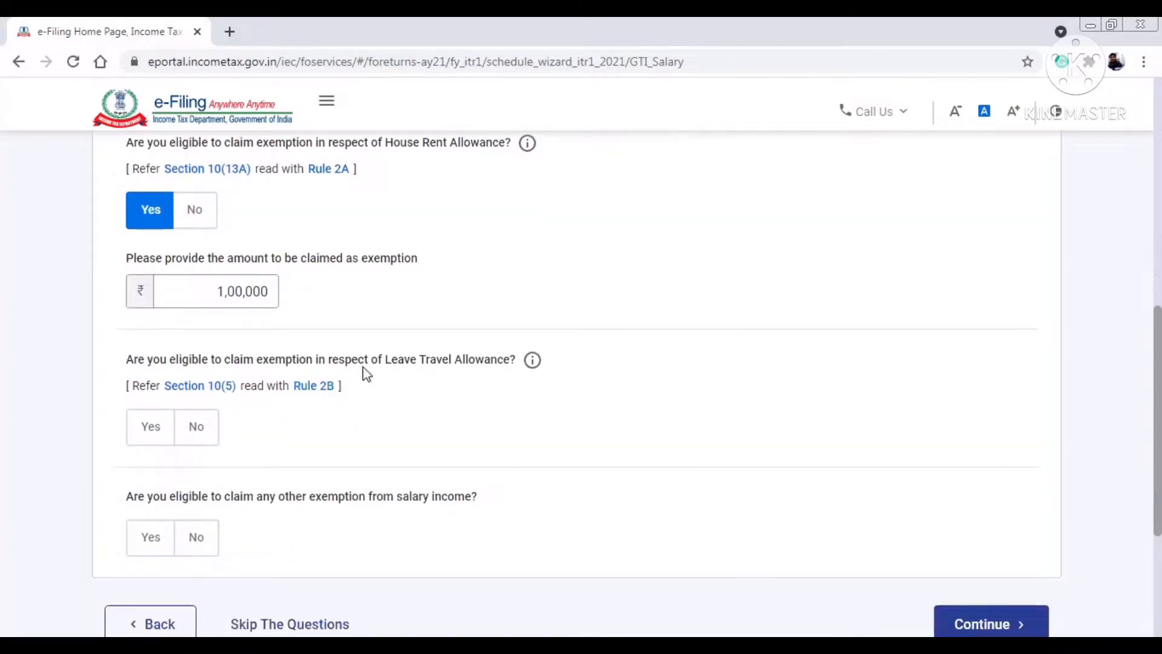
{"action": "left_click", "coordinate": [195, 431]}
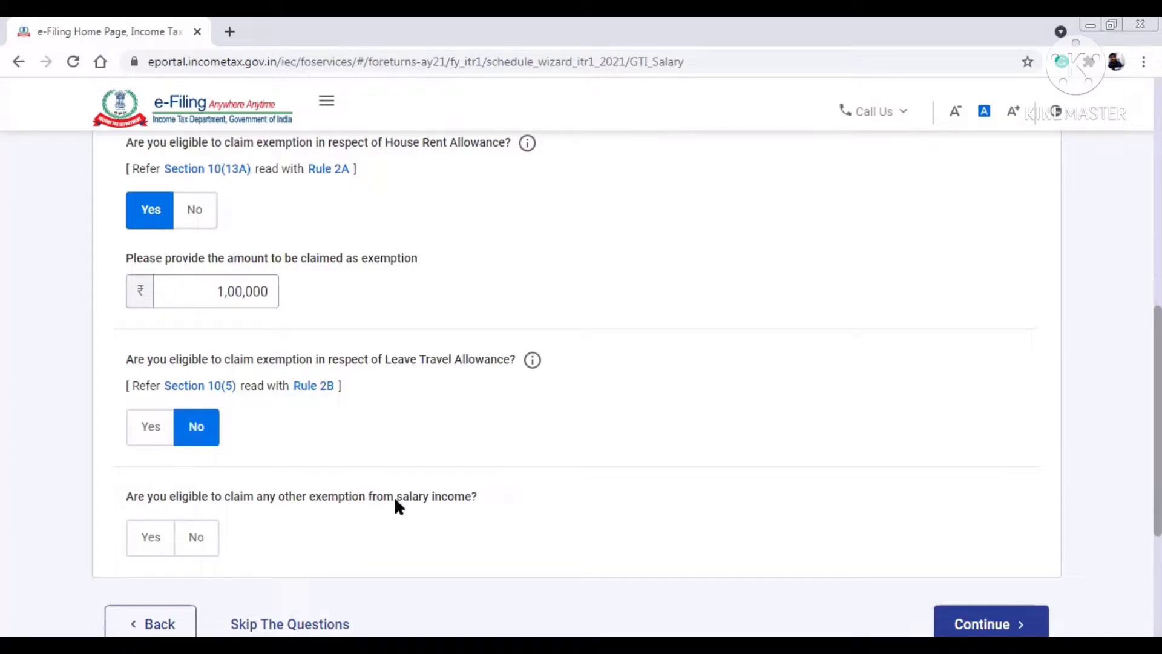
{"action": "left_click", "coordinate": [215, 540]}
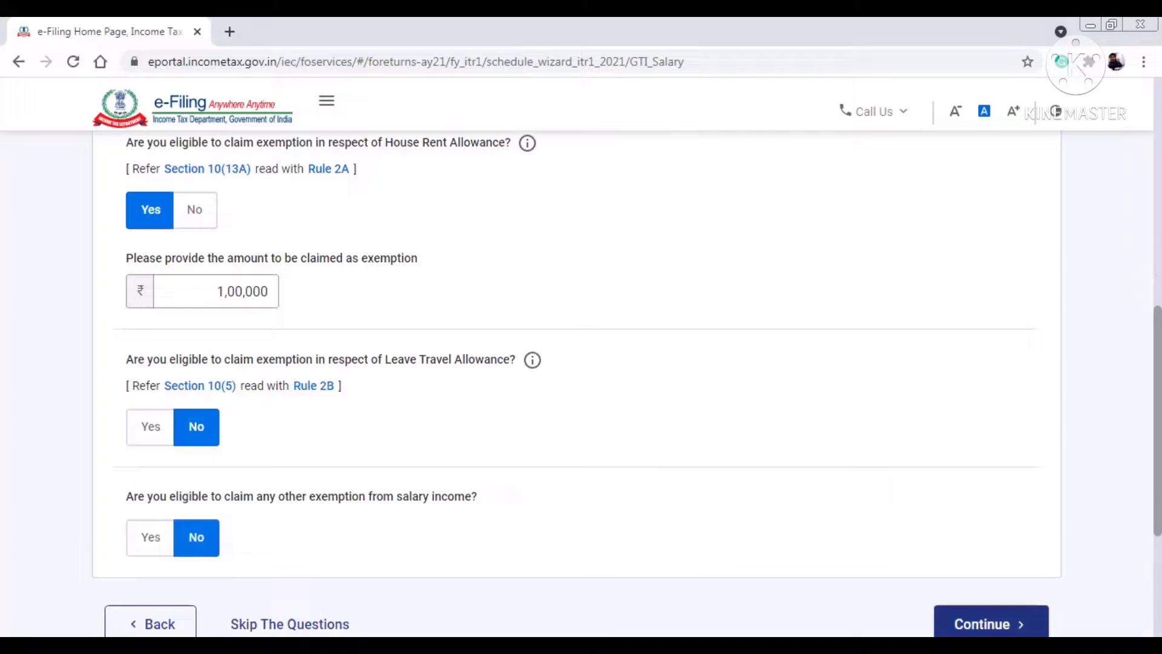
{"action": "left_click", "coordinate": [990, 629]}
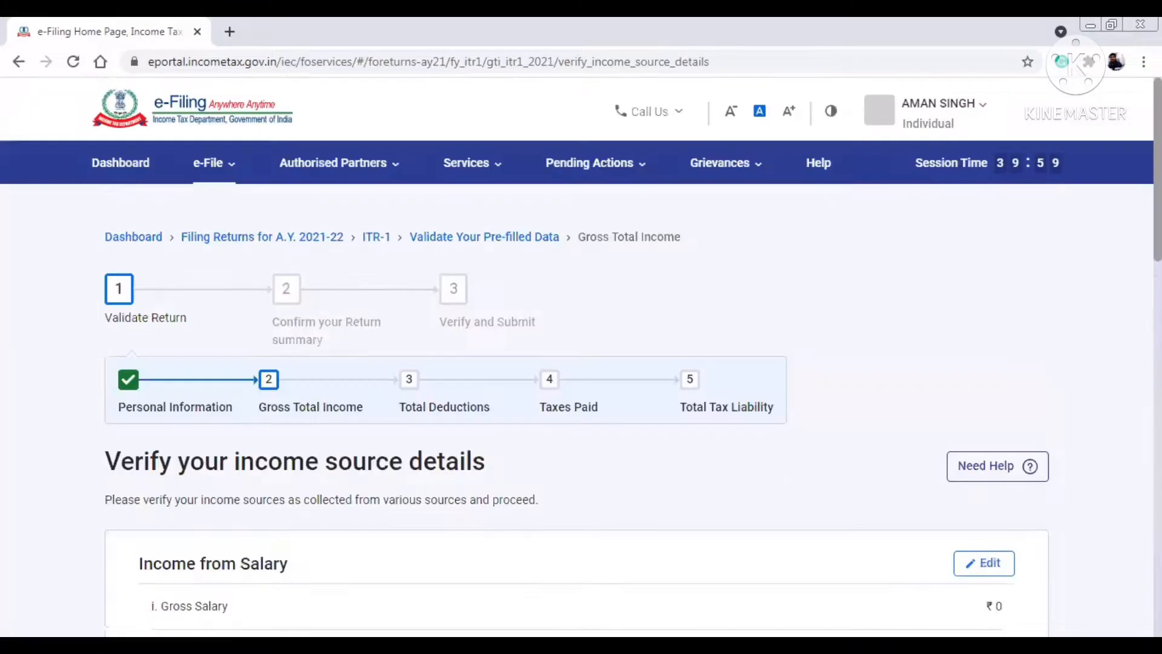
- Enter ₹6,50,000 as salary under section 17(1) and save the salary details
{"action": "scroll", "coordinate": [762, 285], "scroll_direction": "down", "scroll_amount": 6}
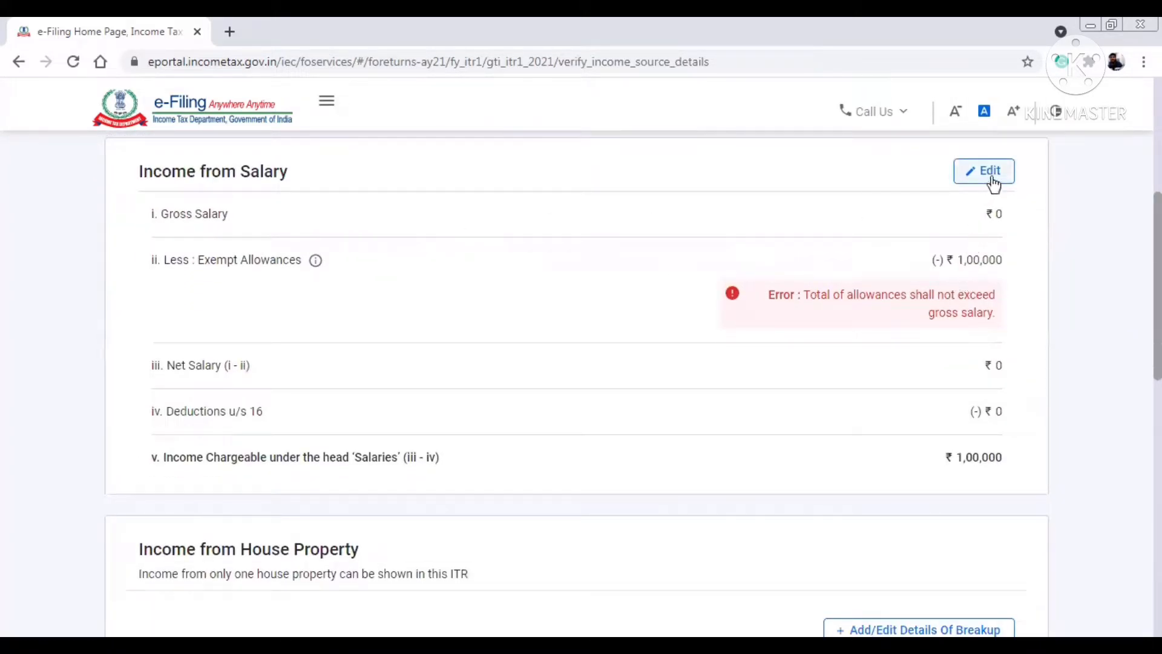
{"action": "left_click", "coordinate": [973, 176]}
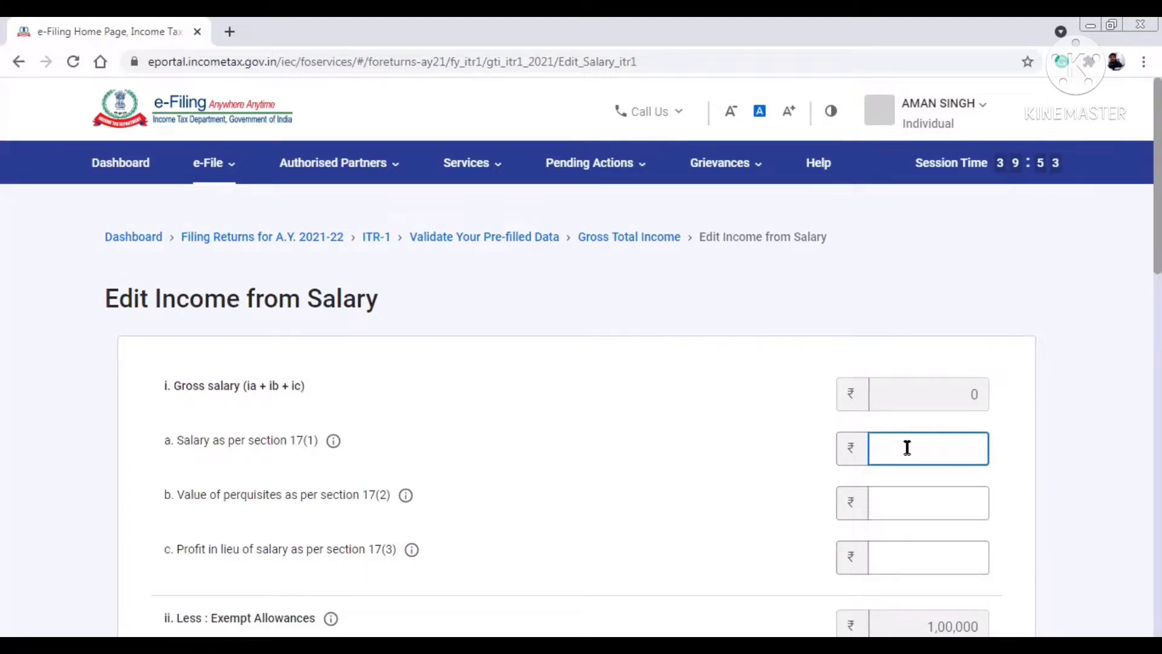
{"action": "type", "text": "650000"}
{"action": "left_click", "coordinate": [730, 481]}
{"action": "scroll", "coordinate": [955, 354], "scroll_direction": "down", "scroll_amount": 6}
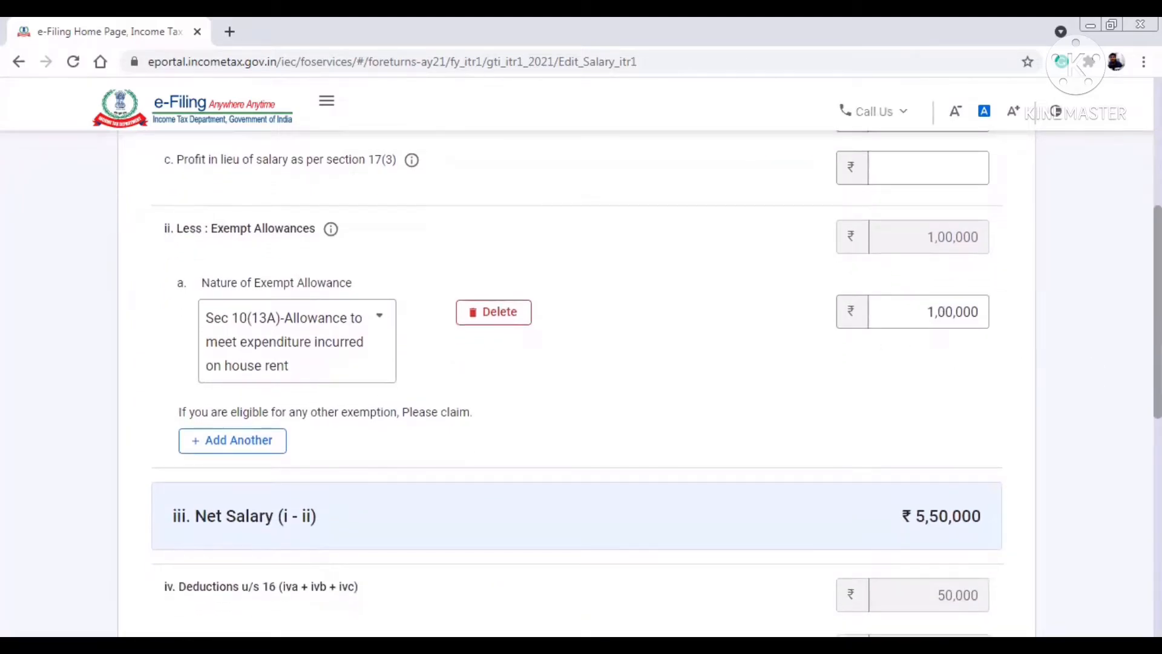
{"action": "scroll", "coordinate": [955, 355], "scroll_direction": "down", "scroll_amount": 5}
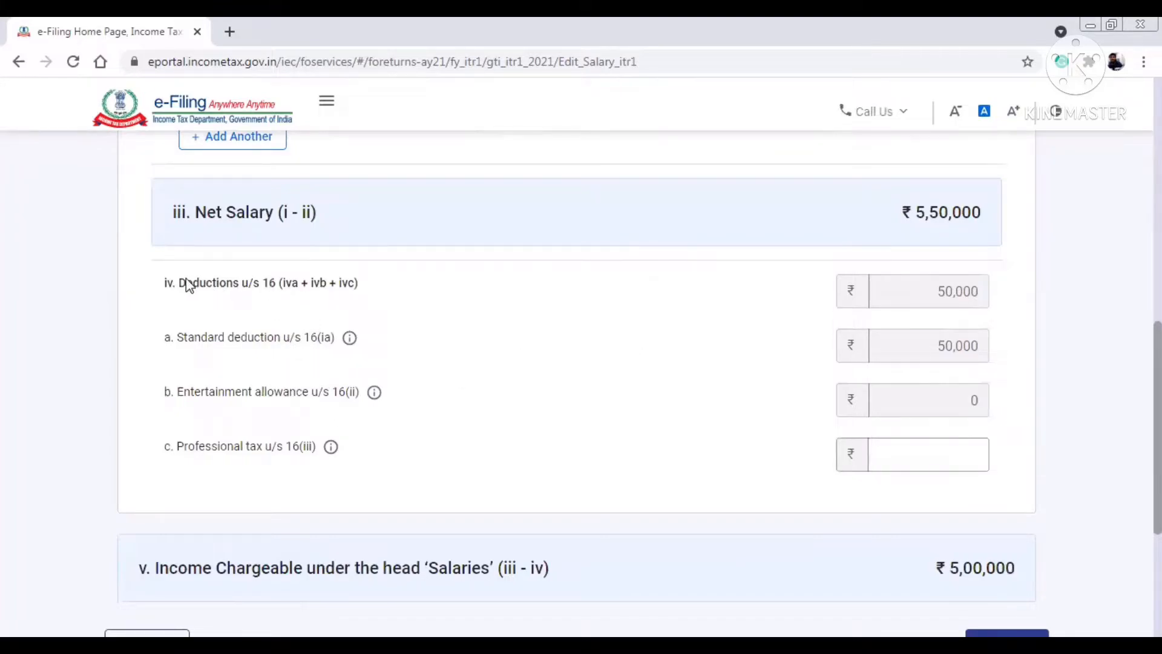
{"action": "left_click_drag", "start_coordinate": [186, 282], "coordinate": [259, 283]}
{"action": "left_click", "coordinate": [579, 373]}
{"action": "scroll", "coordinate": [579, 374], "scroll_direction": "down", "scroll_amount": 3}
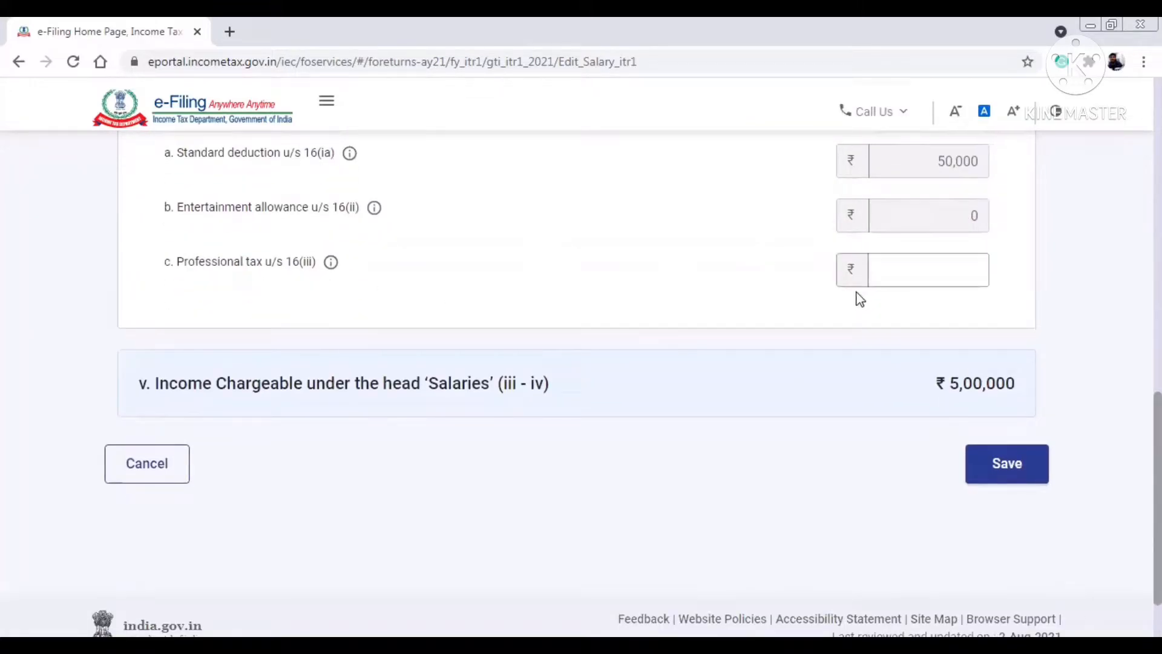
{"action": "left_click", "coordinate": [1014, 467]}
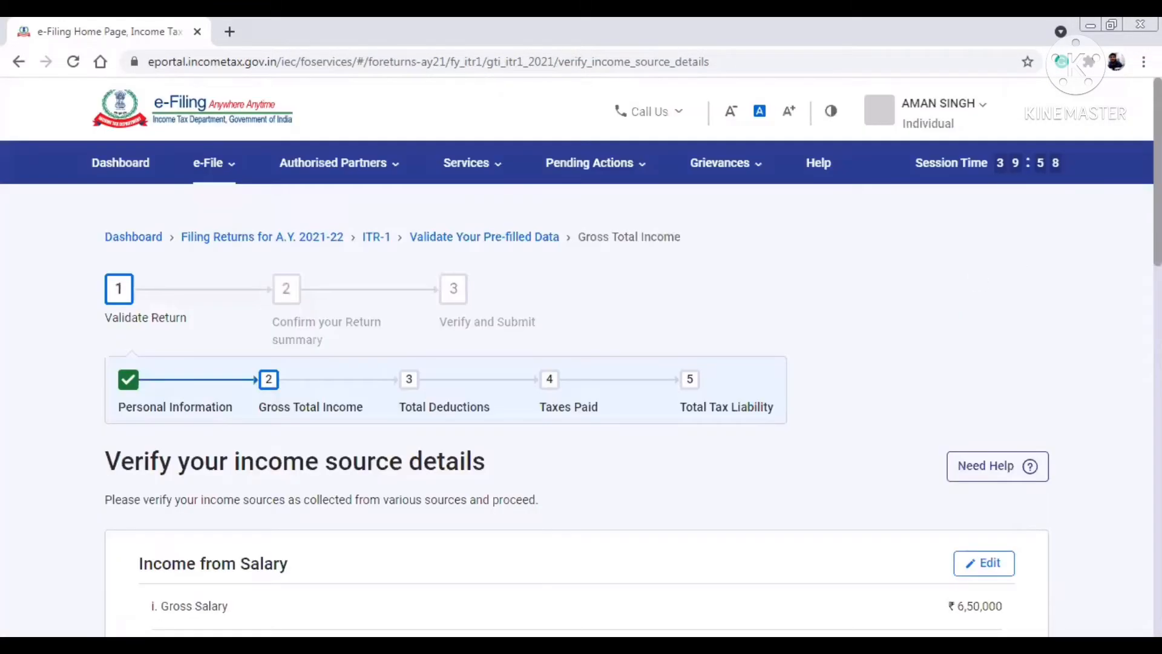
{"action": "scroll", "coordinate": [581, 387], "scroll_direction": "down", "scroll_amount": 10}
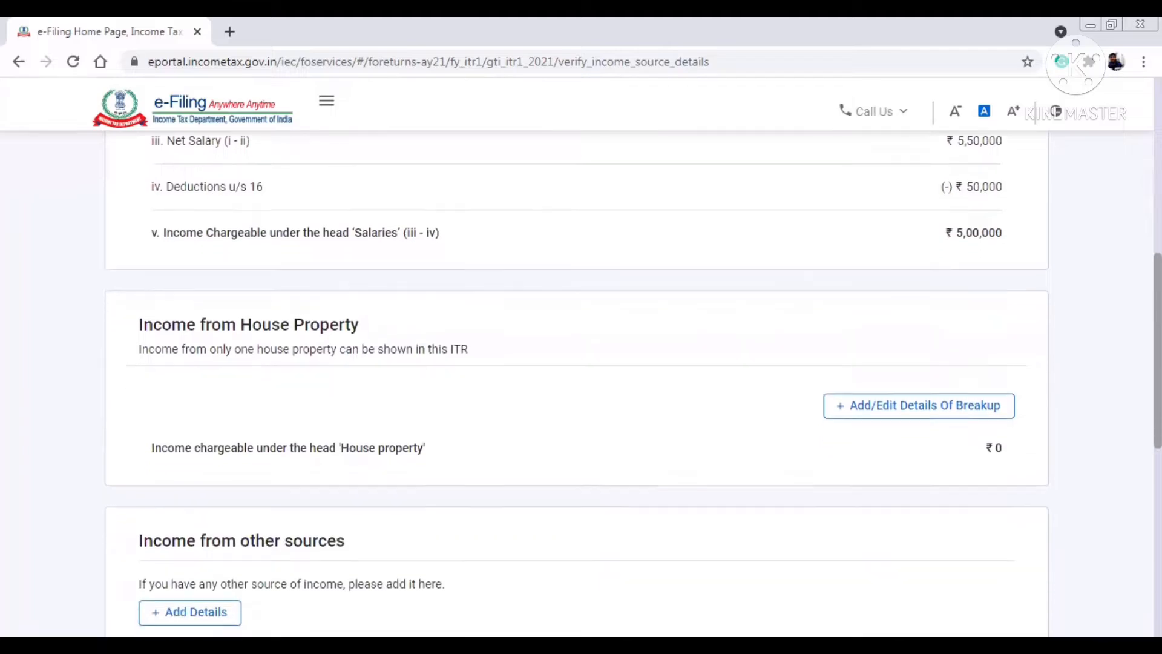
{"action": "scroll", "coordinate": [581, 387], "scroll_direction": "down", "scroll_amount": 1}
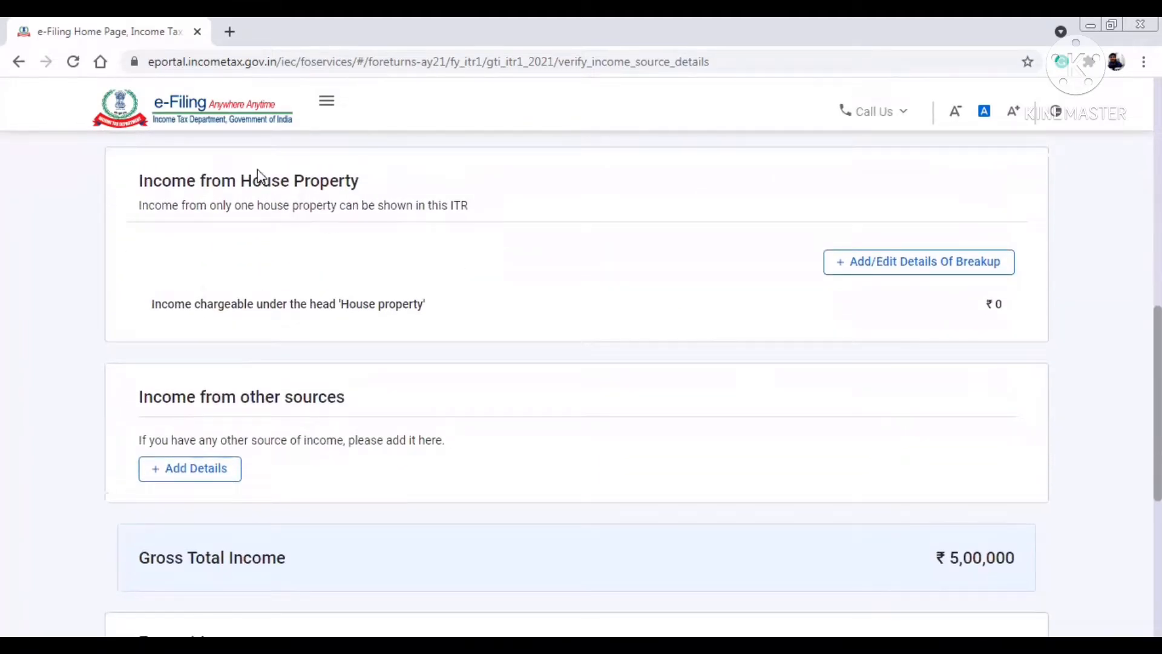
- Start a house property entry and set its type to Self Occupied
{"action": "scroll", "coordinate": [878, 280], "scroll_direction": "up", "scroll_amount": 1}
{"action": "left_click", "coordinate": [877, 303]}
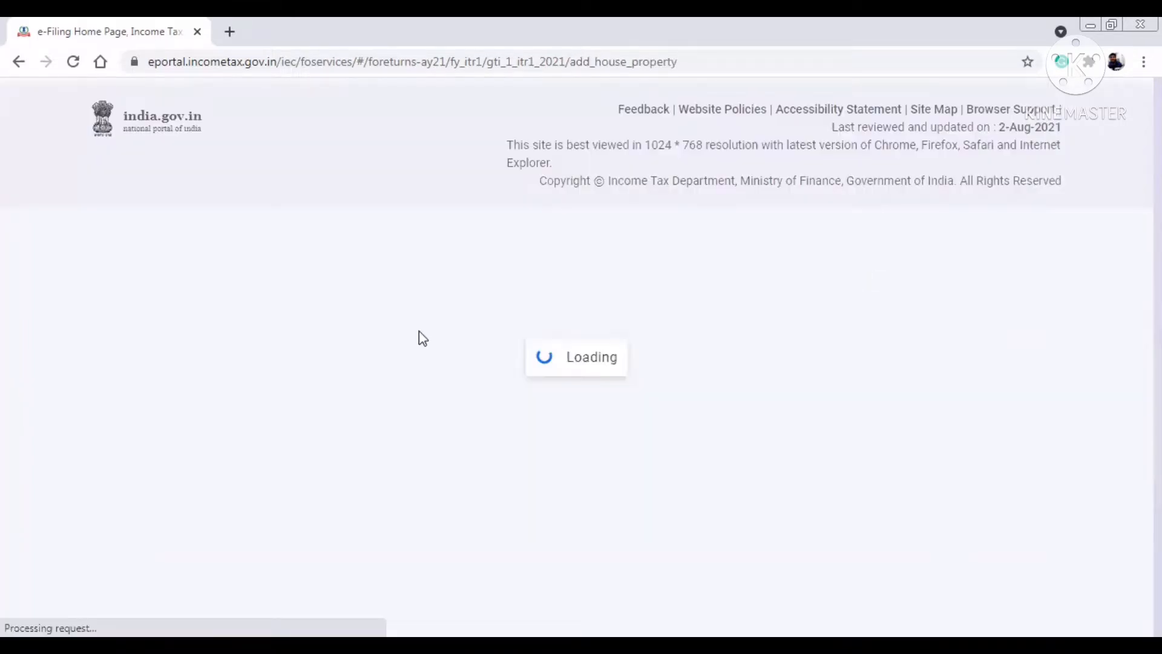
{"action": "scroll", "coordinate": [434, 294], "scroll_direction": "down", "scroll_amount": 1}
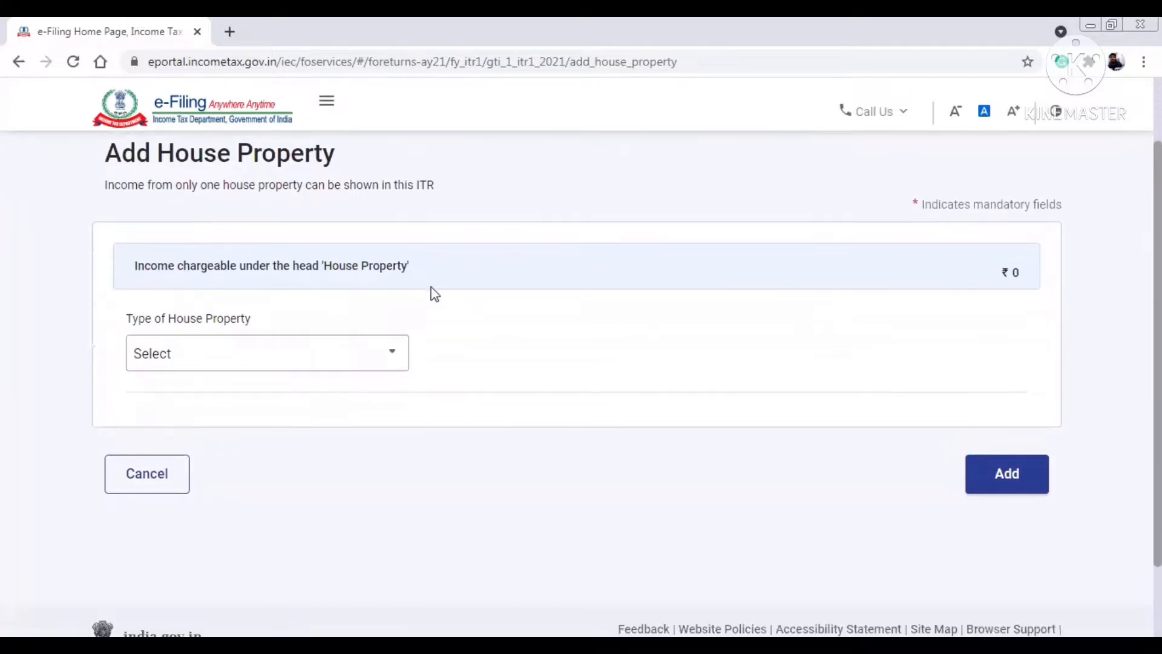
{"action": "left_click", "coordinate": [369, 354]}
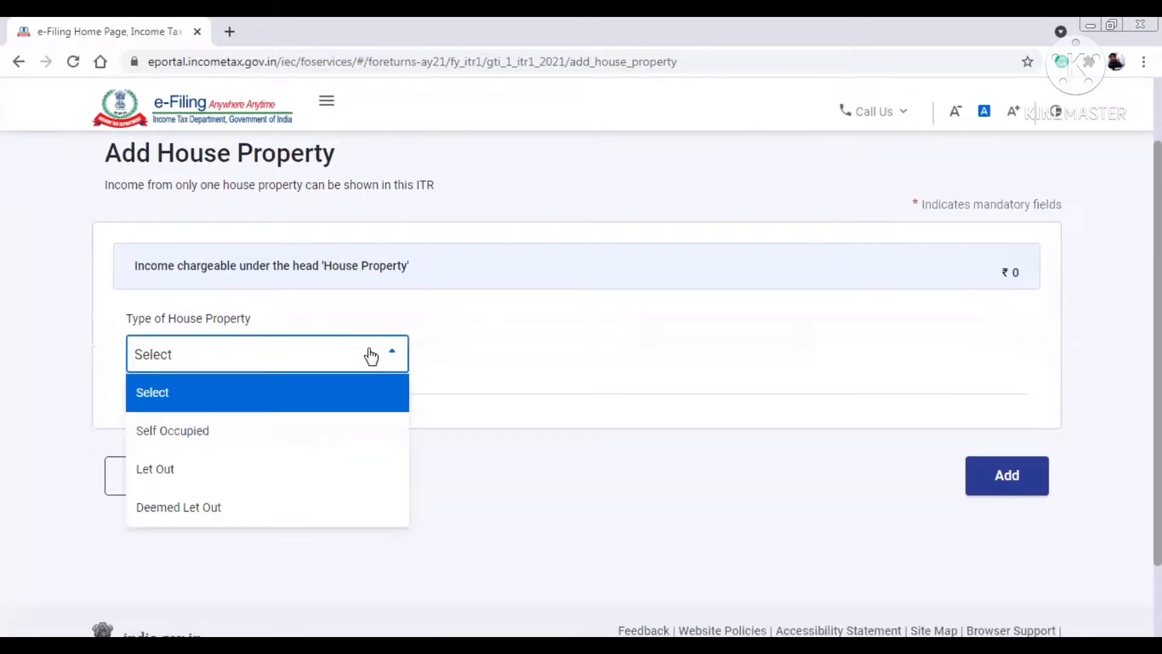
{"action": "left_click", "coordinate": [240, 434]}
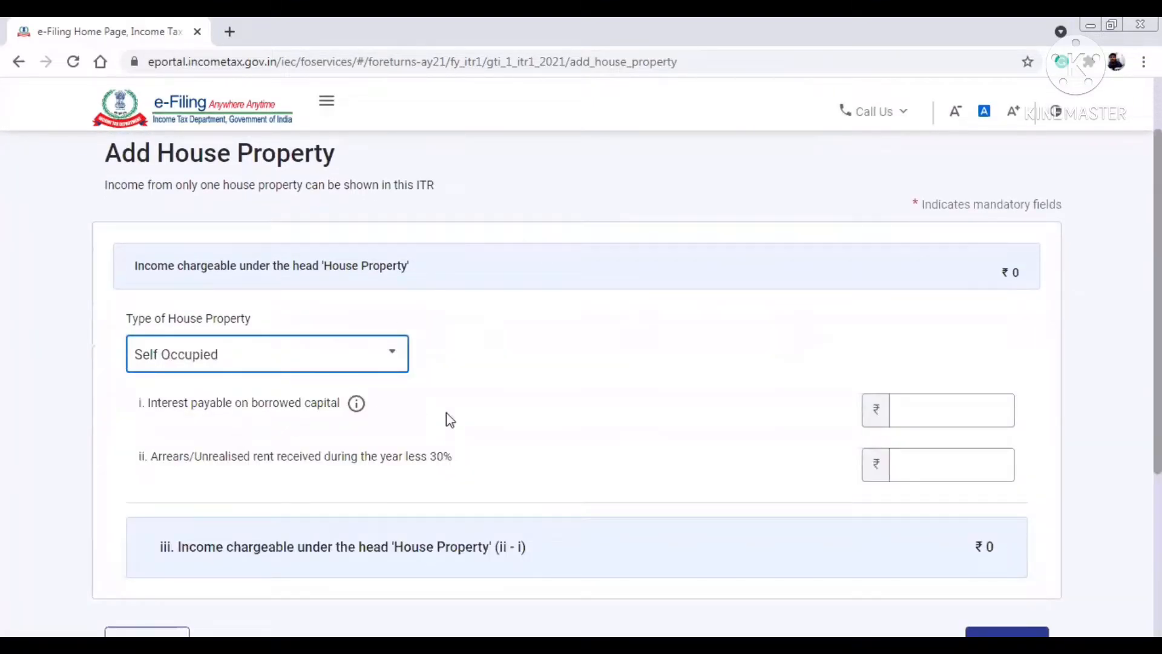
- Enter interest on borrowed capital, trying ₹2,50,000 until the ₹2 lakh limit error appears
{"action": "left_click", "coordinate": [968, 418]}
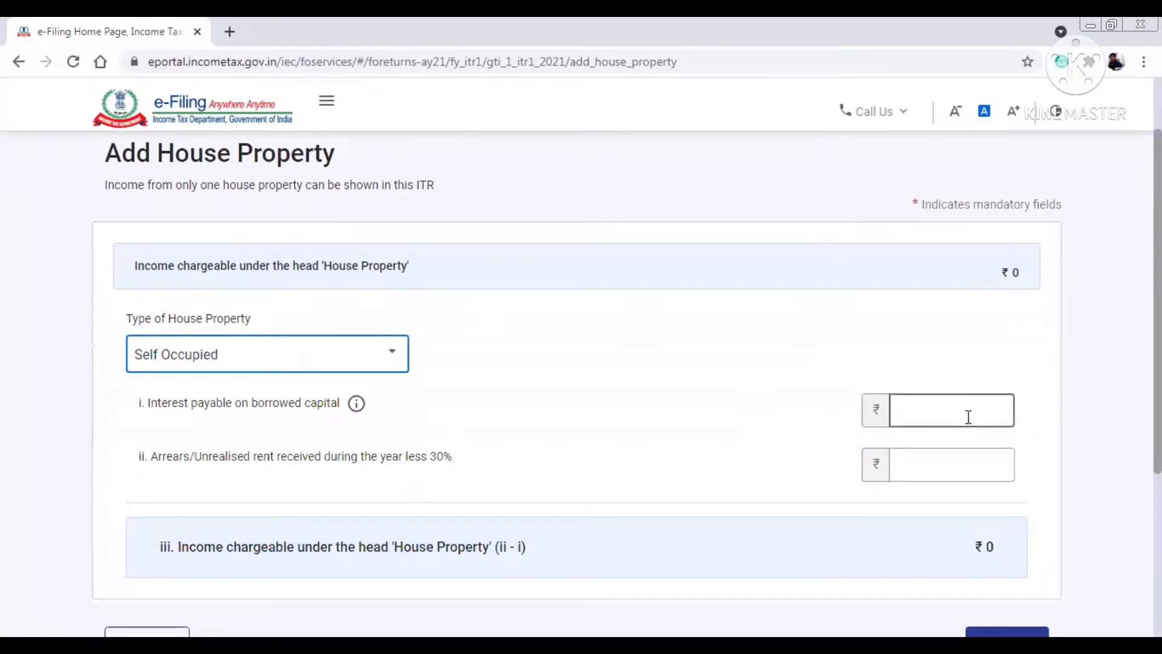
{"action": "type", "text": "10000"}
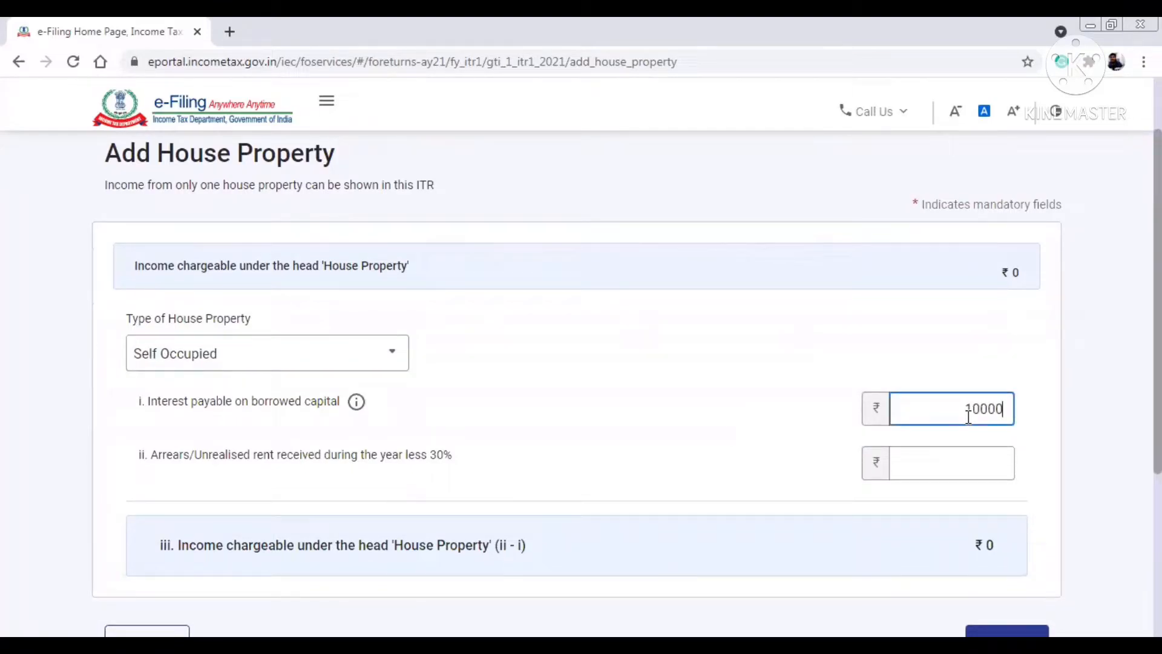
{"action": "left_click", "coordinate": [1040, 402]}
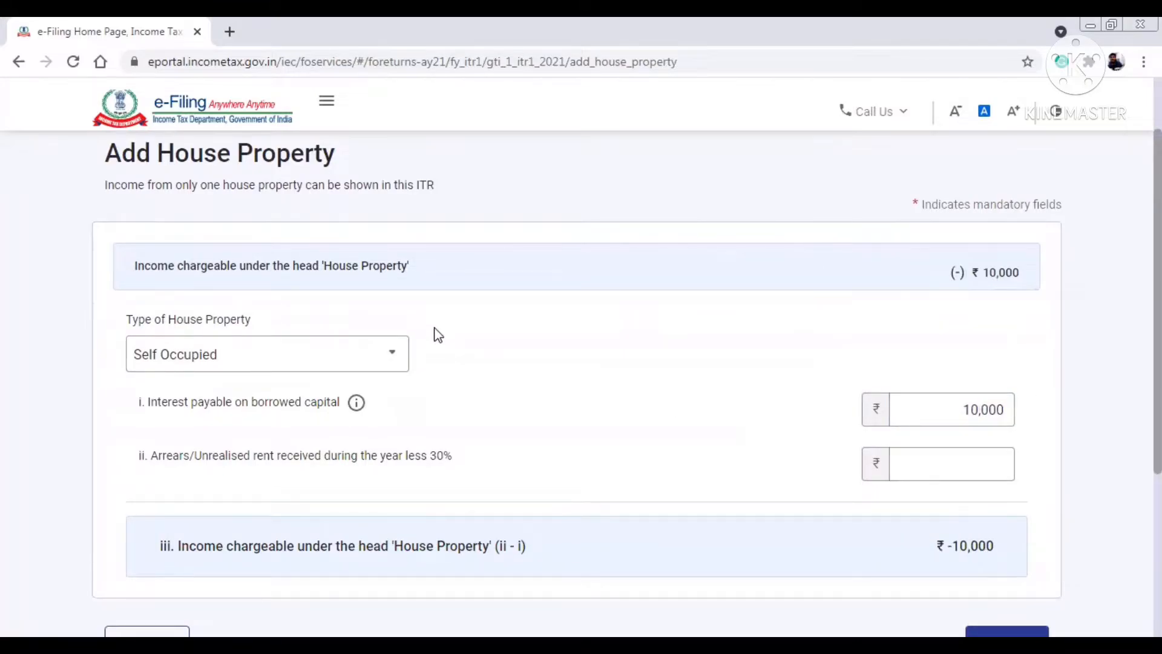
{"action": "double_click", "coordinate": [941, 407]}
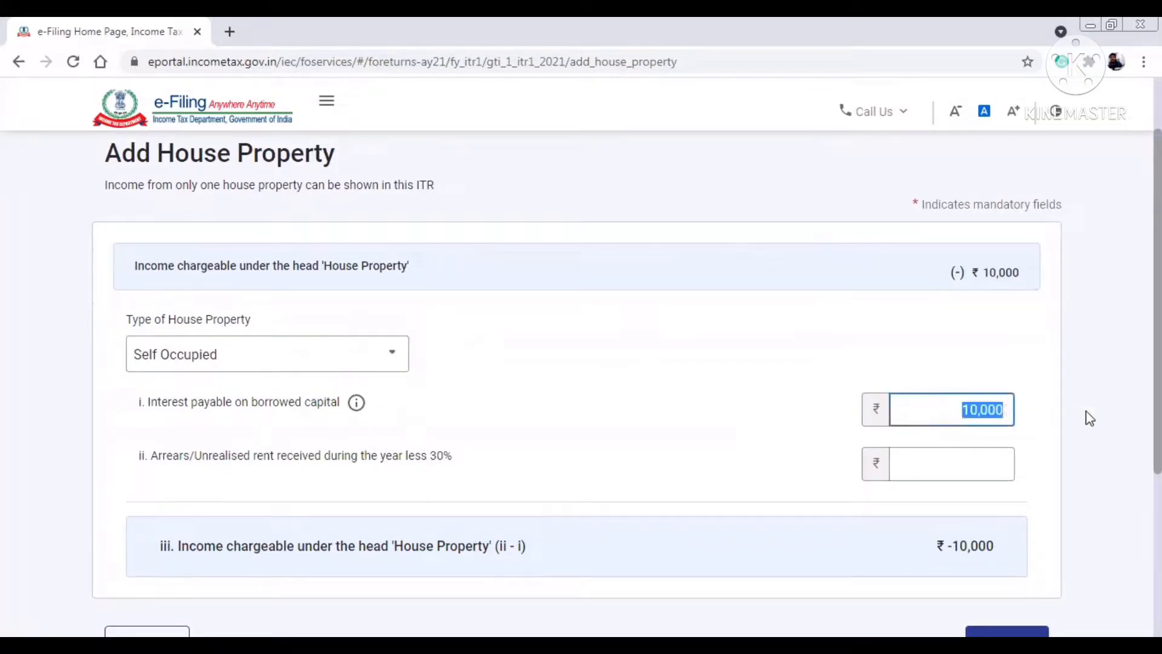
{"action": "type", "text": "200000"}
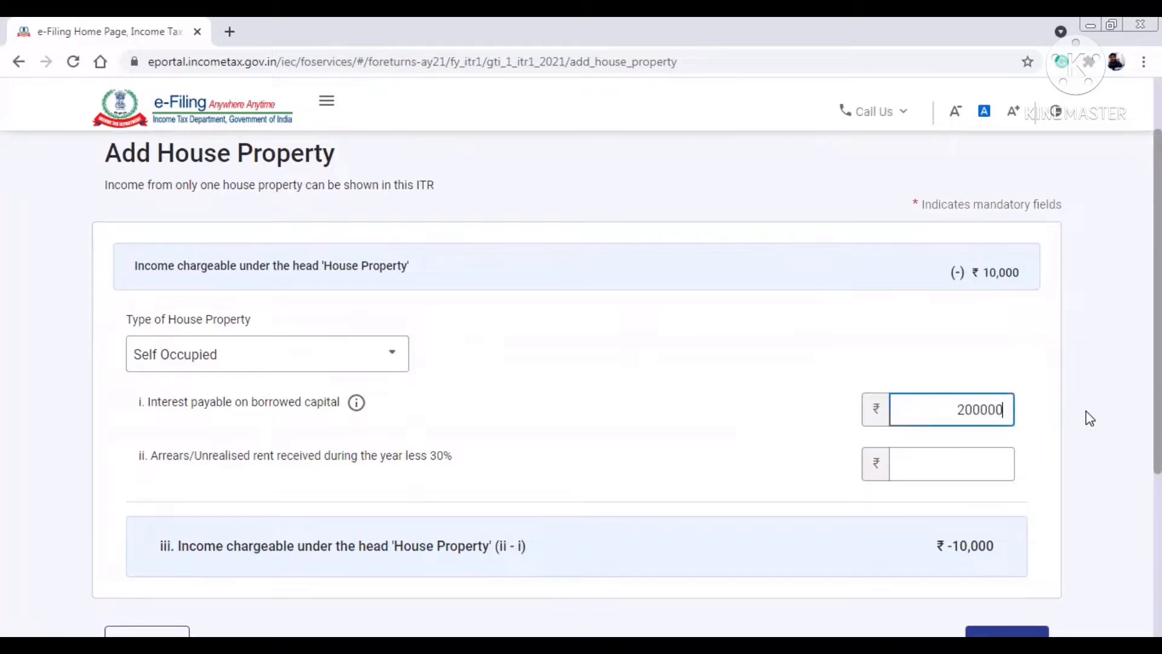
{"action": "left_click", "coordinate": [689, 402]}
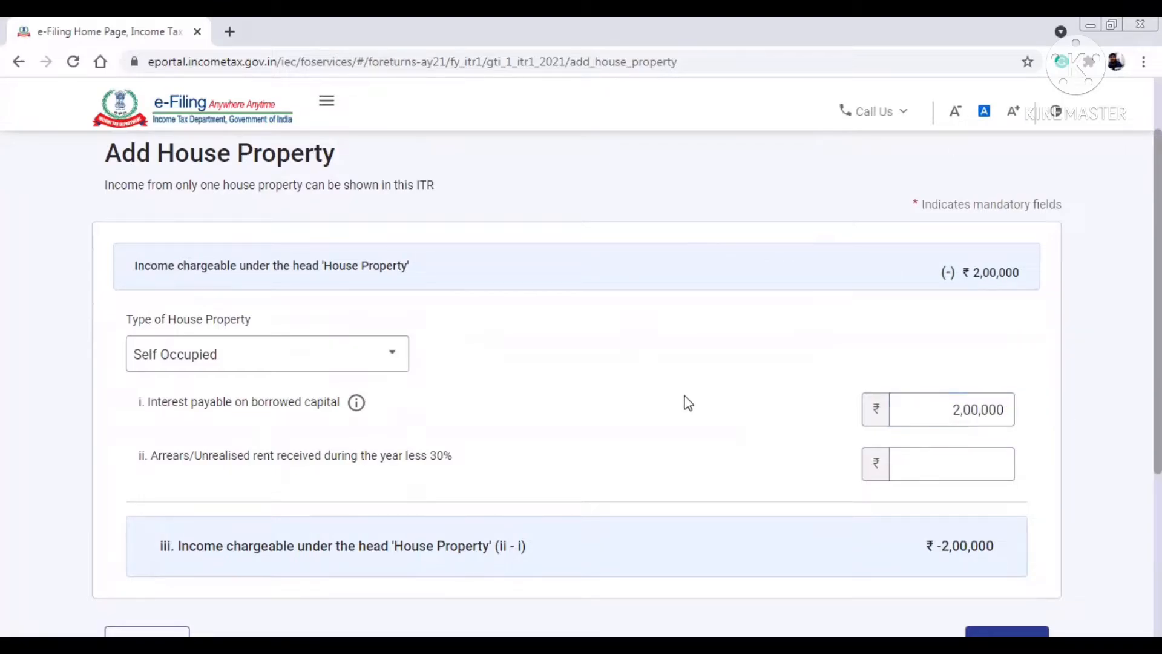
{"action": "double_click", "coordinate": [954, 407]}
{"action": "type", "text": "250000"}
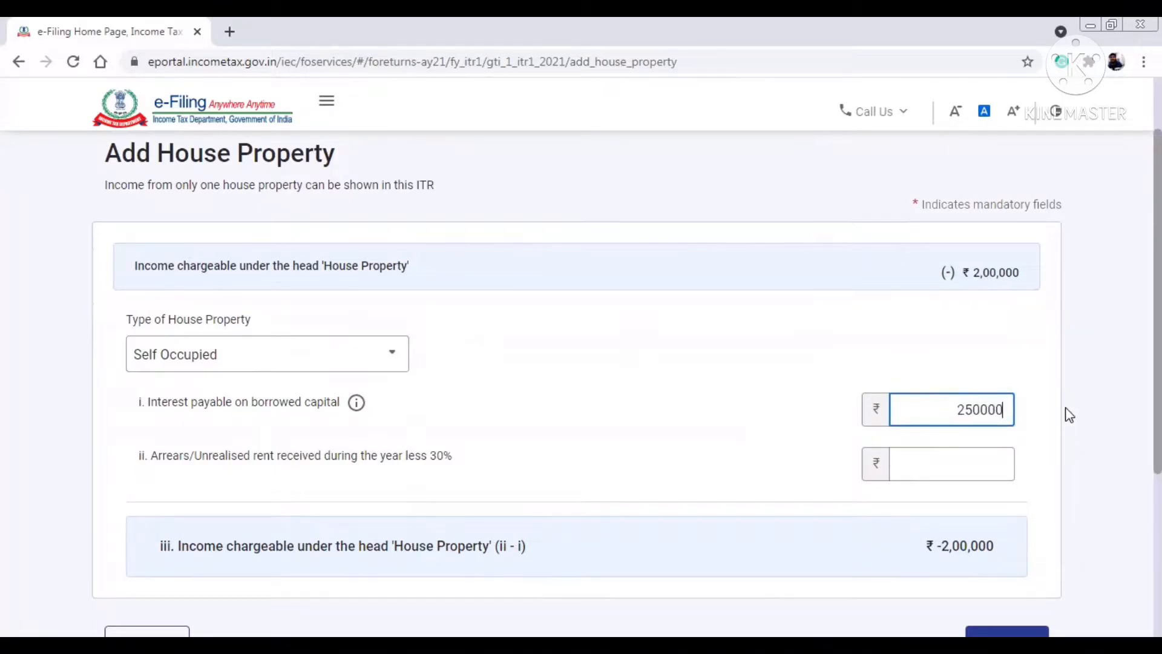
{"action": "left_click", "coordinate": [640, 415]}
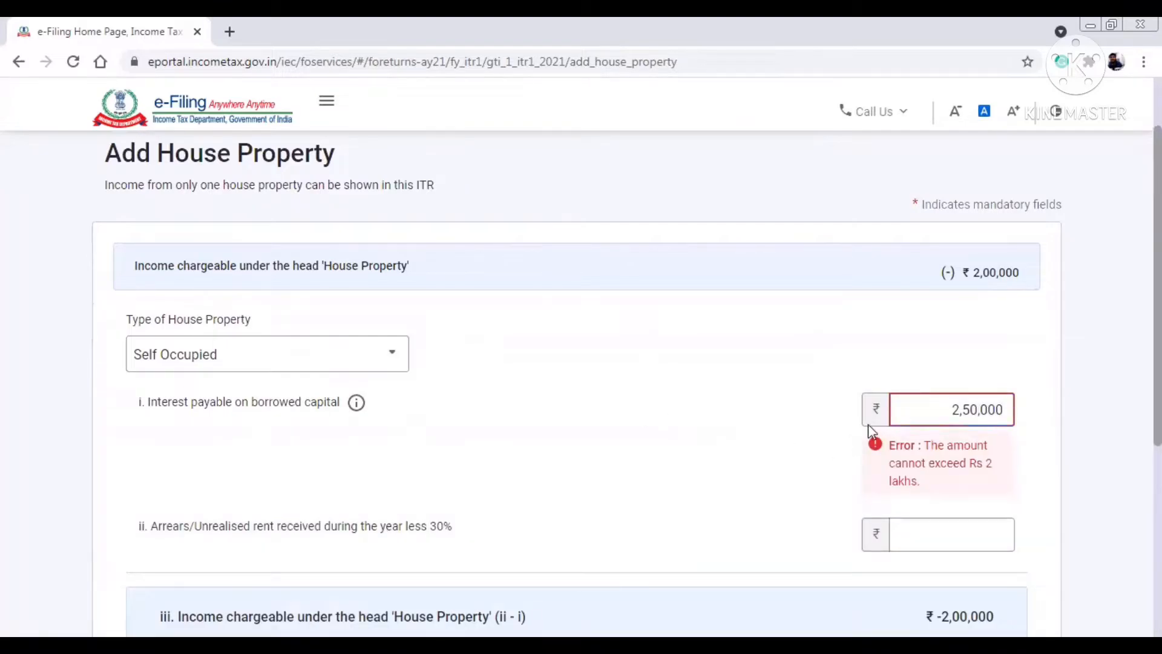
{"action": "left_click_drag", "start_coordinate": [927, 448], "coordinate": [951, 494]}
{"action": "left_click", "coordinate": [952, 494]}
- Correct the interest to ₹2,00,000, save the property, and begin Income from Other Sources
{"action": "double_click", "coordinate": [955, 411]}
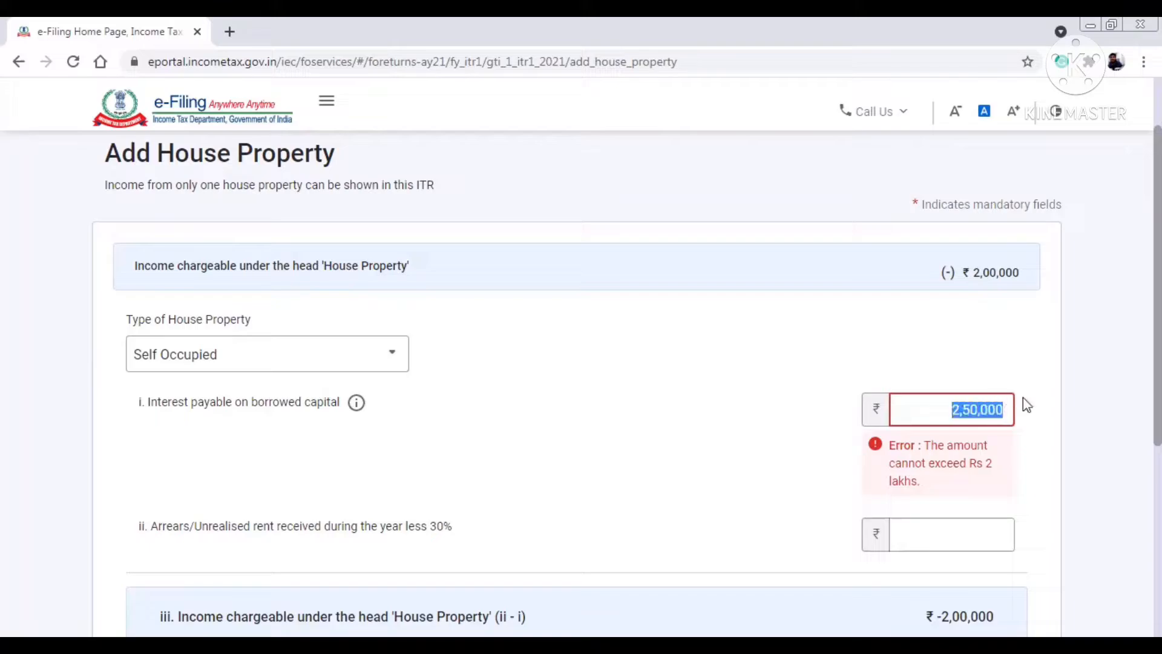
{"action": "type", "text": "200000"}
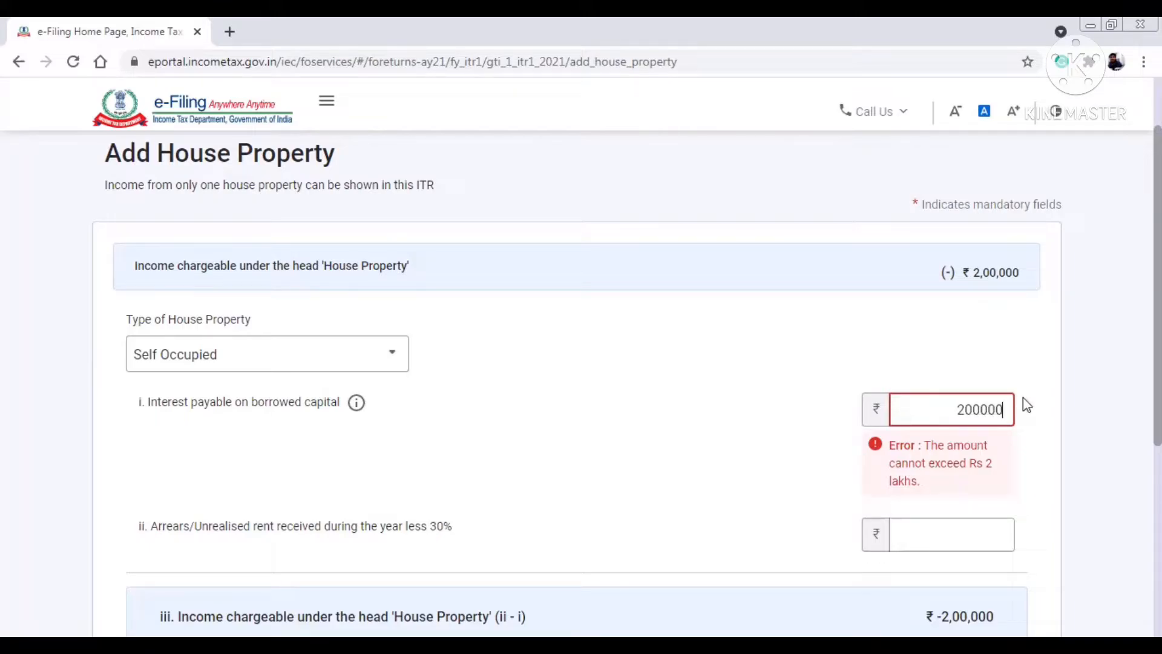
{"action": "left_click", "coordinate": [920, 366]}
{"action": "scroll", "coordinate": [920, 365], "scroll_direction": "down", "scroll_amount": 2}
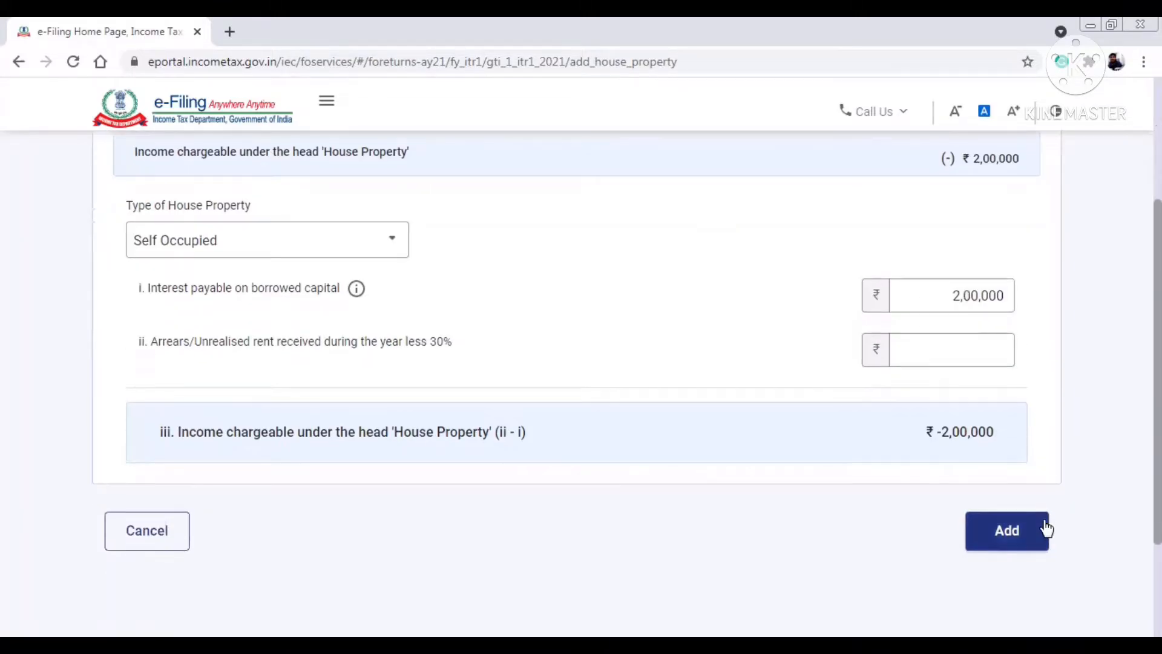
{"action": "left_click", "coordinate": [1034, 536]}
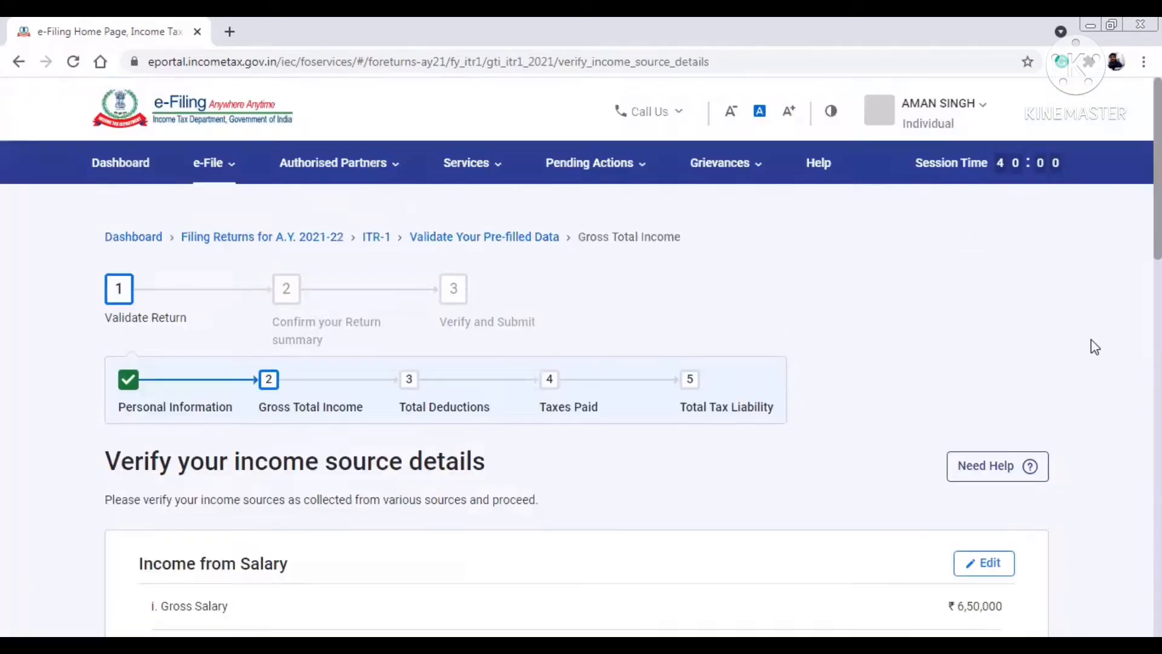
{"action": "scroll", "coordinate": [1094, 346], "scroll_direction": "down", "scroll_amount": 8}
{"action": "scroll", "coordinate": [1094, 347], "scroll_direction": "down", "scroll_amount": 4}
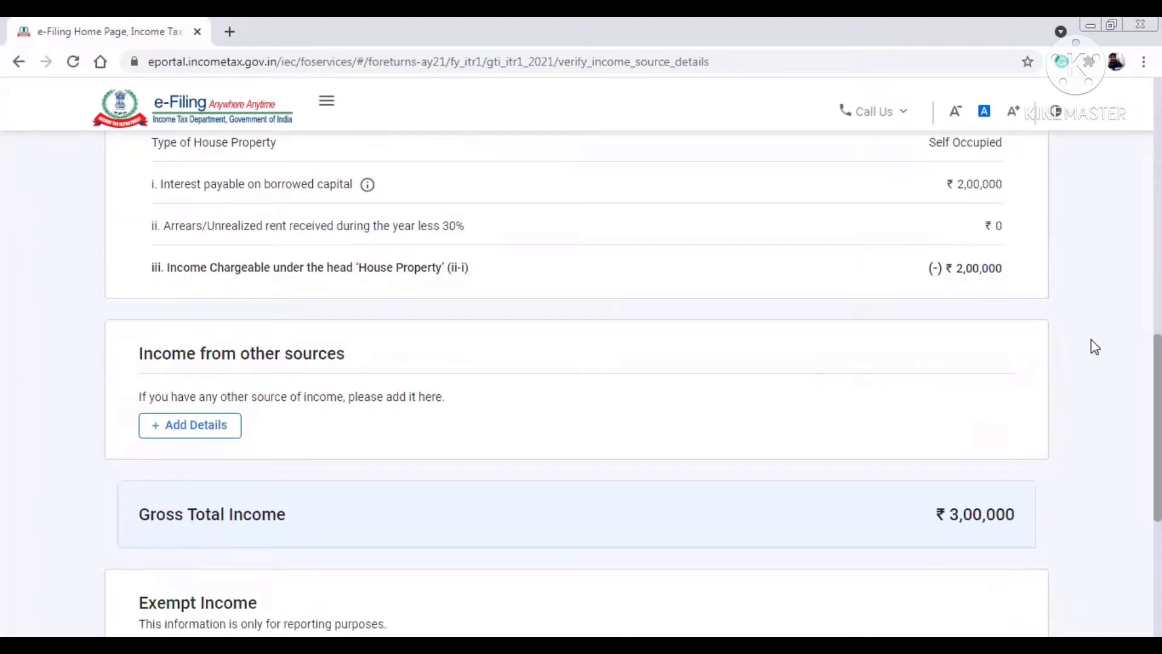
{"action": "left_click", "coordinate": [220, 427]}
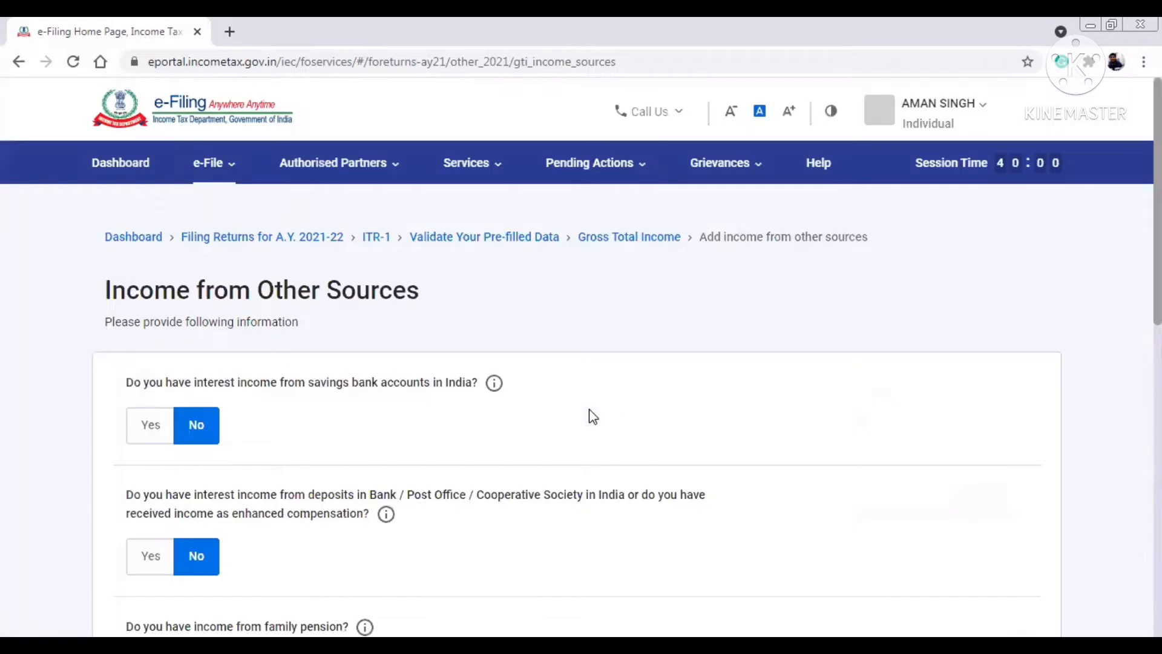
- Record ₹709 of savings bank interest
{"action": "left_click", "coordinate": [143, 425]}
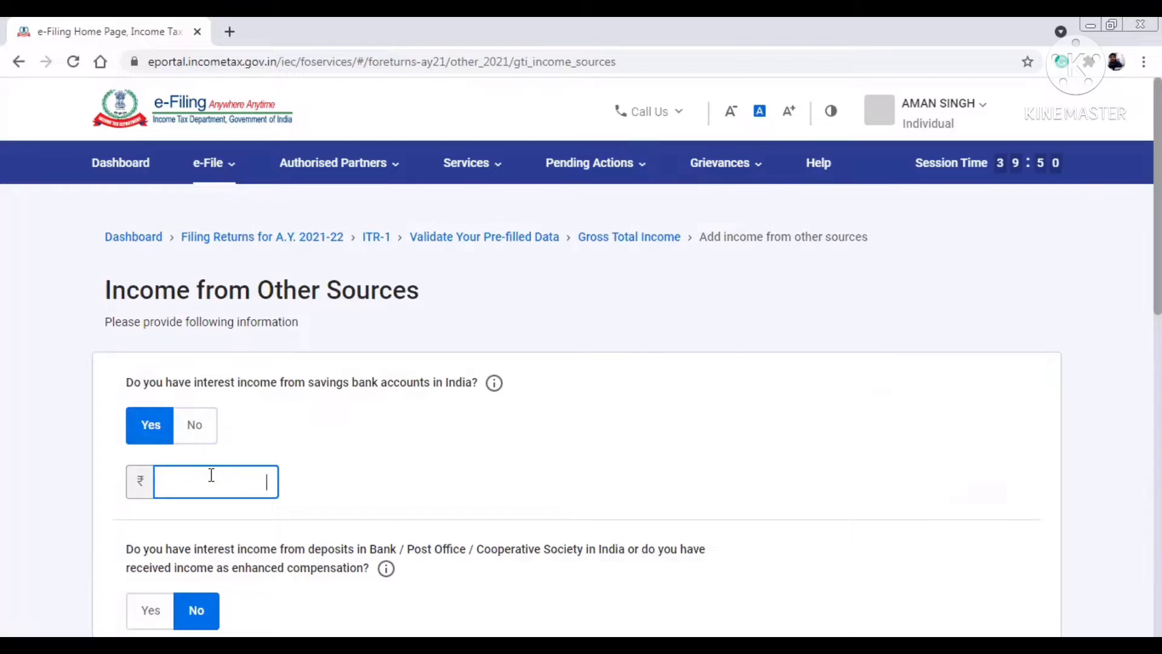
{"action": "type", "text": "709"}
{"action": "scroll", "coordinate": [582, 382], "scroll_direction": "down", "scroll_amount": 5}
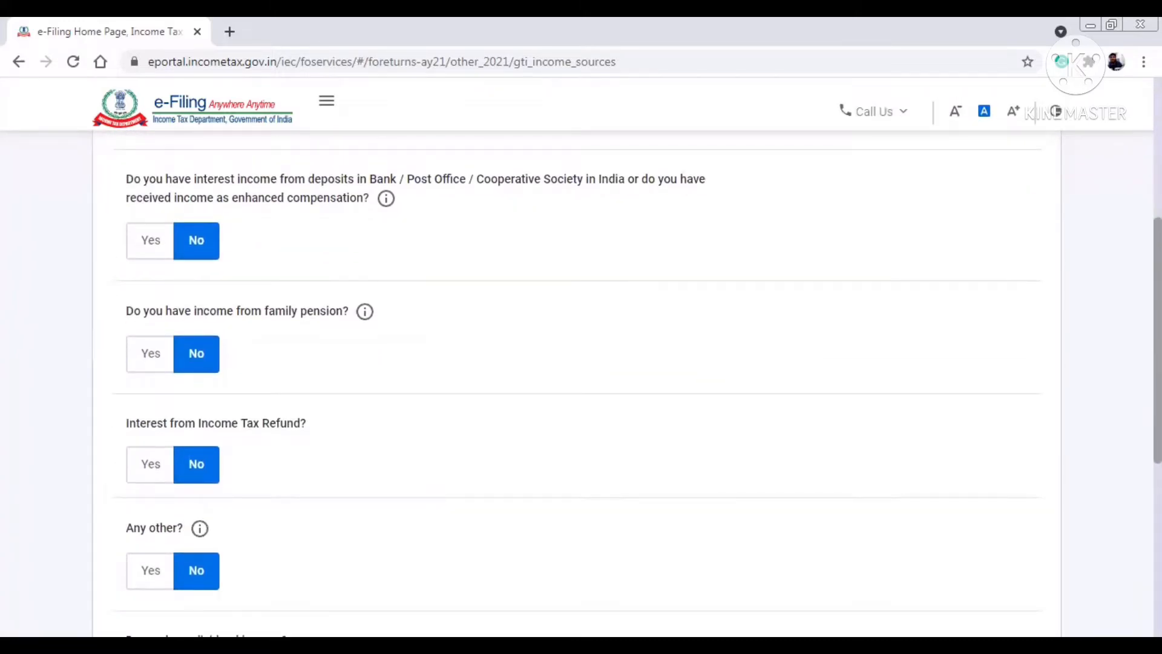
{"action": "scroll", "coordinate": [581, 381], "scroll_direction": "down", "scroll_amount": 1}
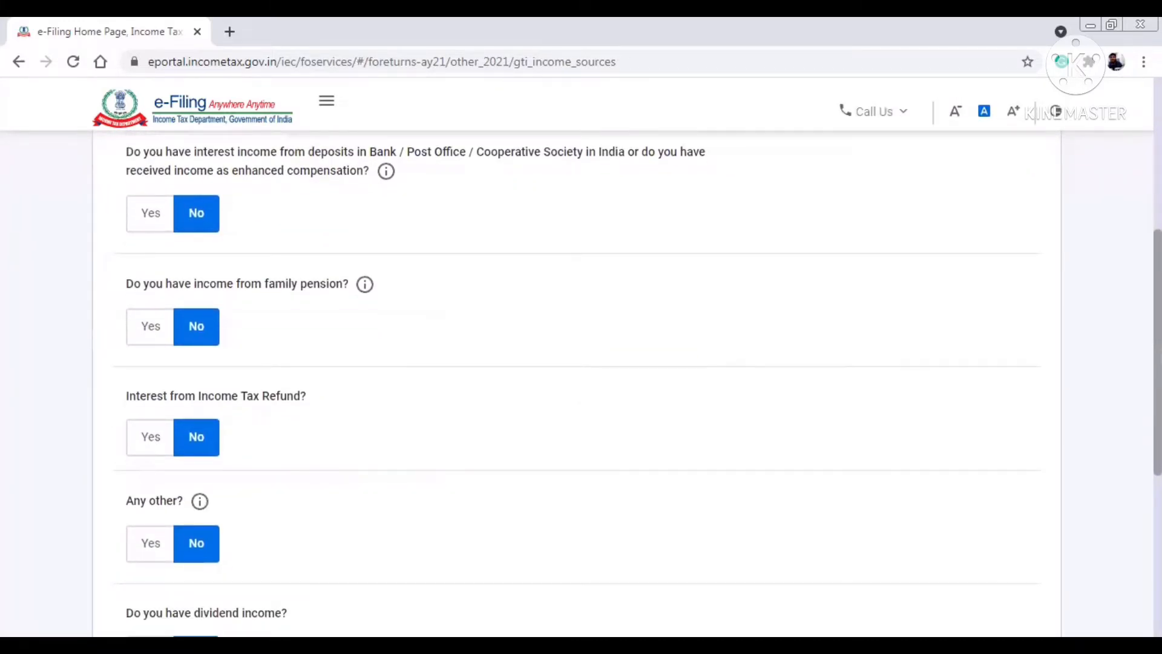
{"action": "scroll", "coordinate": [581, 382], "scroll_direction": "down", "scroll_amount": 3}
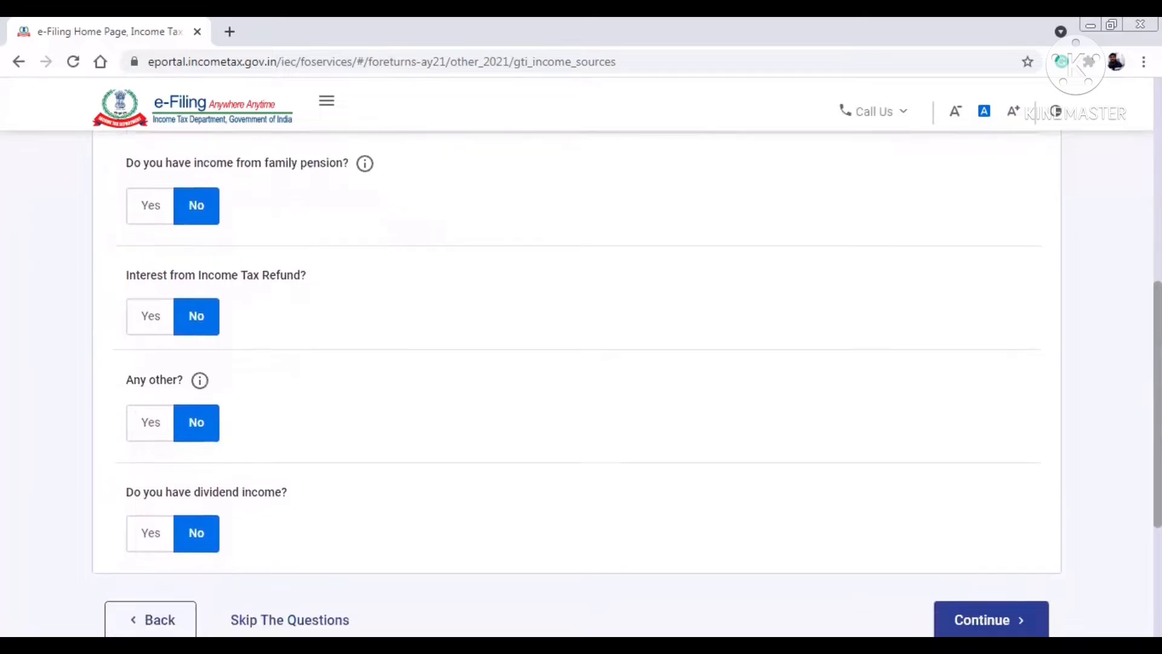
{"action": "scroll", "coordinate": [515, 358], "scroll_direction": "down", "scroll_amount": 2}
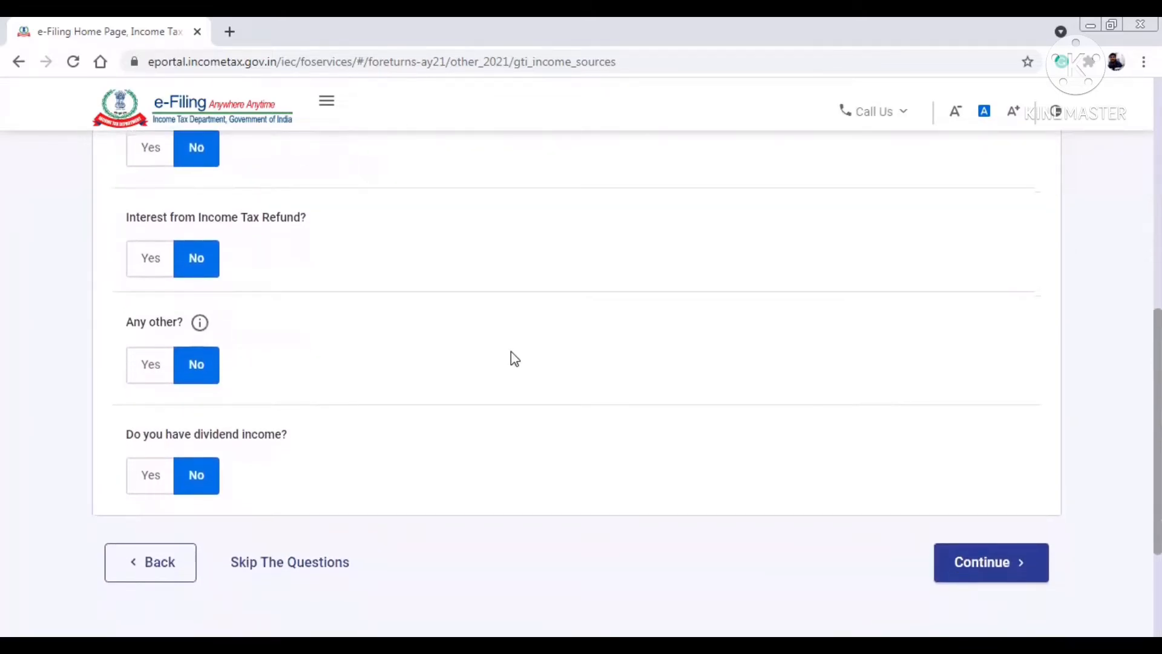
- Record ₹345 of interest from Income Tax Refund and continue
{"action": "left_click", "coordinate": [146, 259]}
{"action": "left_click", "coordinate": [184, 306]}
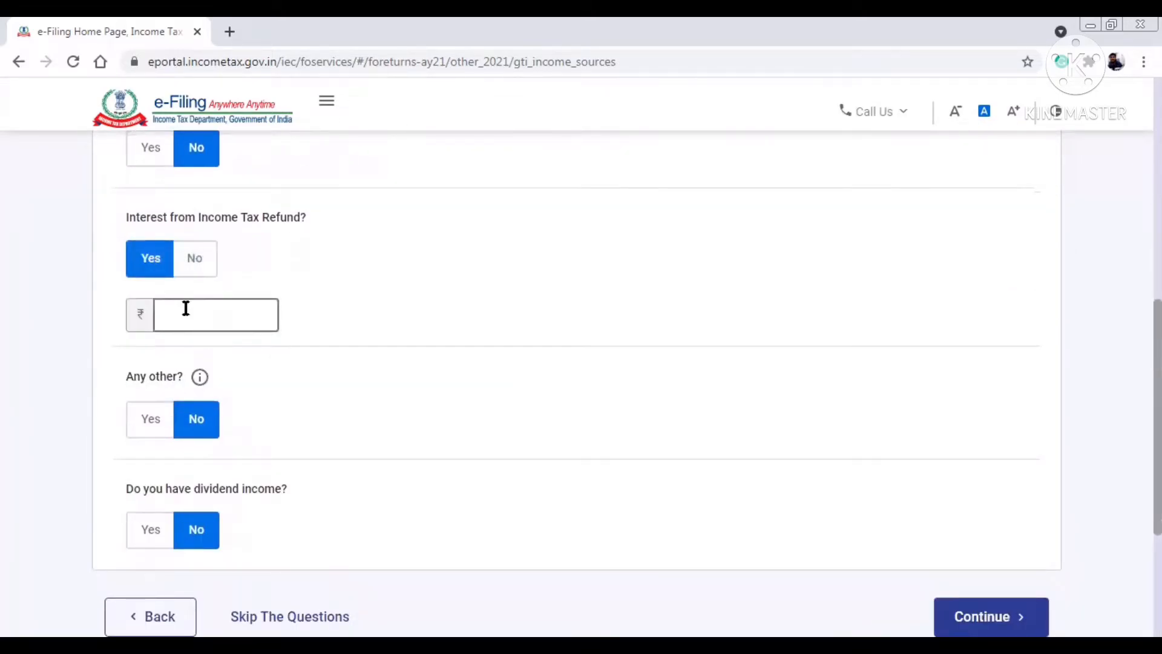
{"action": "type", "text": "345"}
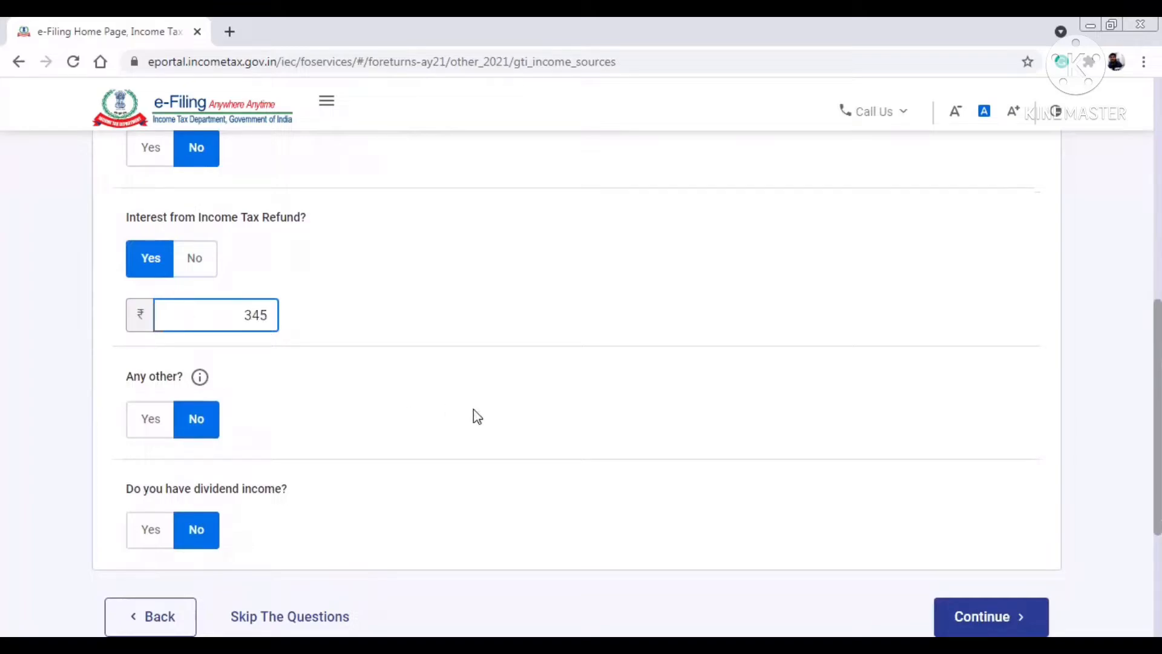
{"action": "left_click", "coordinate": [475, 415]}
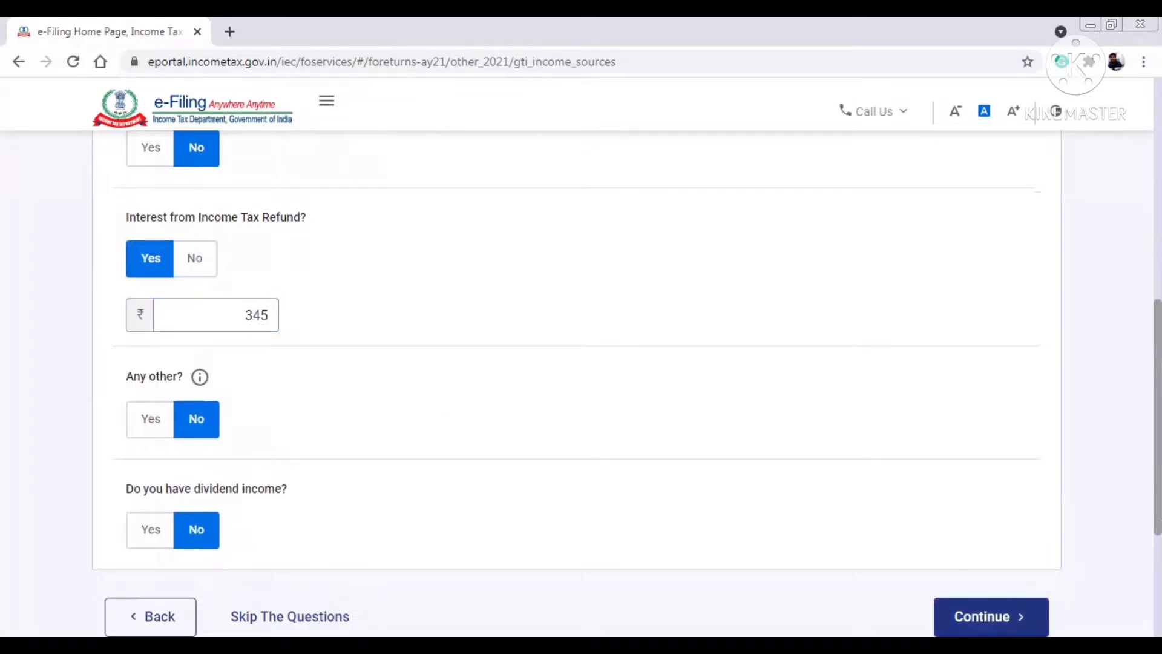
{"action": "left_click", "coordinate": [991, 616]}
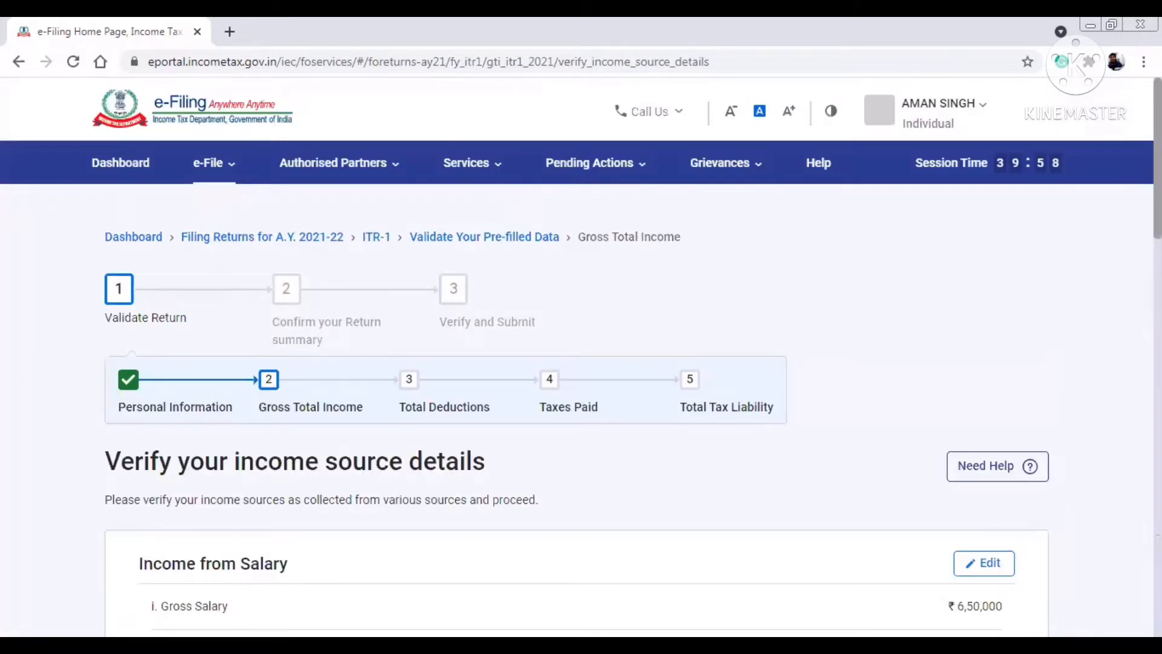
- Confirm the ₹3,01,054 Gross Total Income and open the Total Deductions section
{"action": "scroll", "coordinate": [581, 357], "scroll_direction": "down", "scroll_amount": 20}
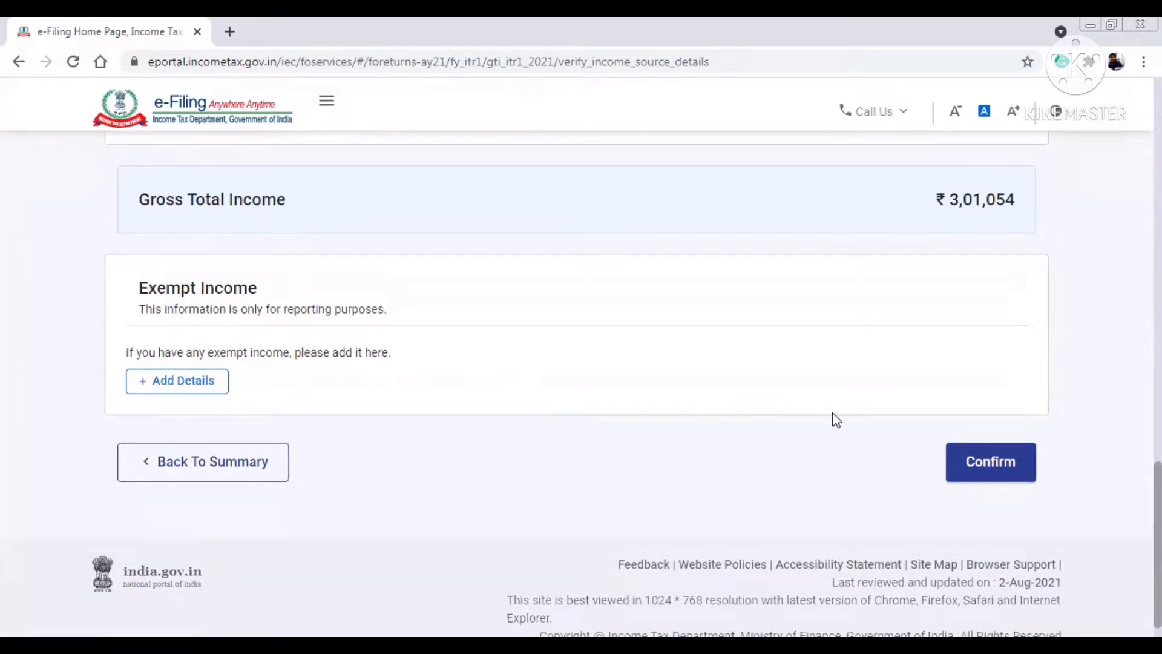
{"action": "left_click", "coordinate": [1004, 463]}
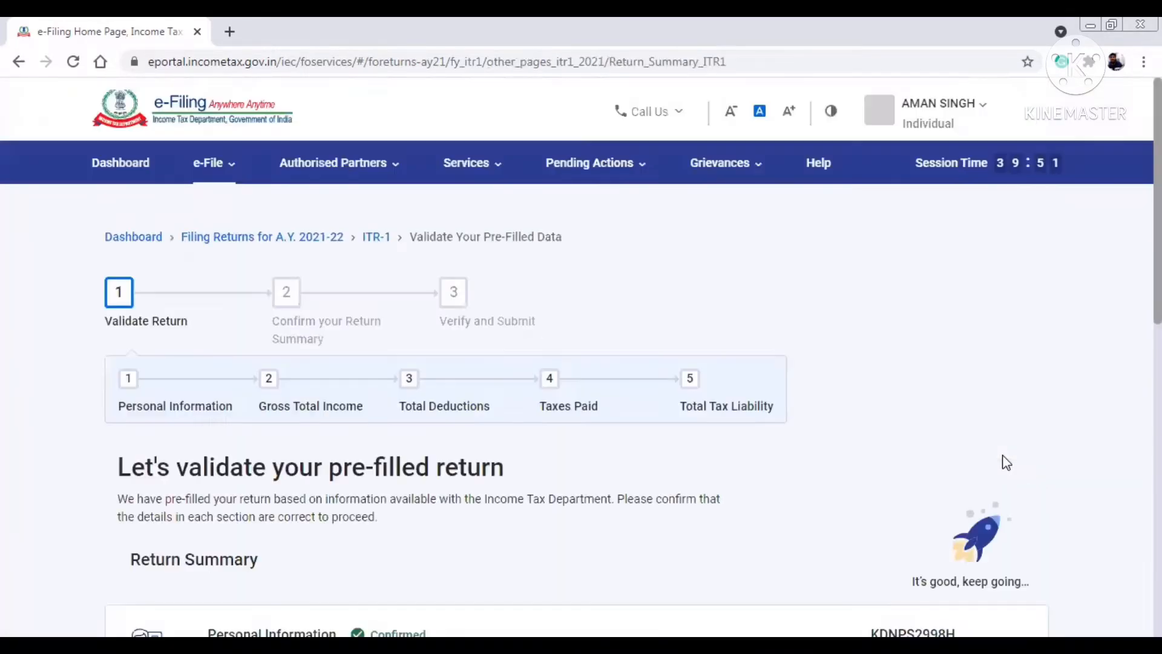
{"action": "scroll", "coordinate": [1006, 462], "scroll_direction": "down", "scroll_amount": 8}
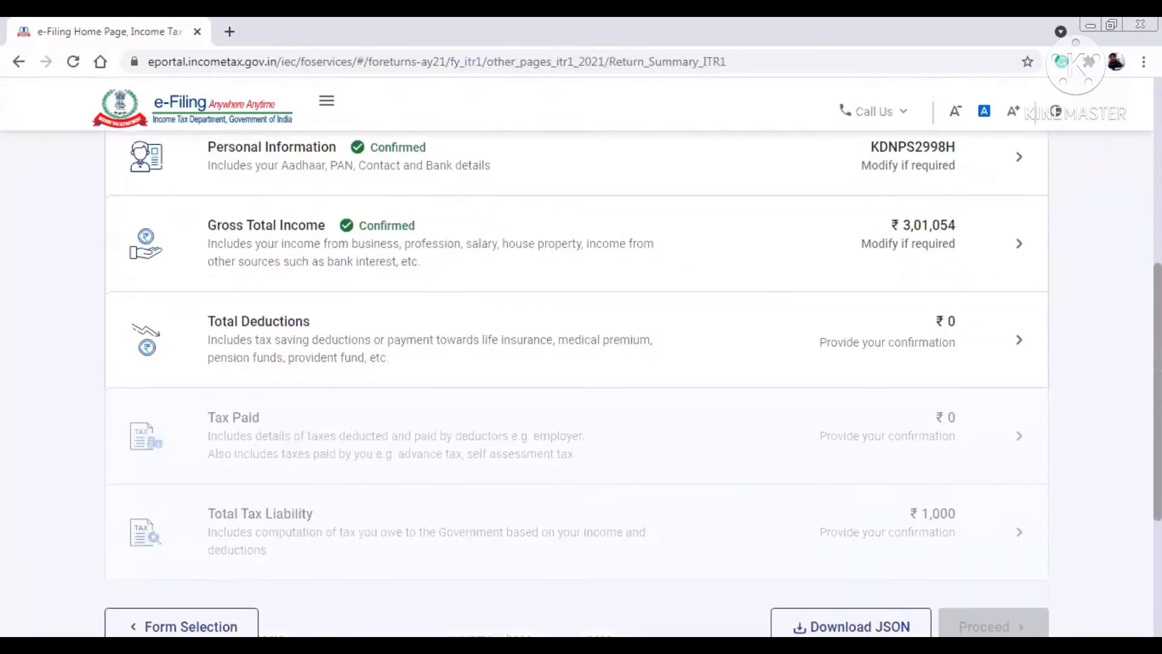
{"action": "left_click", "coordinate": [740, 342]}
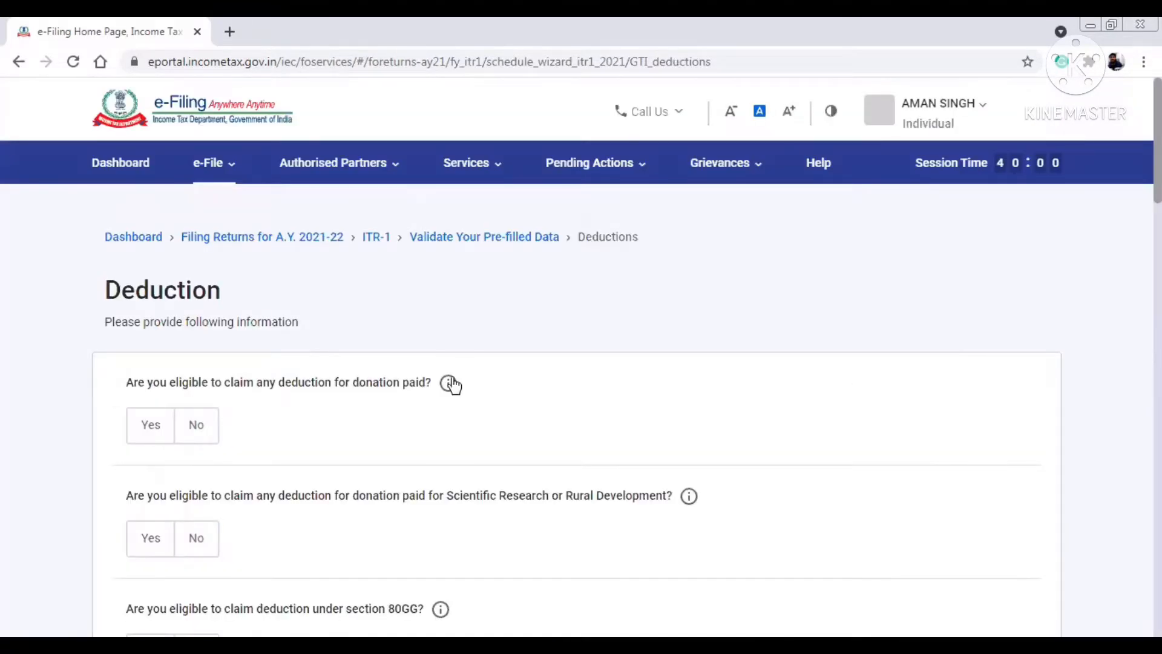
- Change the donation deduction eligibility answer from No to Yes
{"action": "left_click", "coordinate": [201, 441]}
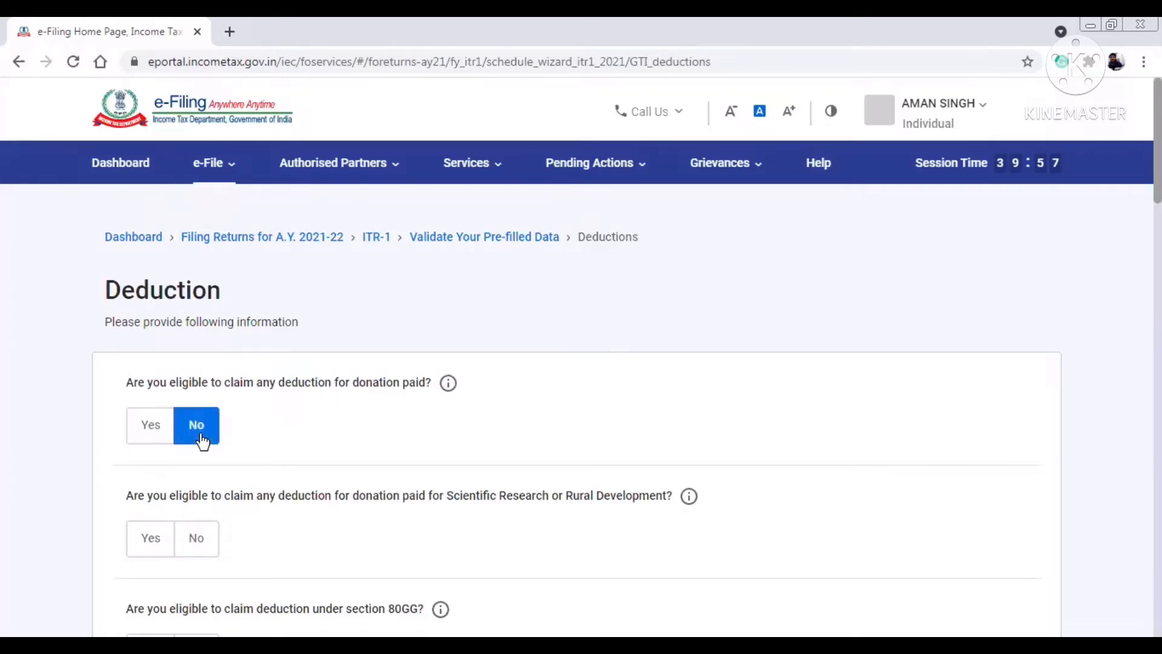
{"action": "left_click", "coordinate": [162, 426]}
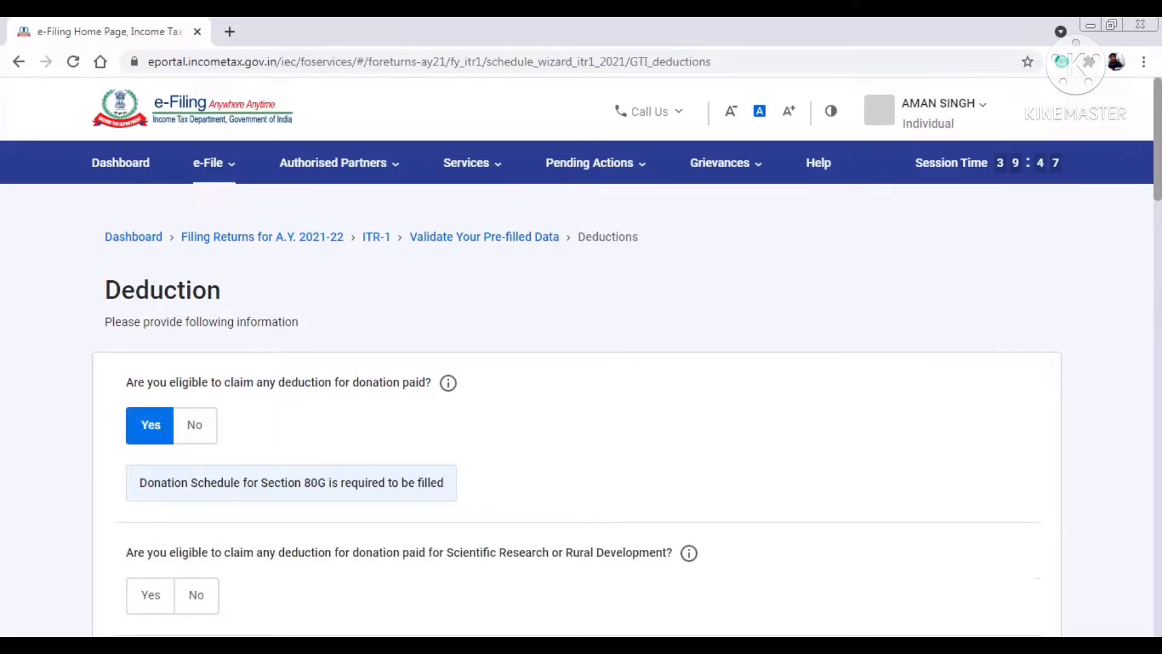
{"action": "scroll", "coordinate": [581, 388], "scroll_direction": "down", "scroll_amount": 6}
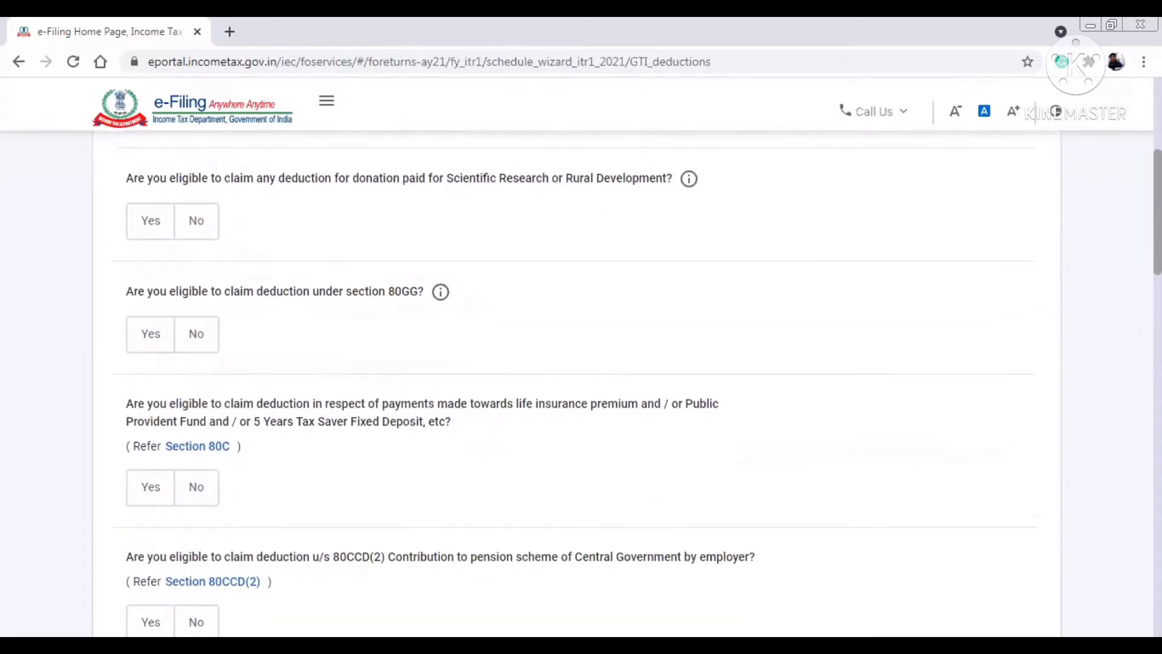
{"action": "scroll", "coordinate": [581, 387], "scroll_direction": "down", "scroll_amount": 3}
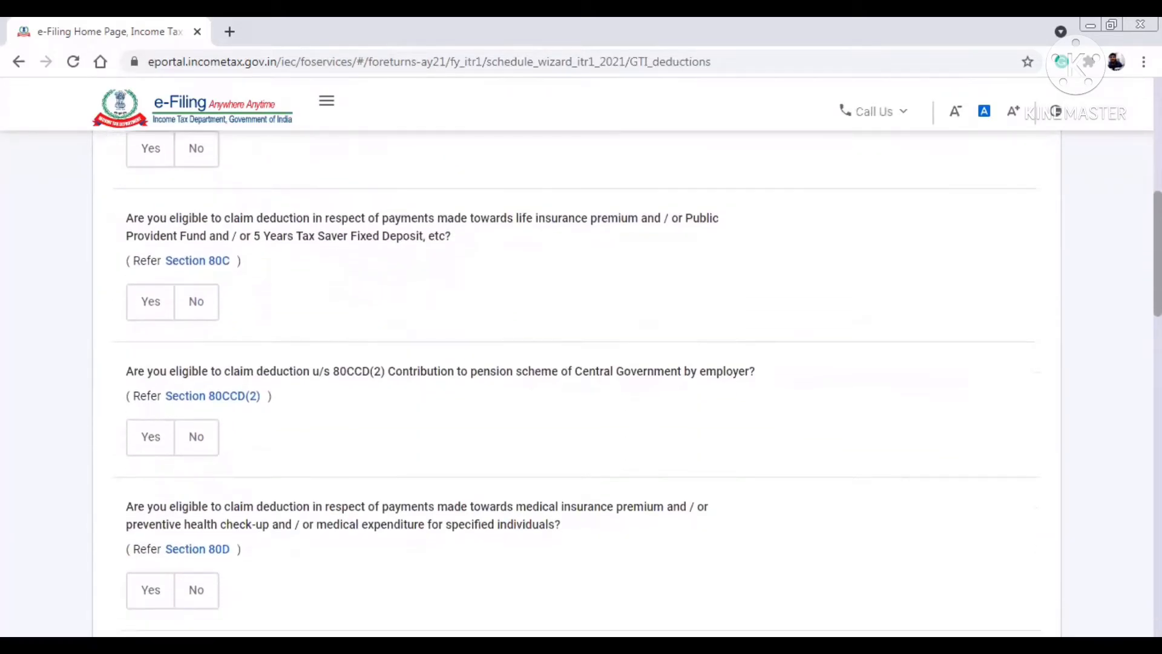
{"action": "scroll", "coordinate": [581, 387], "scroll_direction": "down", "scroll_amount": 4}
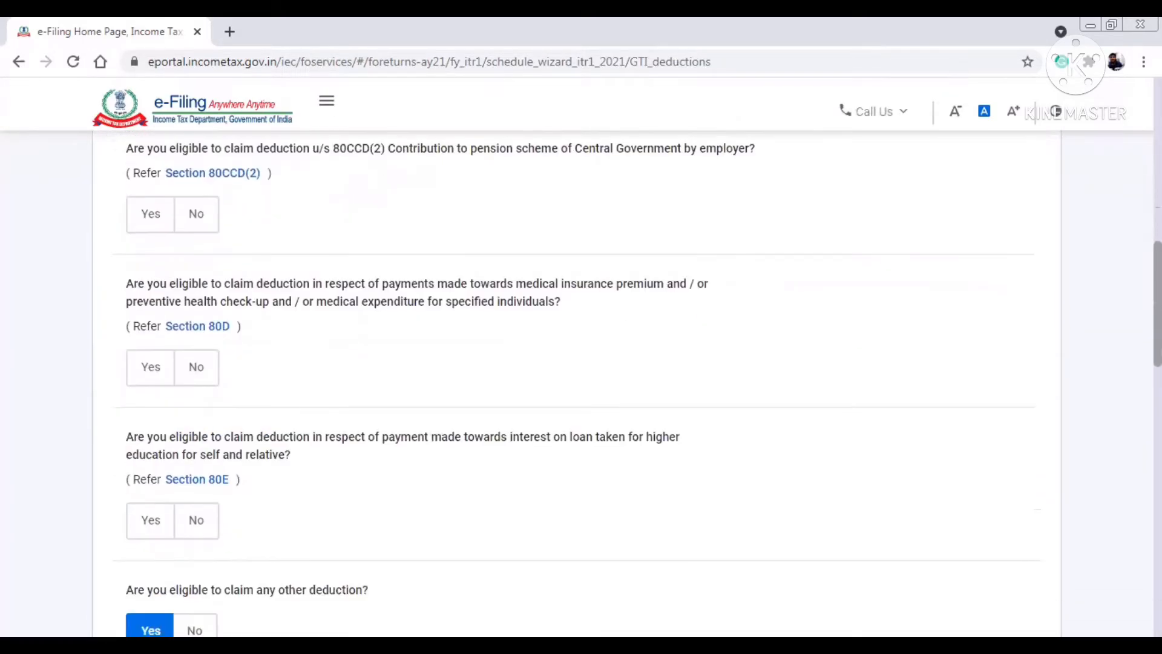
{"action": "scroll", "coordinate": [581, 388], "scroll_direction": "up", "scroll_amount": 4}
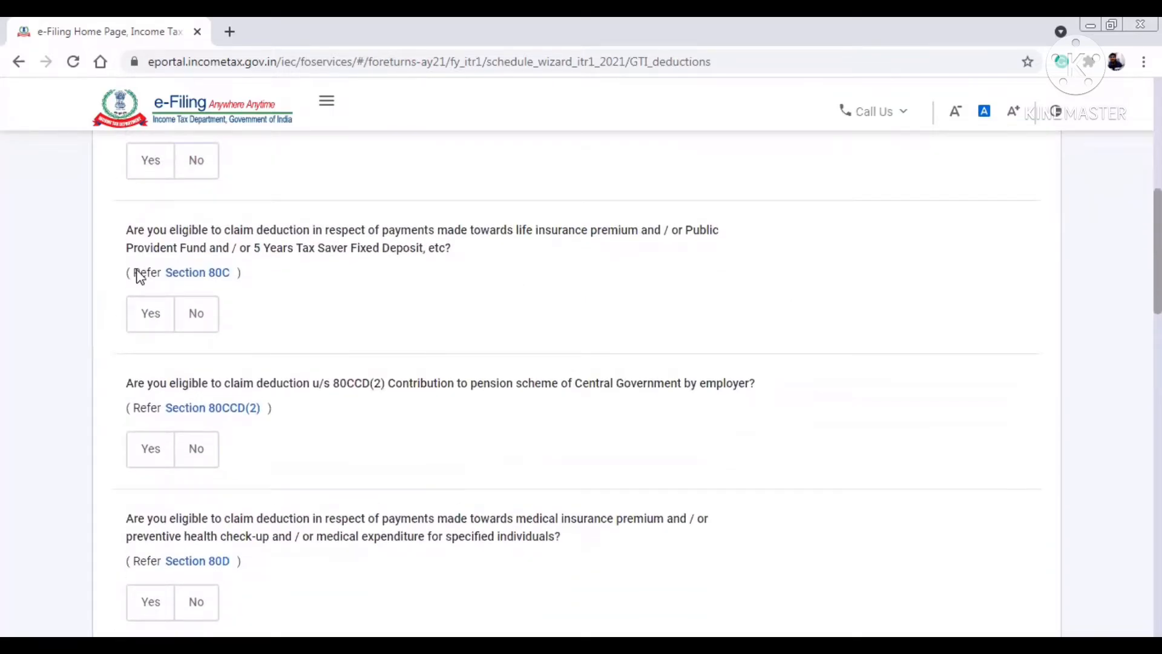
- Claim 80C at ₹1,24,500 and mark 80D medical insurance as eligible
{"action": "left_click", "coordinate": [166, 312]}
{"action": "left_click", "coordinate": [246, 389]}
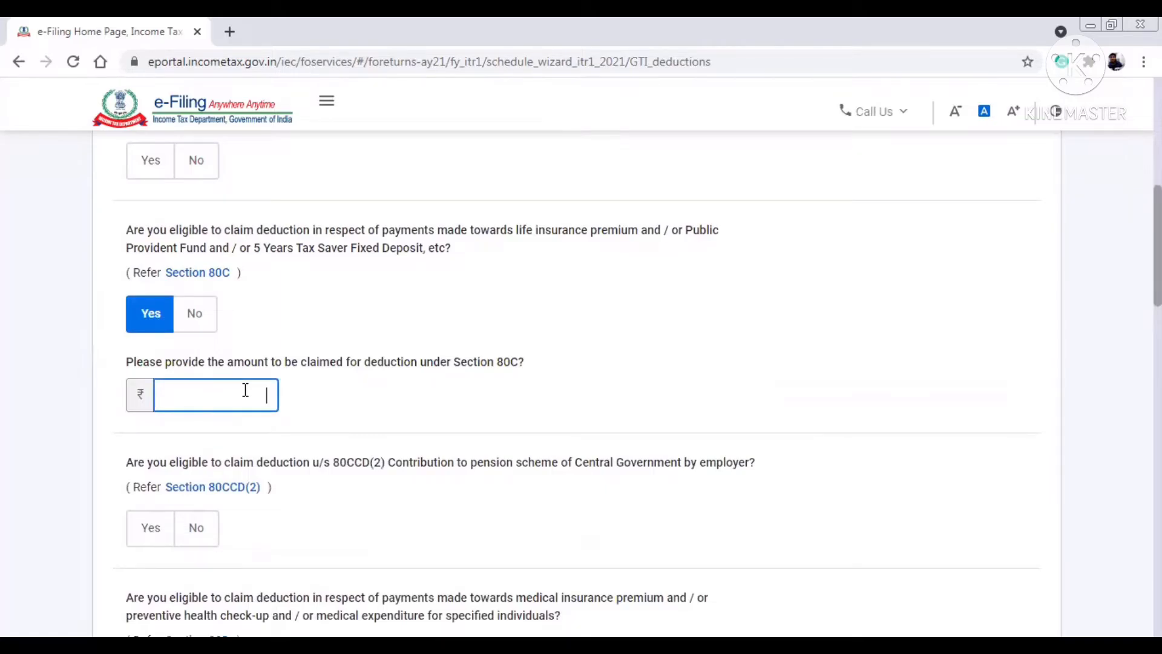
{"action": "type", "text": "124500"}
{"action": "left_click", "coordinate": [352, 330]}
{"action": "scroll", "coordinate": [581, 388], "scroll_direction": "down", "scroll_amount": 4}
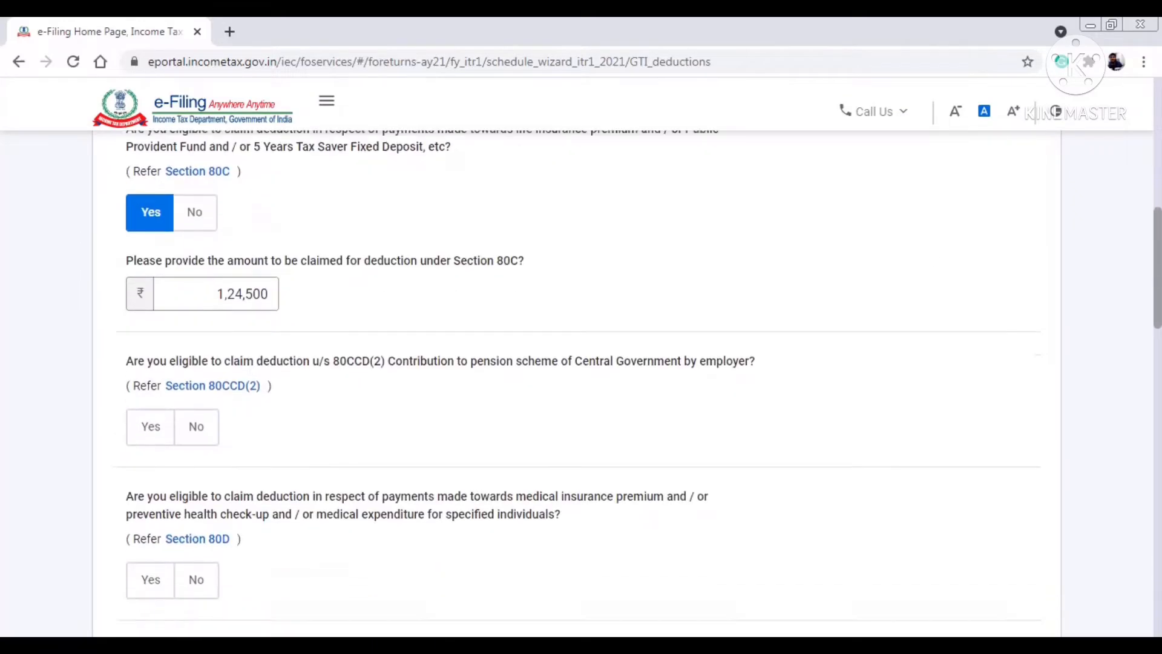
{"action": "scroll", "coordinate": [594, 311], "scroll_direction": "down", "scroll_amount": 2}
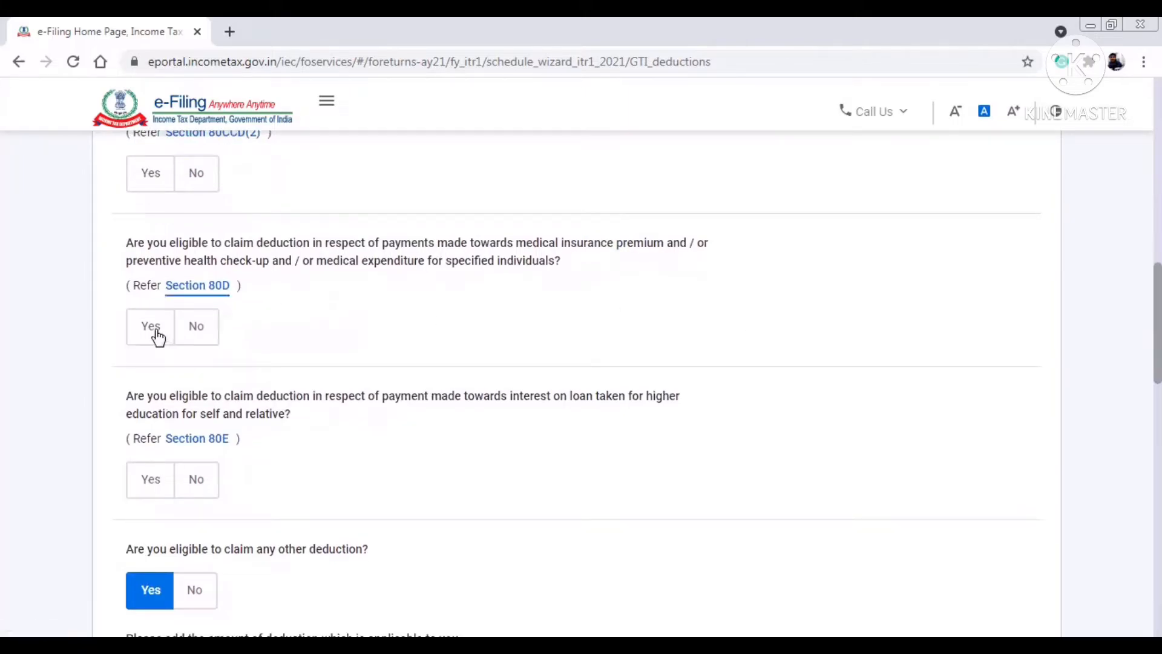
{"action": "left_click", "coordinate": [156, 334]}
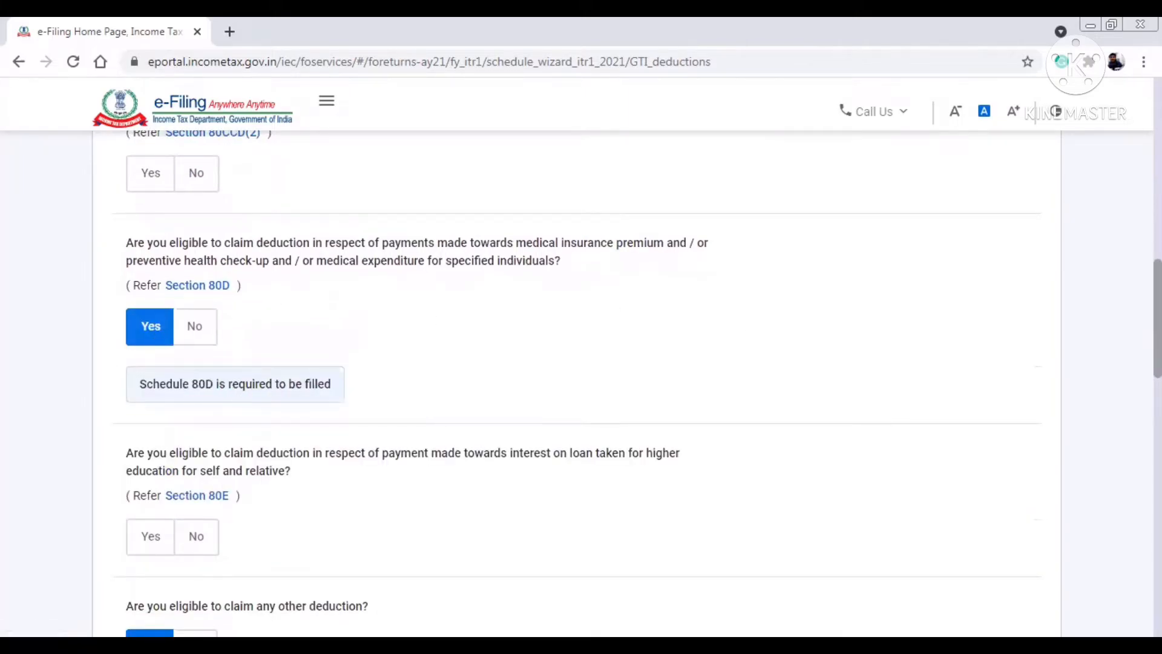
- Continue past the deduction questions and open the 80D card for editing
{"action": "scroll", "coordinate": [581, 388], "scroll_direction": "down", "scroll_amount": 8}
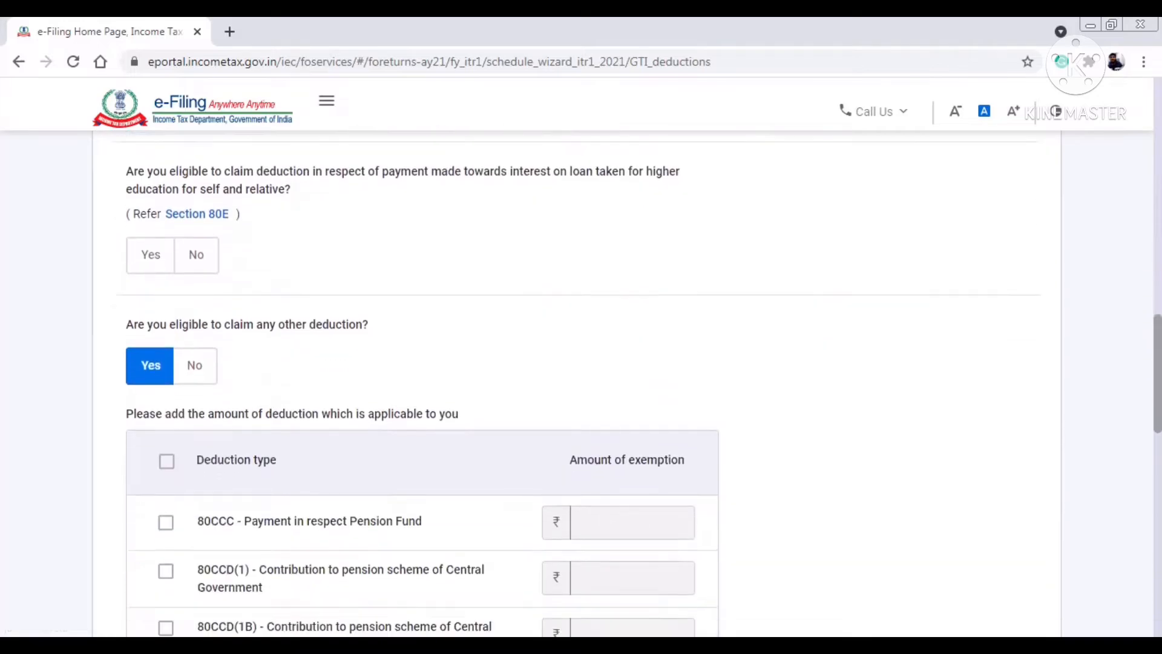
{"action": "scroll", "coordinate": [581, 387], "scroll_direction": "down", "scroll_amount": 1}
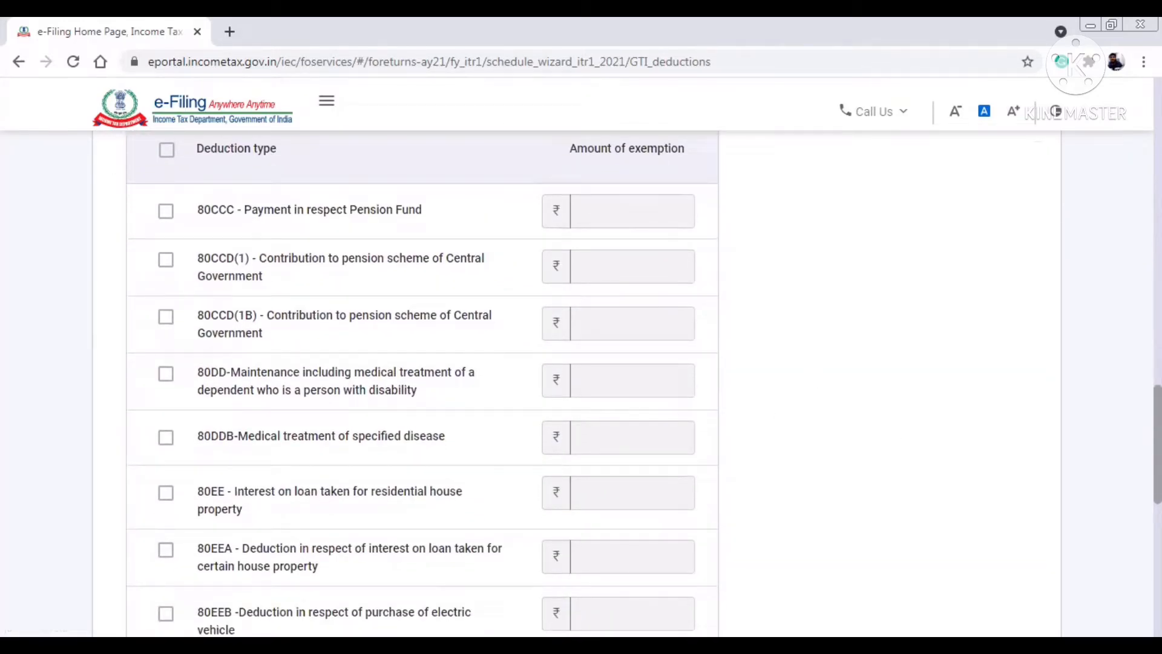
{"action": "scroll", "coordinate": [422, 388], "scroll_direction": "up", "scroll_amount": 3}
{"action": "scroll", "coordinate": [422, 387], "scroll_direction": "down", "scroll_amount": 8}
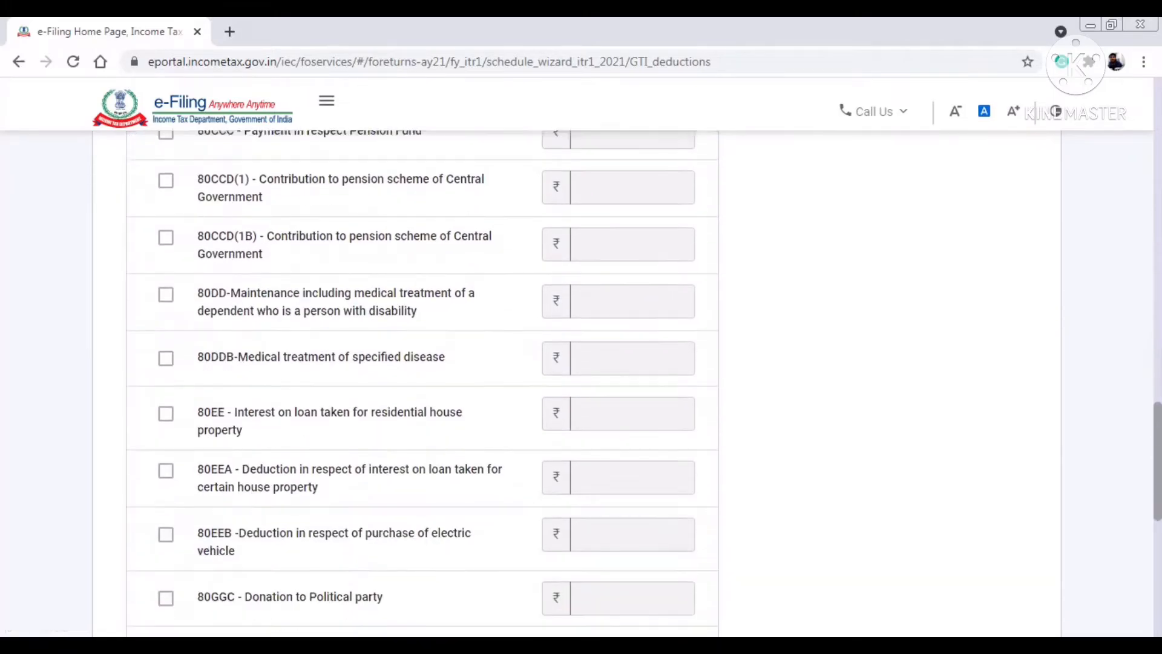
{"action": "scroll", "coordinate": [552, 451], "scroll_direction": "down", "scroll_amount": 3}
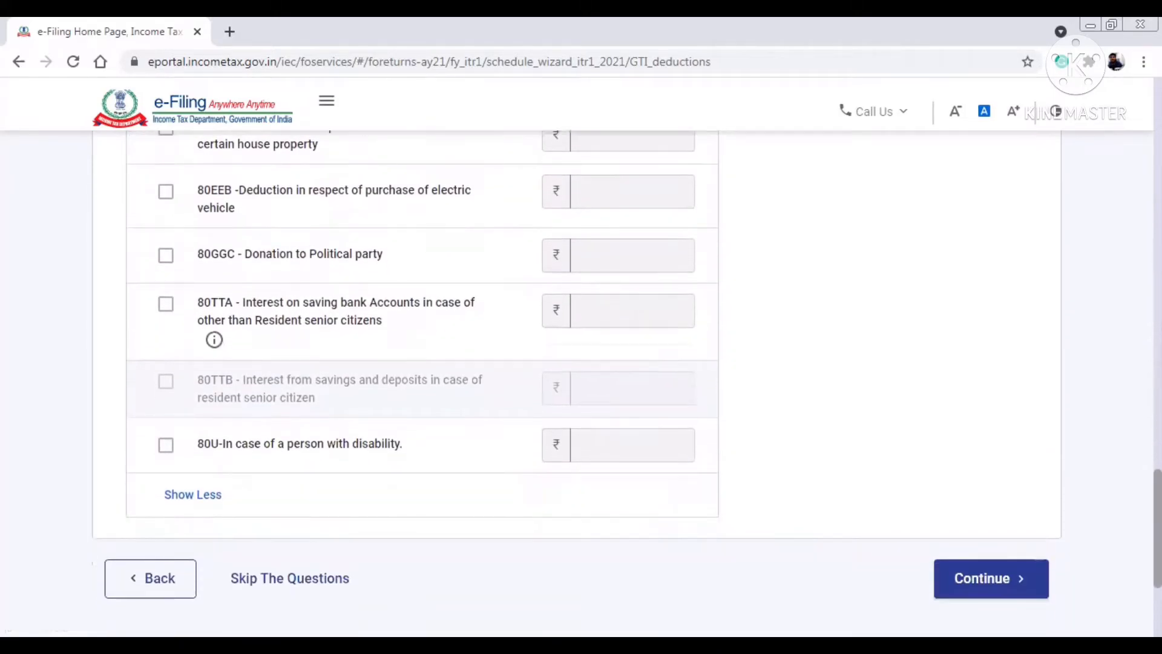
{"action": "left_click", "coordinate": [1012, 563]}
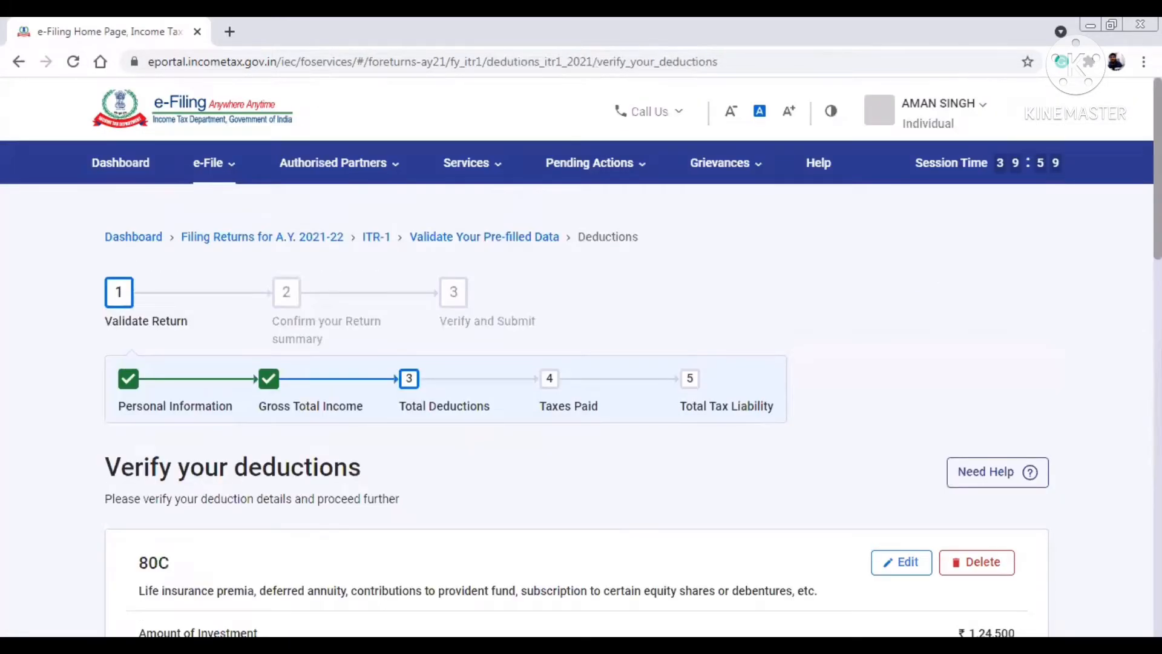
{"action": "scroll", "coordinate": [575, 387], "scroll_direction": "down", "scroll_amount": 7}
{"action": "scroll", "coordinate": [1041, 340], "scroll_direction": "down", "scroll_amount": 2}
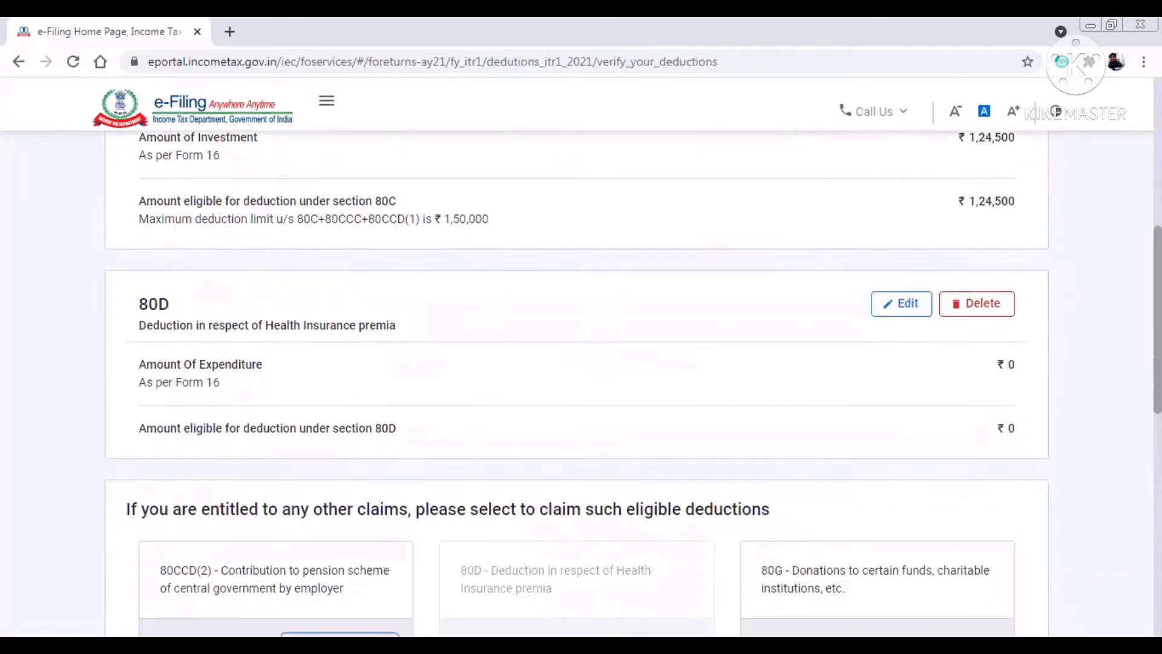
{"action": "left_click", "coordinate": [893, 291]}
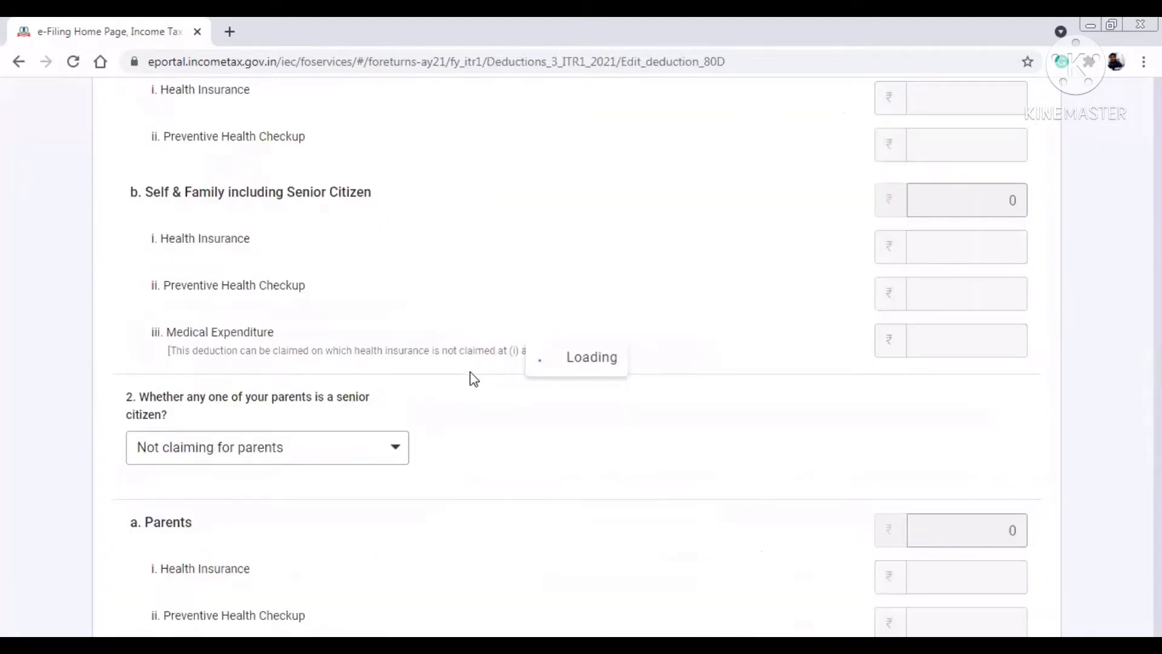
- Mark no senior citizen in self/family and enter ₹40,000 health insurance premium
{"action": "scroll", "coordinate": [581, 388], "scroll_direction": "down", "scroll_amount": 5}
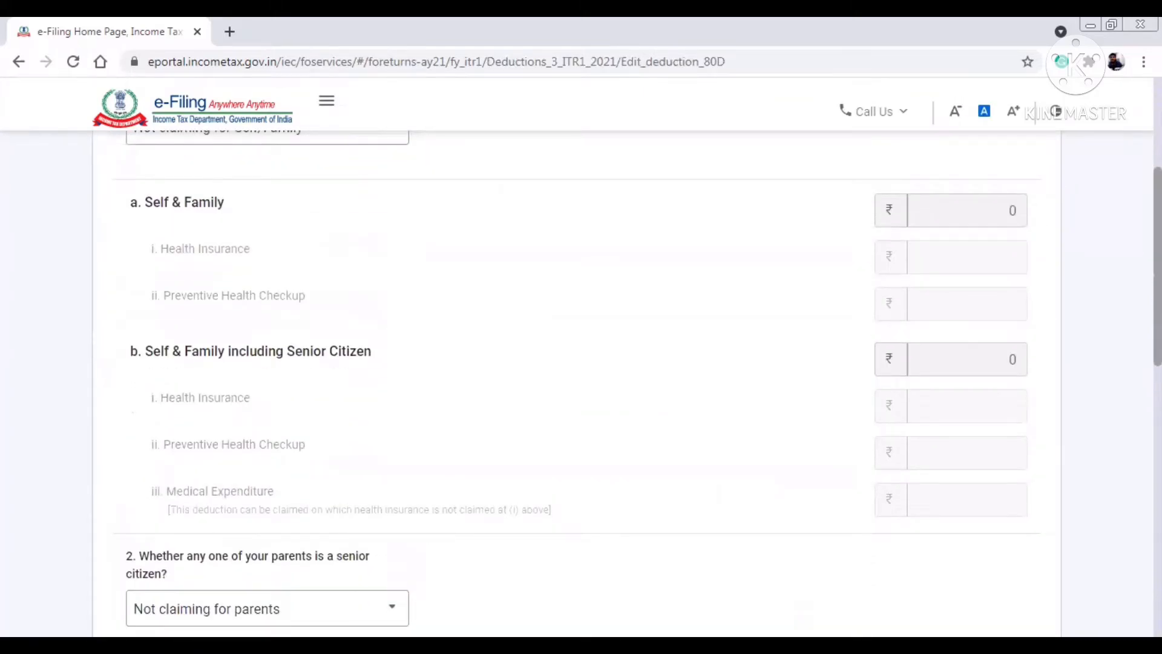
{"action": "scroll", "coordinate": [337, 220], "scroll_direction": "up", "scroll_amount": 1}
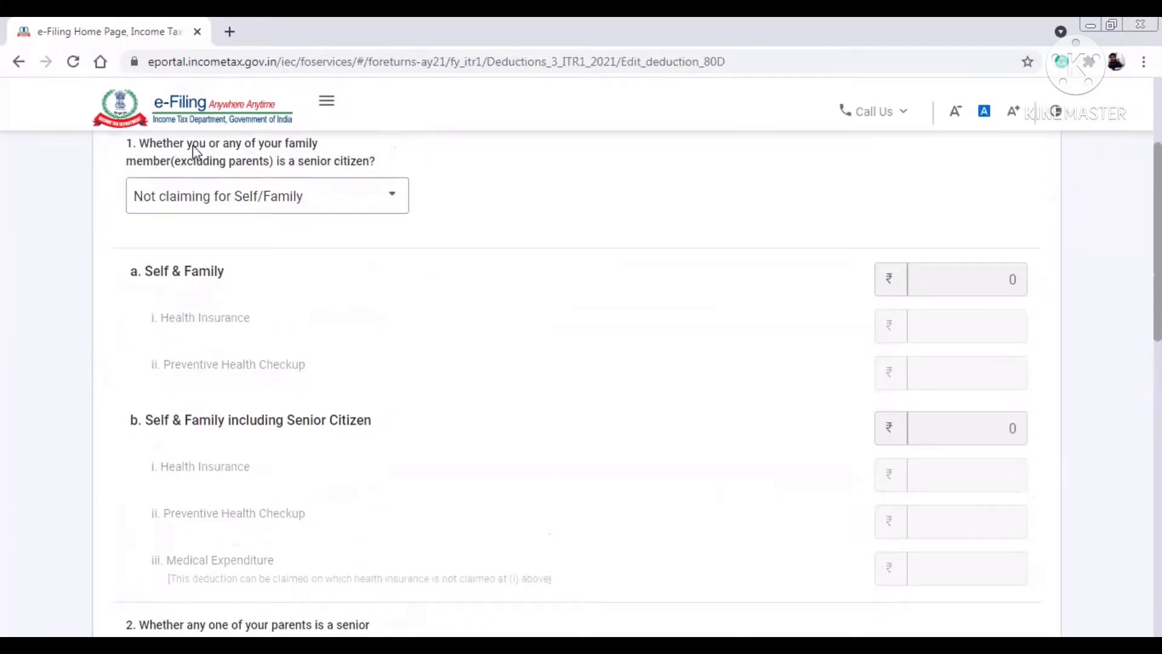
{"action": "left_click", "coordinate": [338, 198]}
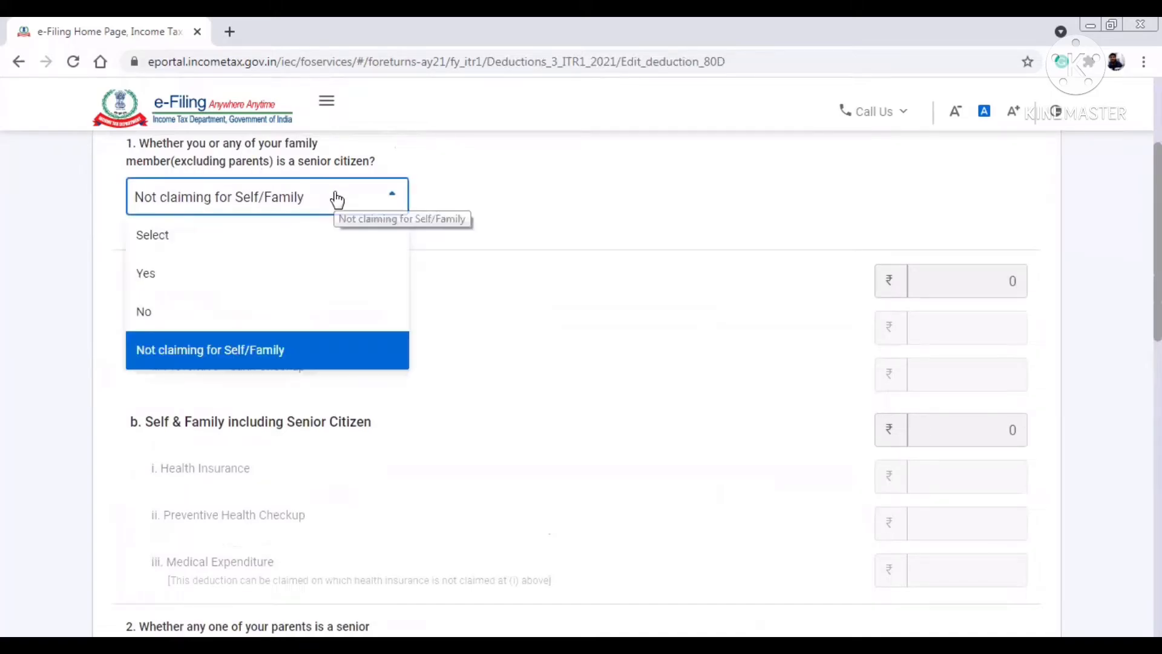
{"action": "left_click", "coordinate": [168, 324]}
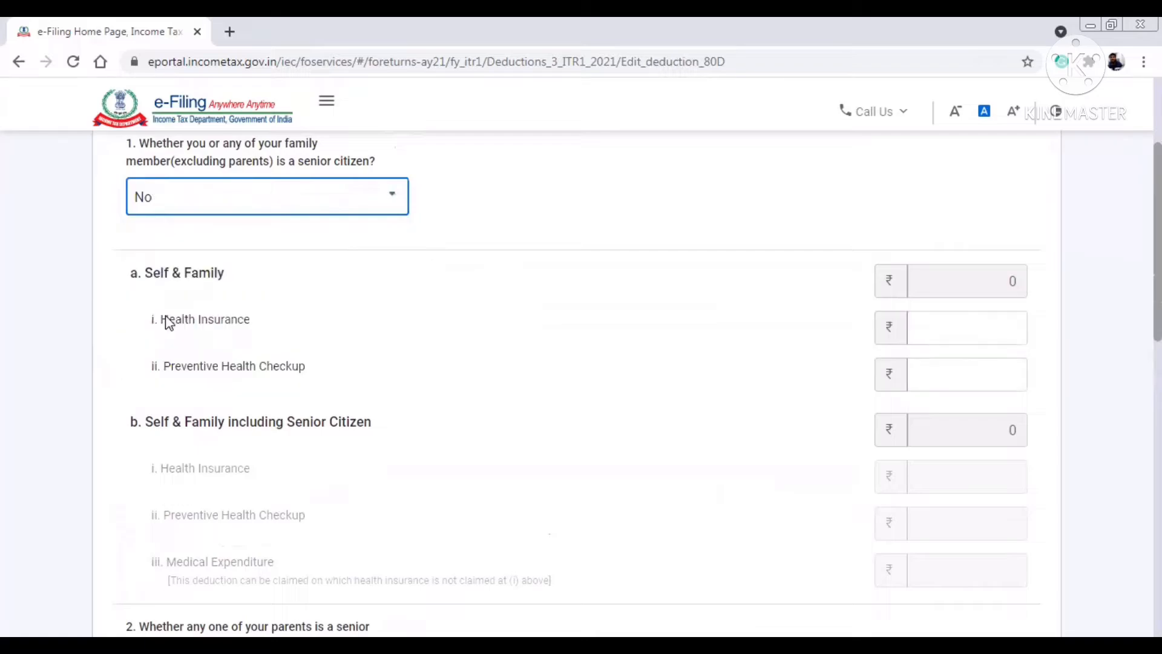
{"action": "left_click", "coordinate": [994, 322]}
{"action": "type", "text": "40000"}
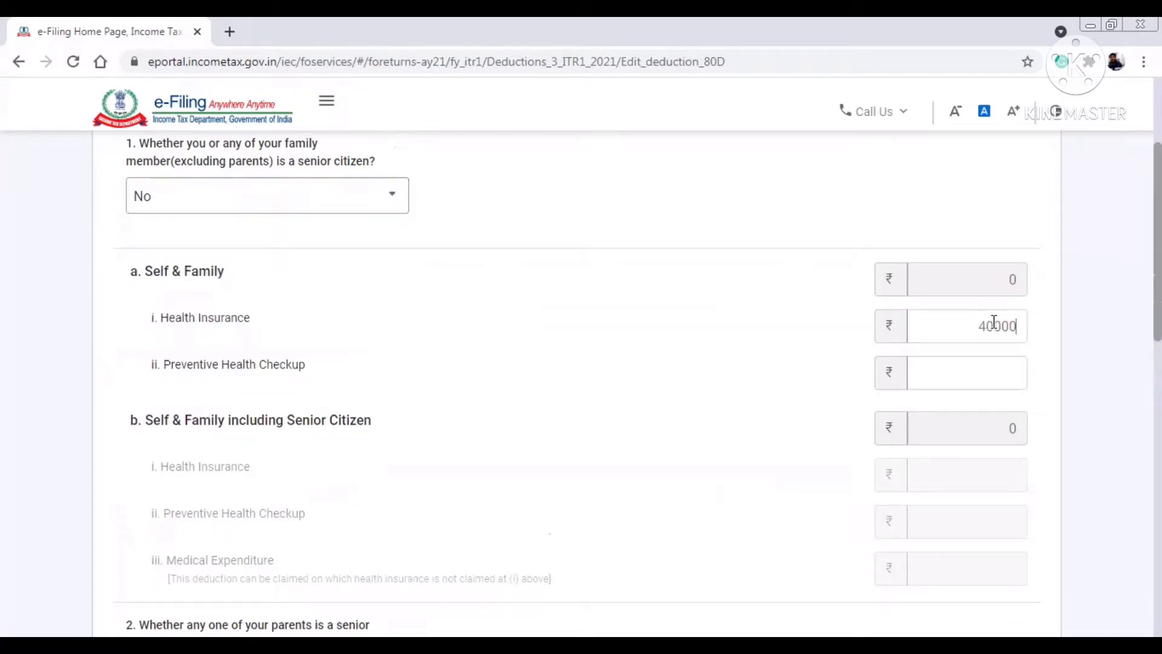
{"action": "left_click", "coordinate": [676, 358]}
{"action": "left_click_drag", "start_coordinate": [967, 325], "coordinate": [1060, 334]}
- Enter ₹5,000 preventive health checkup and save the 80D details
{"action": "left_click", "coordinate": [1000, 374]}
{"action": "left_click", "coordinate": [669, 380]}
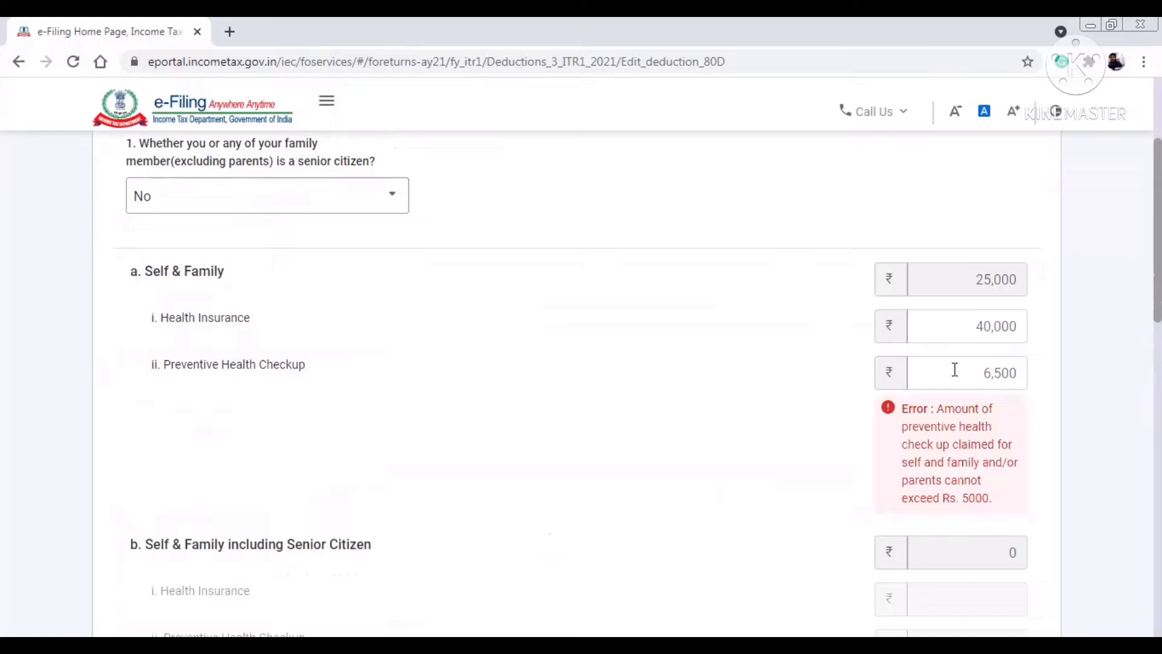
{"action": "left_click_drag", "start_coordinate": [955, 369], "coordinate": [1067, 371]}
{"action": "type", "text": "0"}
{"action": "key", "text": "BackSpace"}
{"action": "type", "text": "5000"}
{"action": "left_click", "coordinate": [562, 447]}
{"action": "scroll", "coordinate": [581, 381], "scroll_direction": "down", "scroll_amount": 9}
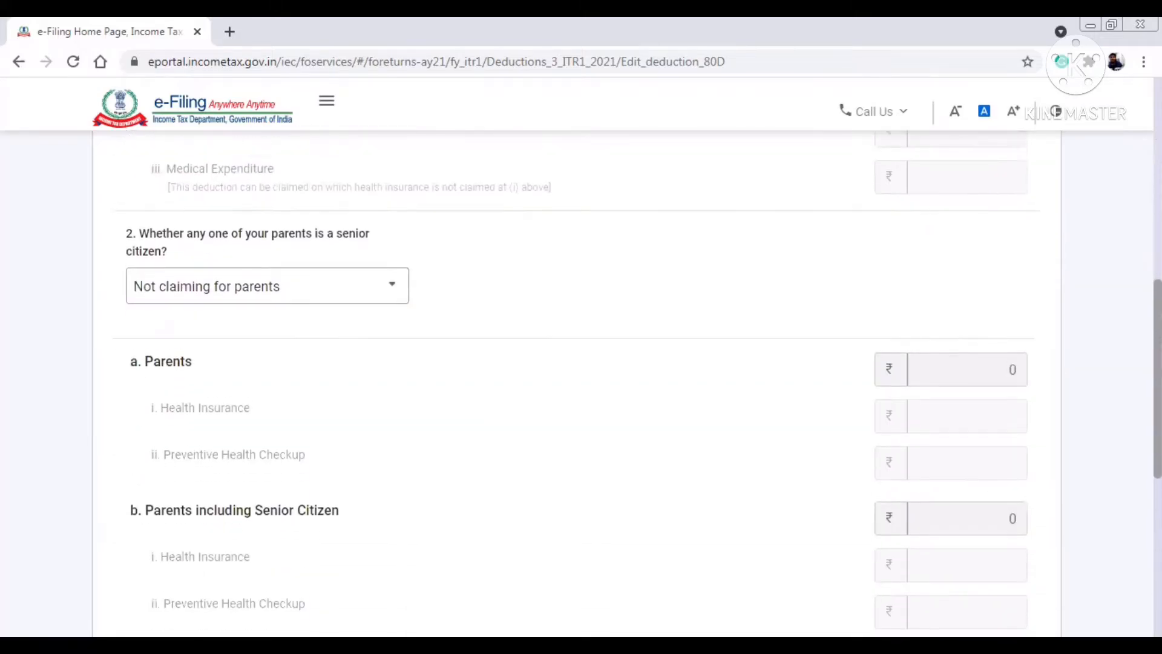
{"action": "scroll", "coordinate": [581, 382], "scroll_direction": "down", "scroll_amount": 3}
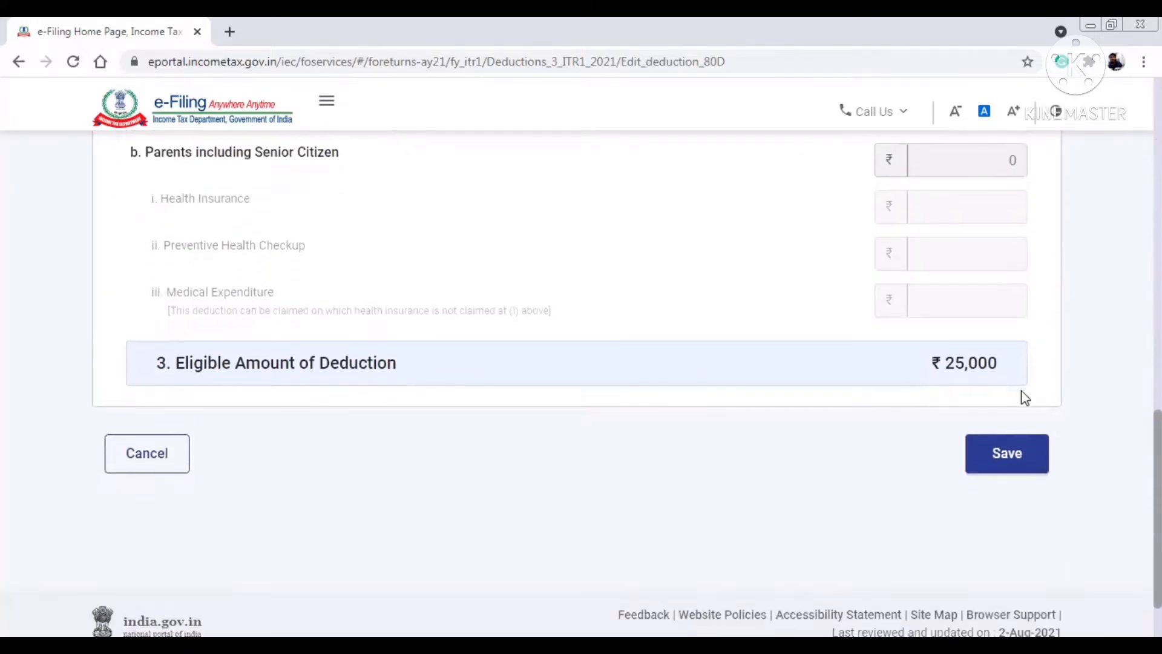
{"action": "left_click", "coordinate": [1004, 451]}
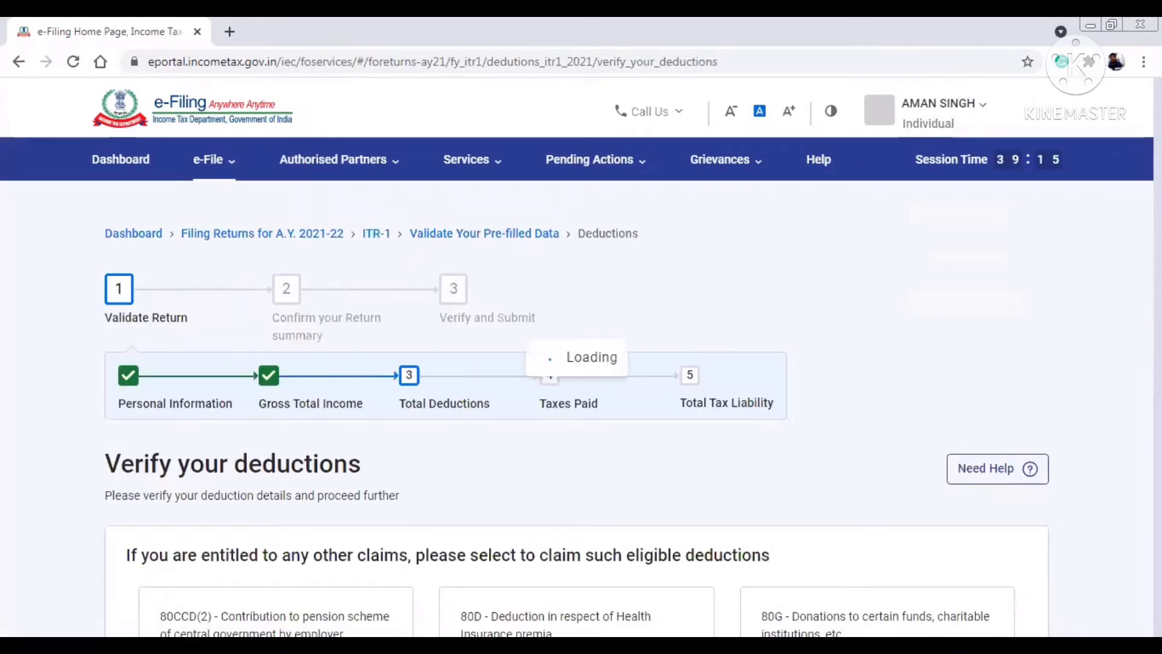
- Start adding an 80G donations deduction from the other eligible deductions
{"action": "scroll", "coordinate": [576, 381], "scroll_direction": "down", "scroll_amount": 17}
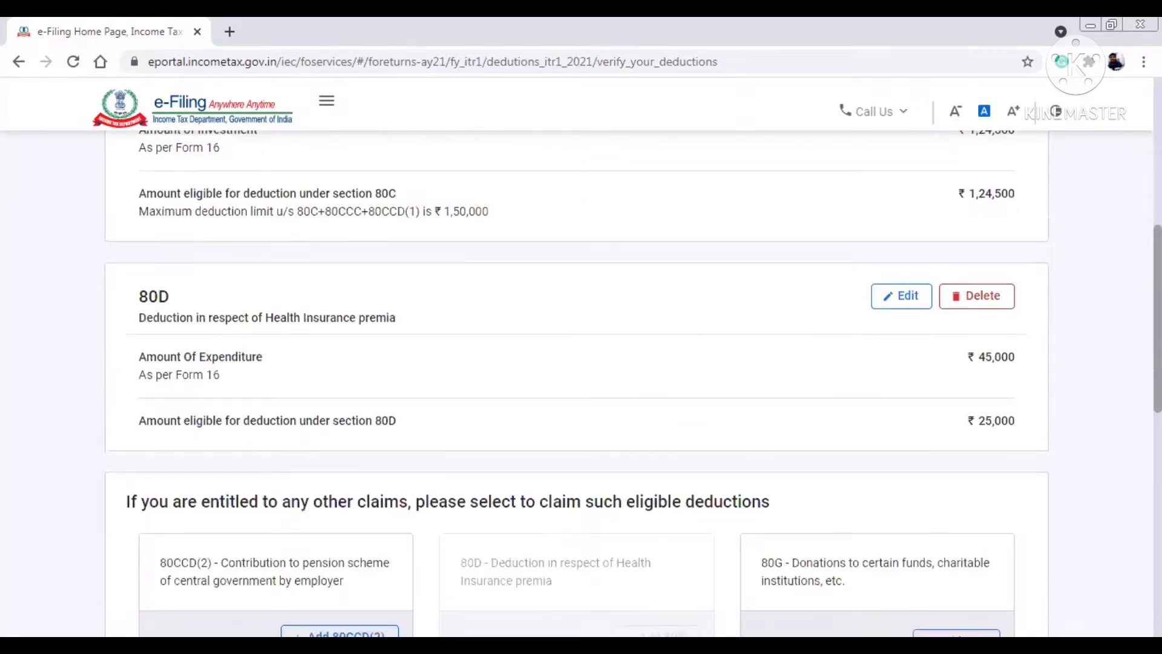
{"action": "scroll", "coordinate": [576, 363], "scroll_direction": "up", "scroll_amount": 4}
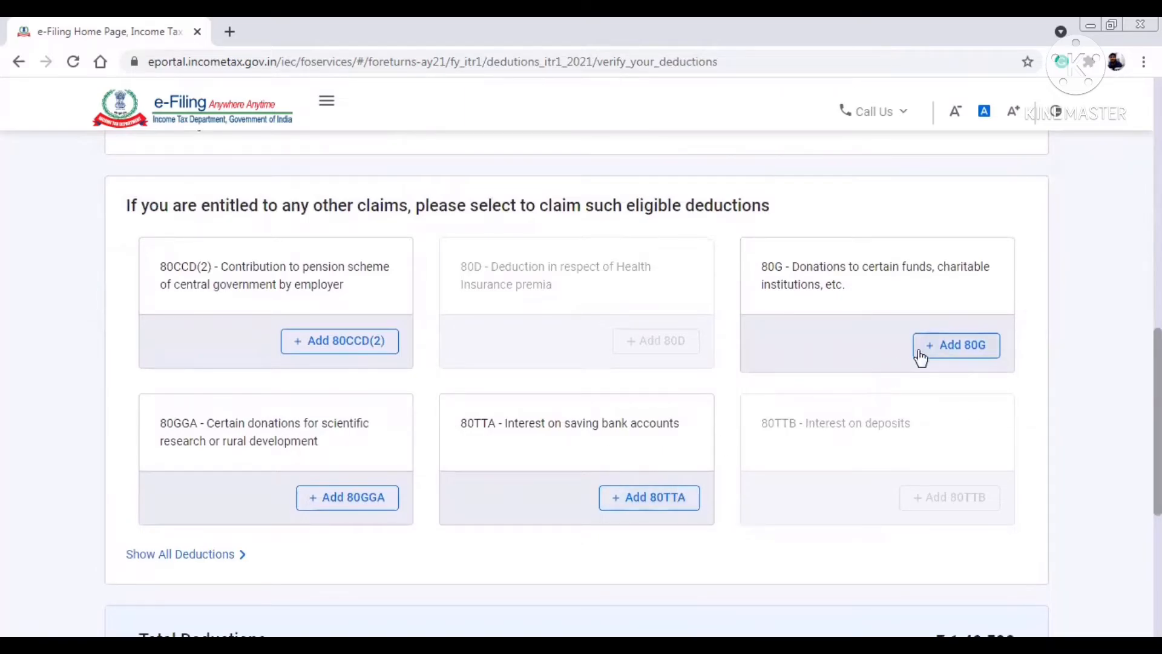
{"action": "left_click", "coordinate": [954, 342]}
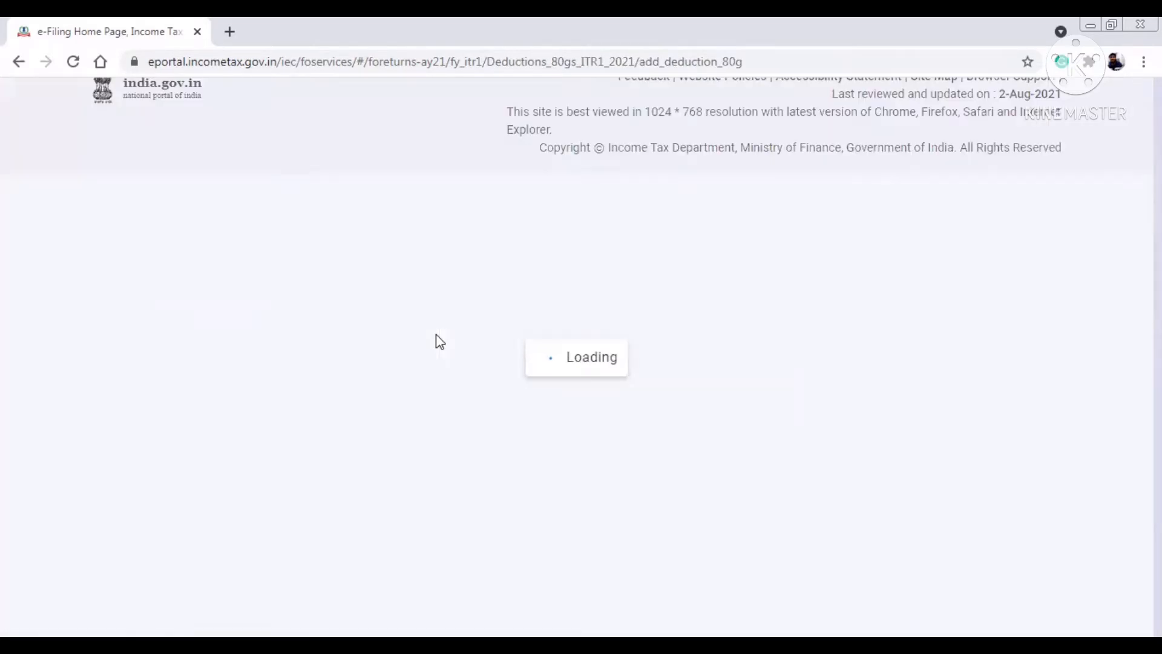
- Pick the 100%-deduction donation type, then discard it and leave 80G at ₹0
{"action": "left_click", "coordinate": [286, 431]}
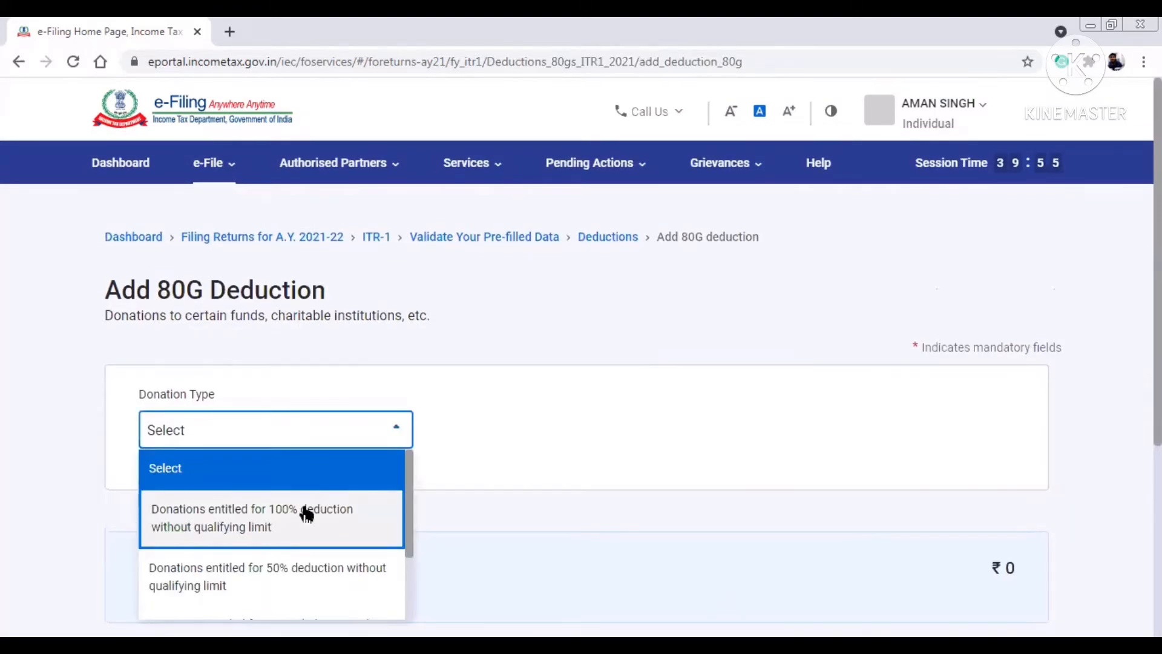
{"action": "left_click", "coordinate": [306, 513]}
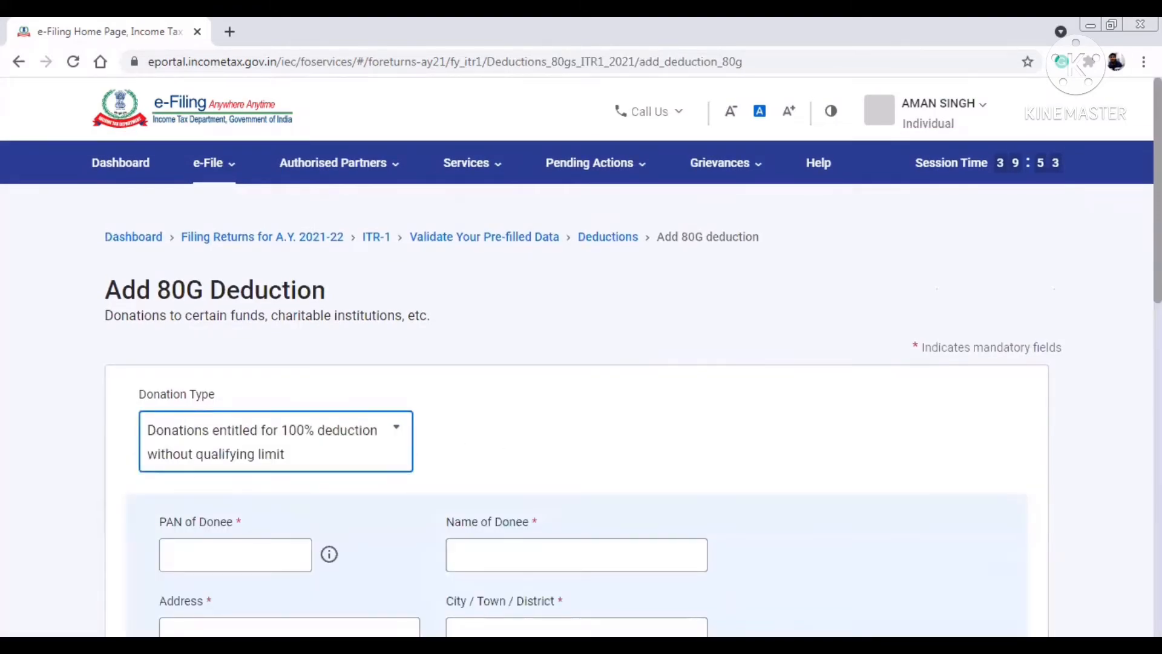
{"action": "scroll", "coordinate": [581, 364], "scroll_direction": "down", "scroll_amount": 4}
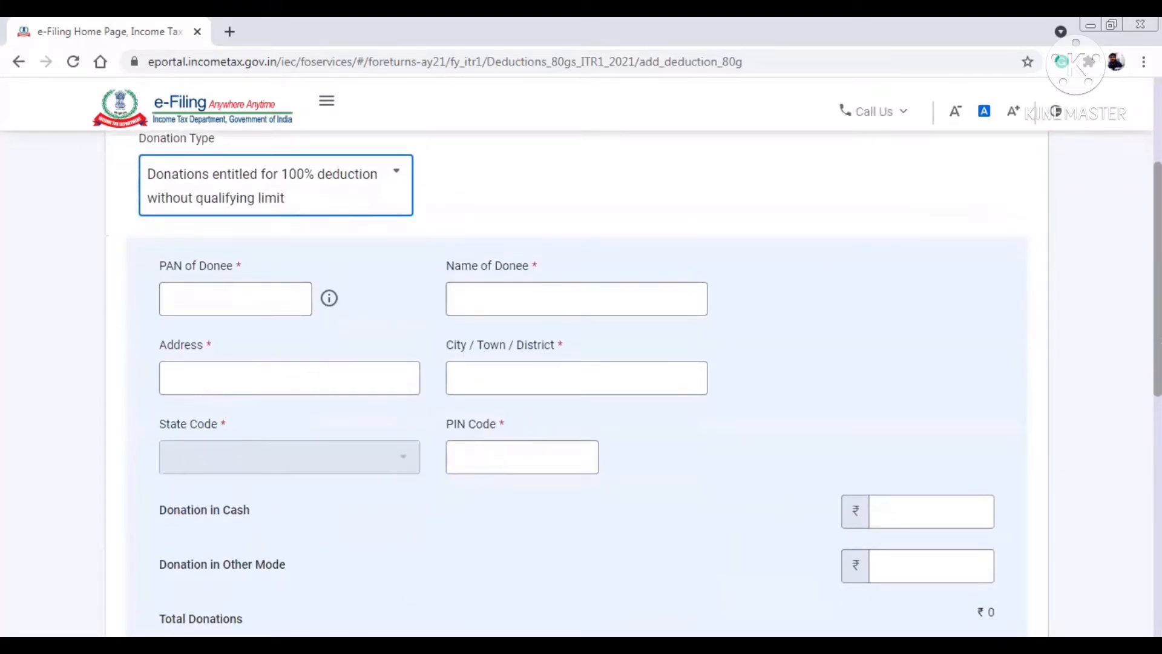
{"action": "scroll", "coordinate": [388, 397], "scroll_direction": "down", "scroll_amount": 6}
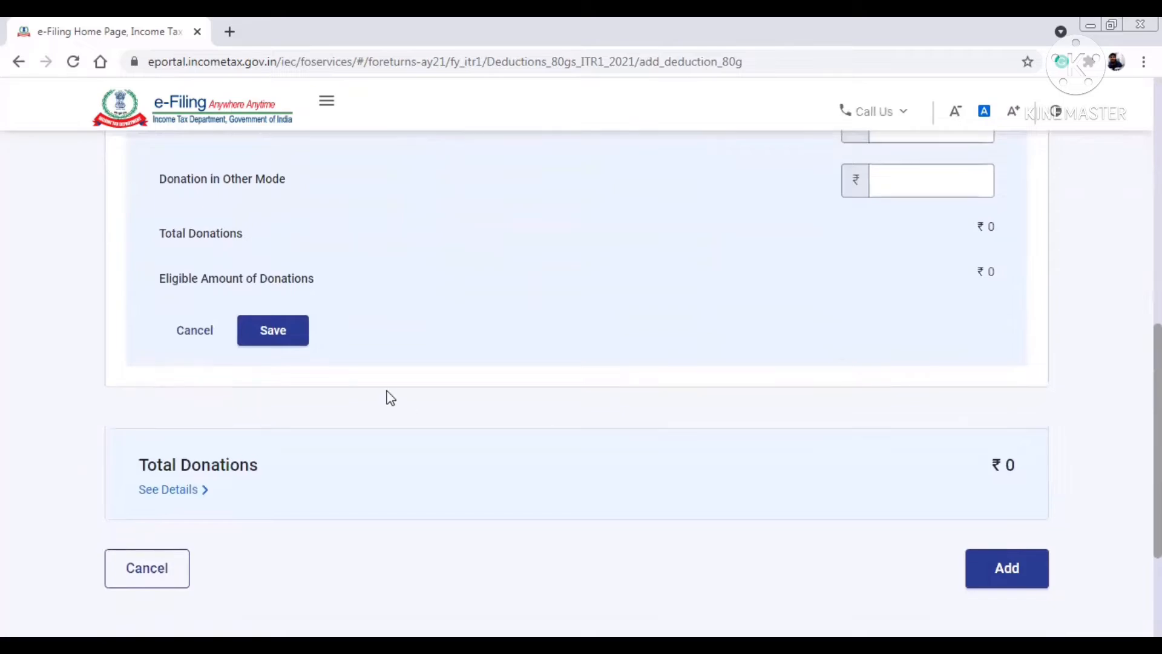
{"action": "left_click", "coordinate": [177, 343]}
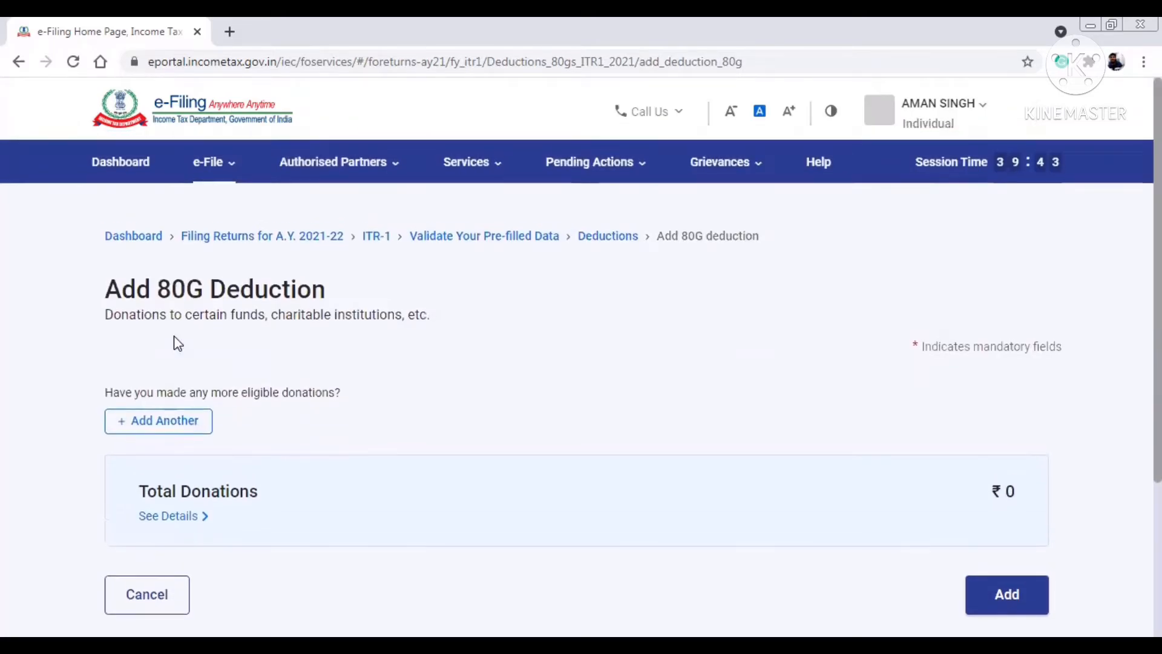
{"action": "scroll", "coordinate": [205, 448], "scroll_direction": "down", "scroll_amount": 3}
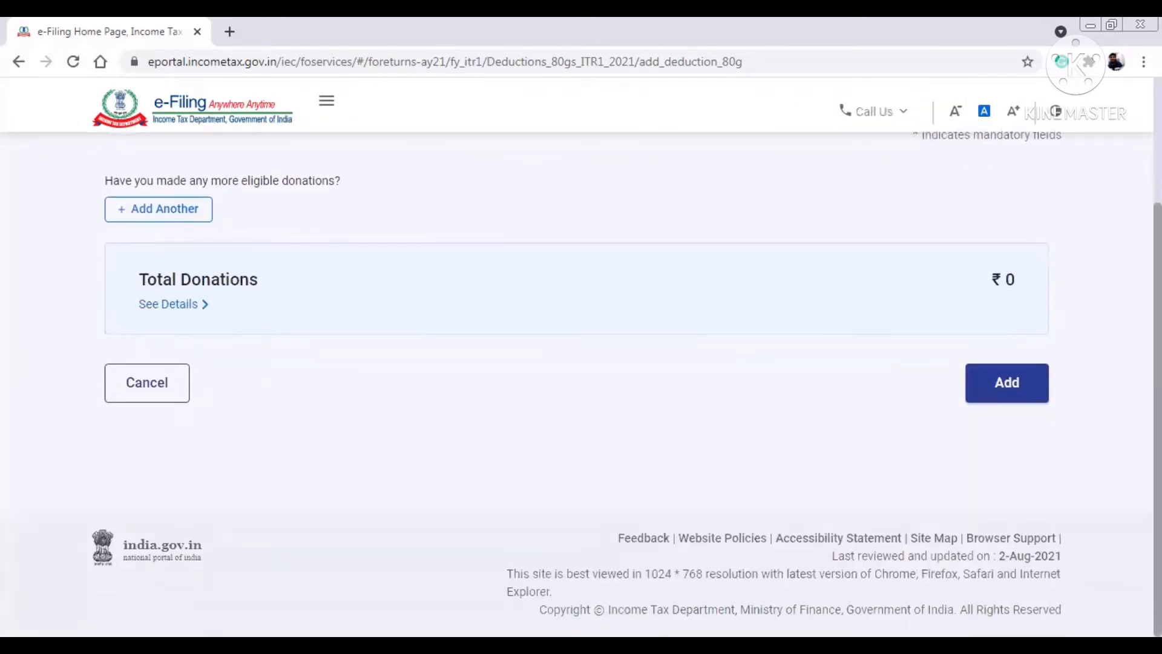
{"action": "left_click", "coordinate": [127, 380]}
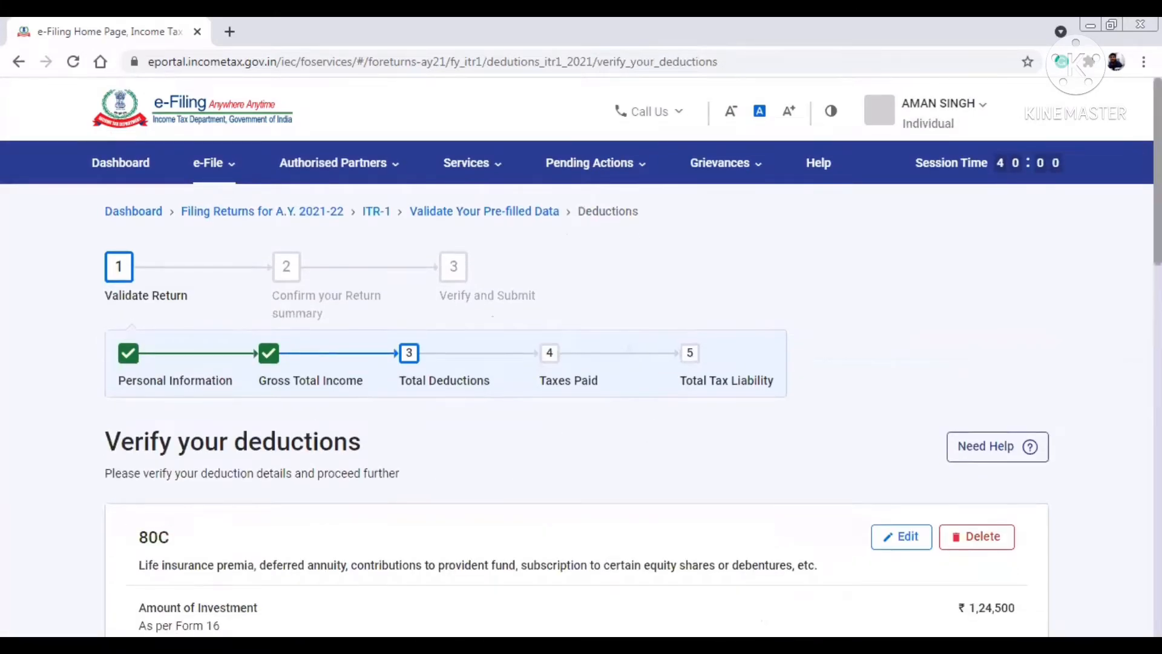
- Open the 80TTA savings bank interest deduction form
{"action": "scroll", "coordinate": [576, 388], "scroll_direction": "down", "scroll_amount": 5}
{"action": "scroll", "coordinate": [576, 388], "scroll_direction": "down", "scroll_amount": 5}
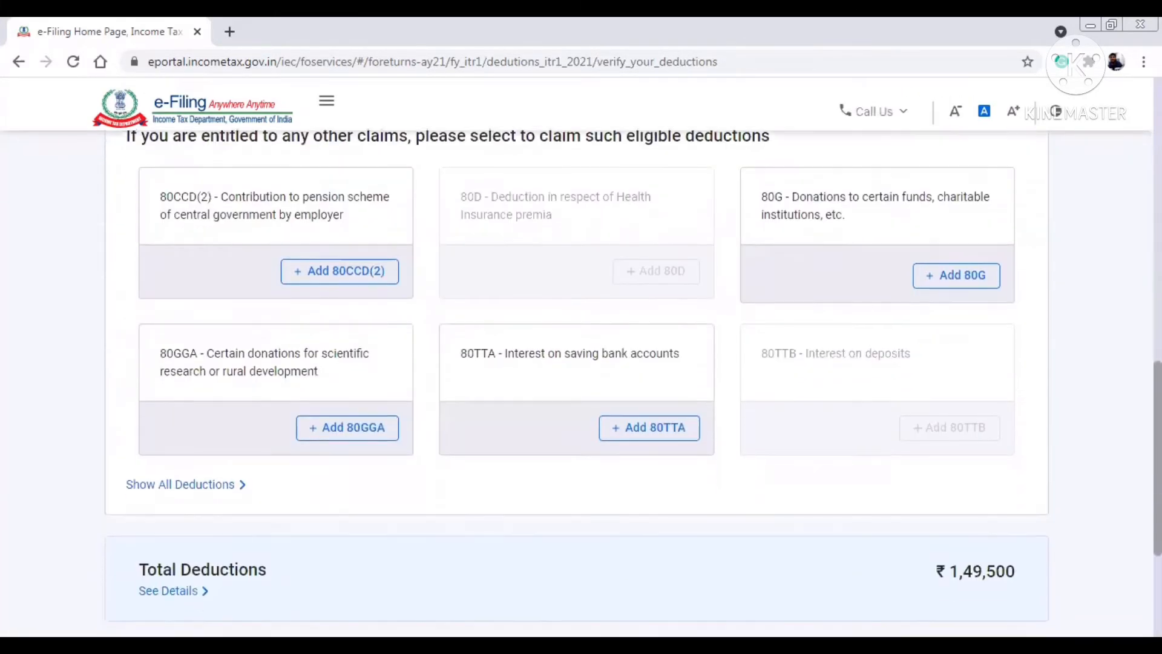
{"action": "scroll", "coordinate": [888, 394], "scroll_direction": "down", "scroll_amount": 1}
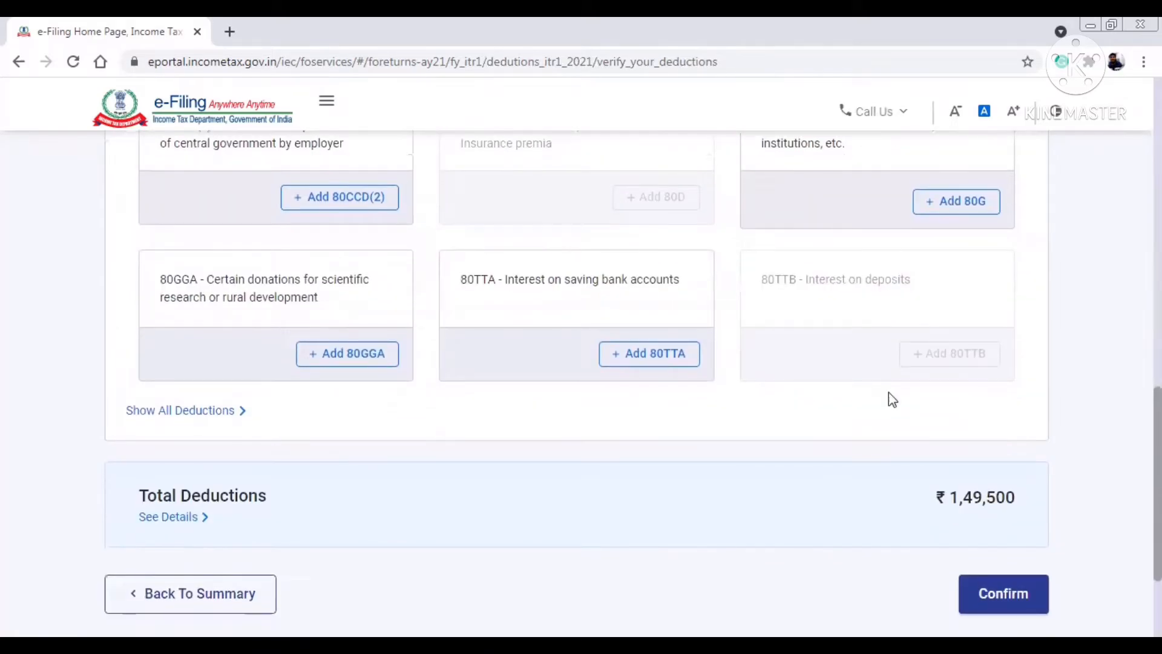
{"action": "left_click", "coordinate": [643, 356]}
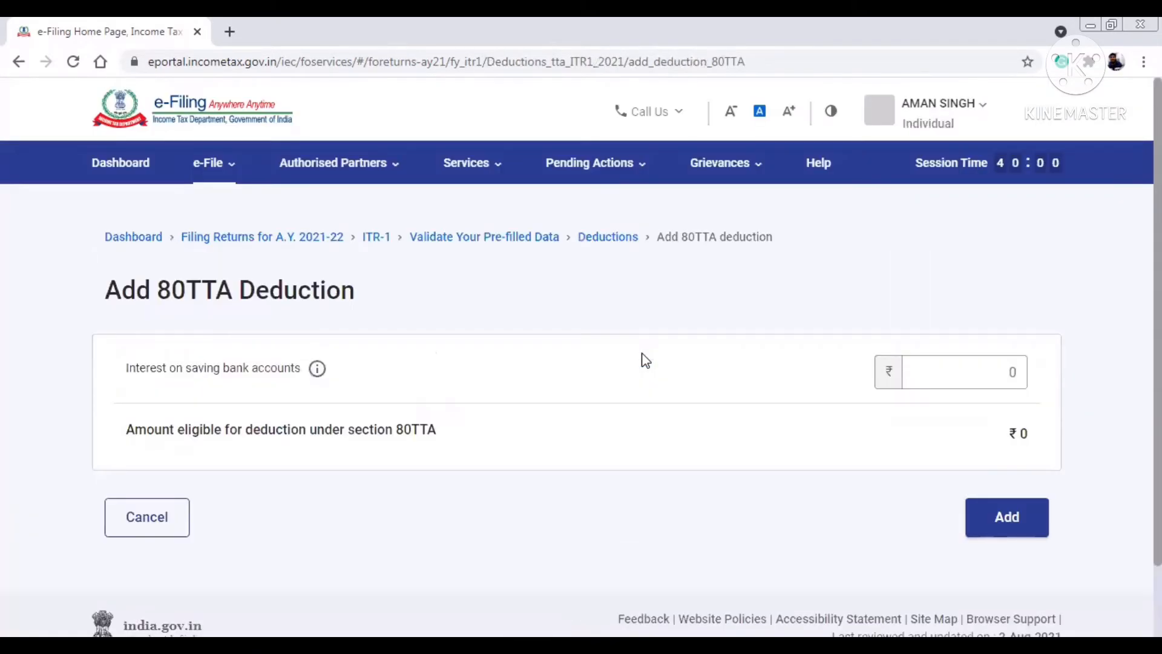
- Enter ₹709 as interest on savings bank accounts and apply it
{"action": "left_click", "coordinate": [948, 370]}
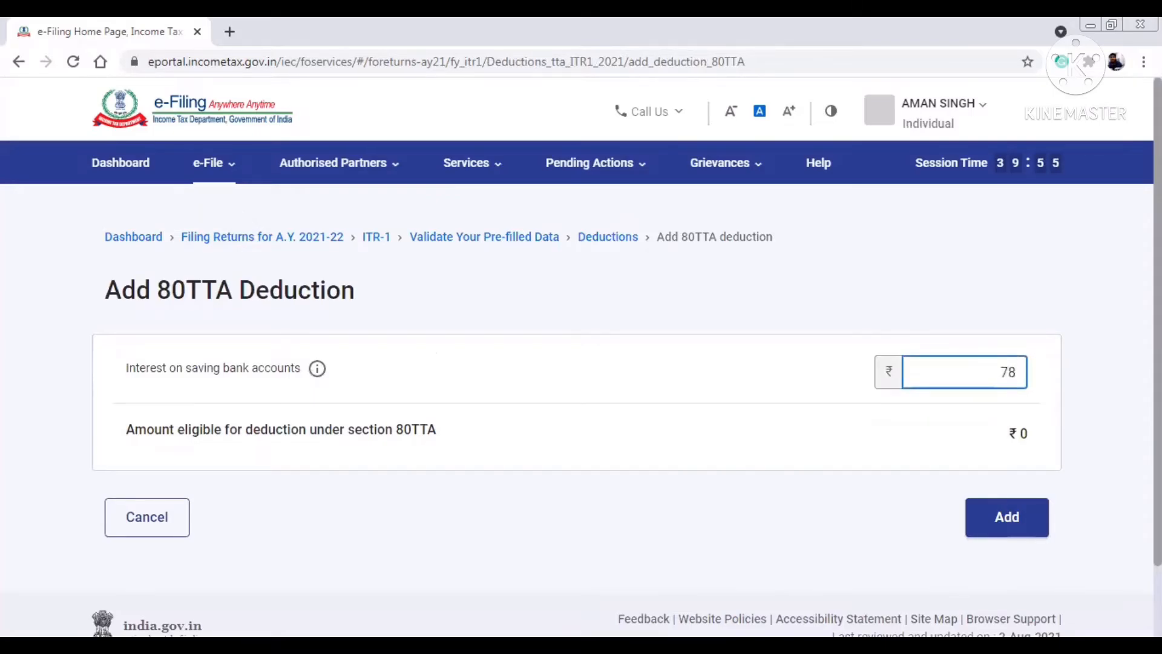
{"action": "type", "text": "709"}
{"action": "left_click", "coordinate": [1019, 506]}
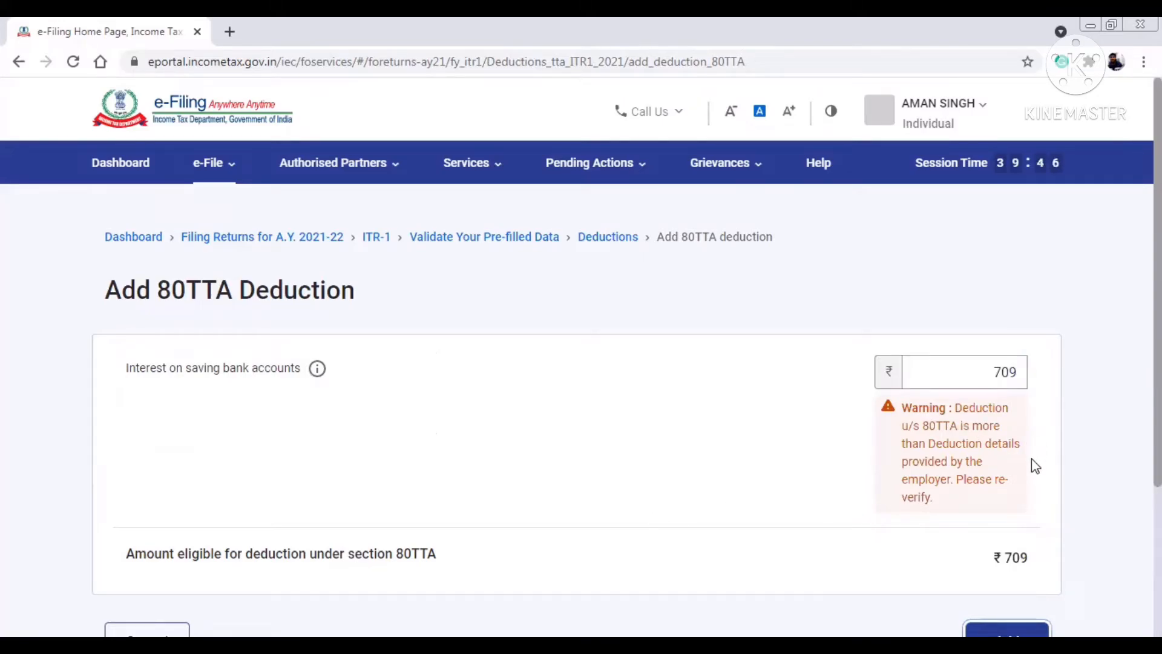
- Try 740 and 600 as the interest amount, then re-enter 709
{"action": "left_click", "coordinate": [985, 378]}
{"action": "scroll", "coordinate": [999, 375], "scroll_direction": "down", "scroll_amount": 2}
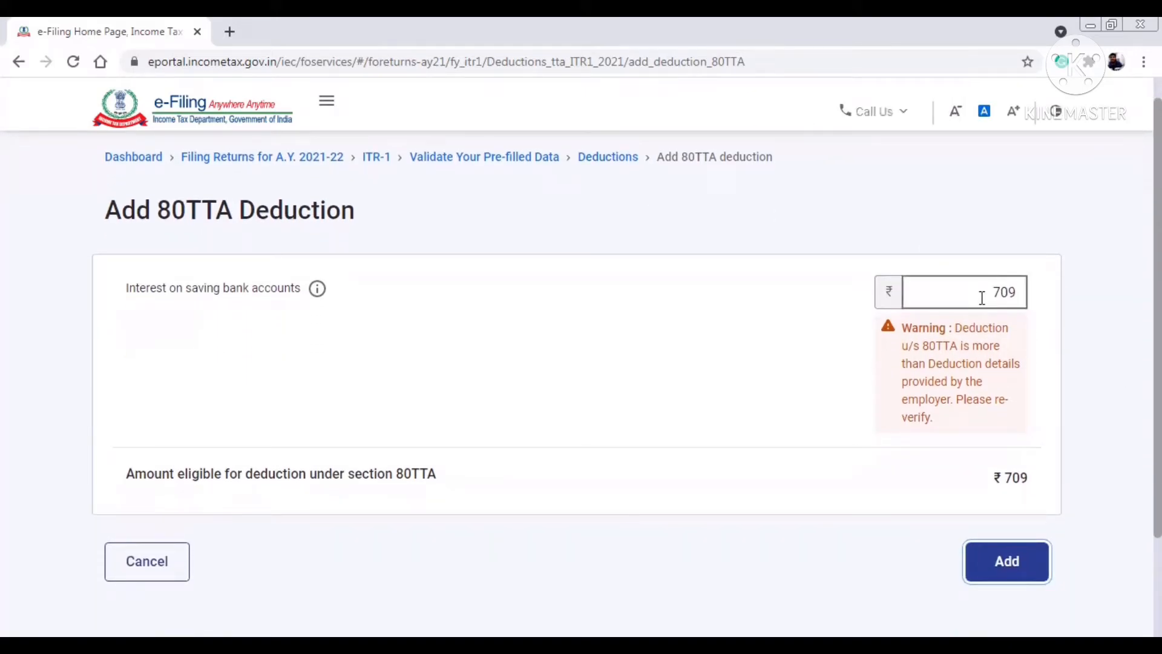
{"action": "left_click_drag", "start_coordinate": [981, 297], "coordinate": [1067, 295]}
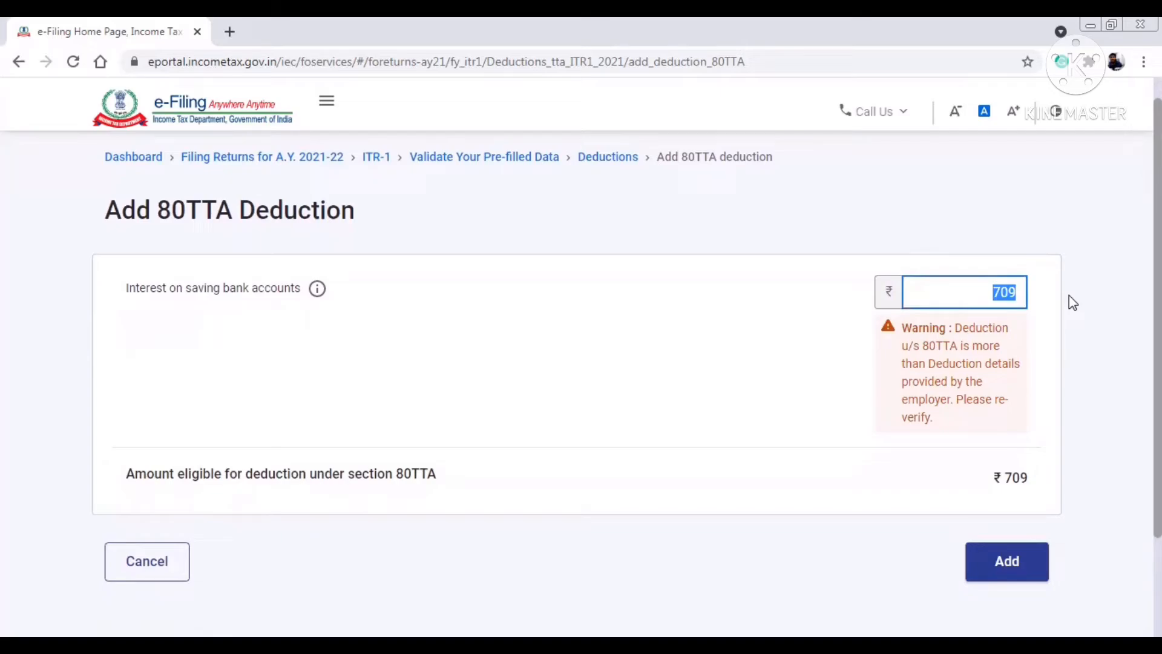
{"action": "type", "text": "740"}
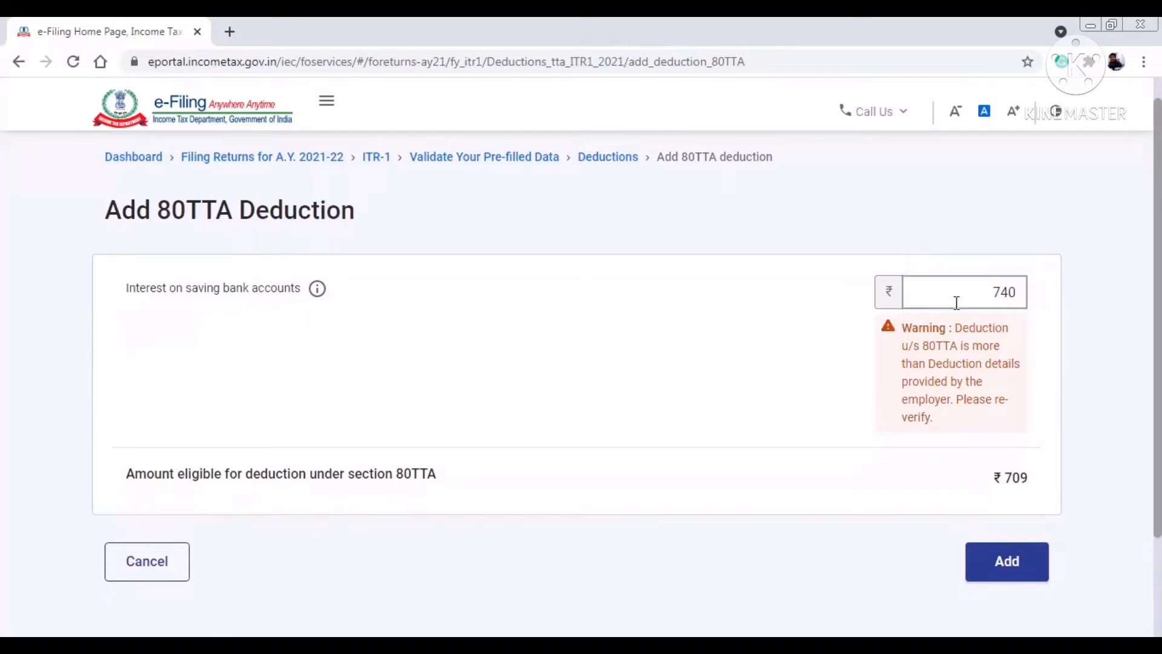
{"action": "left_click_drag", "start_coordinate": [914, 292], "coordinate": [1026, 291]}
{"action": "type", "text": "600"}
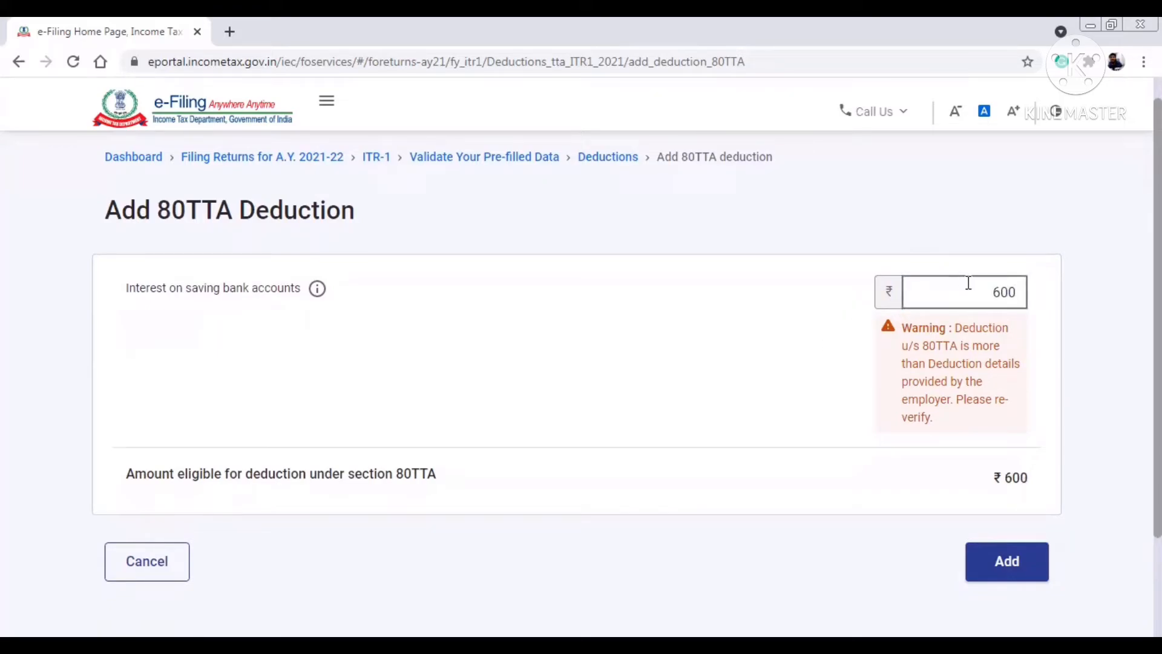
{"action": "left_click_drag", "start_coordinate": [915, 290], "coordinate": [1026, 291]}
{"action": "type", "text": "7"}
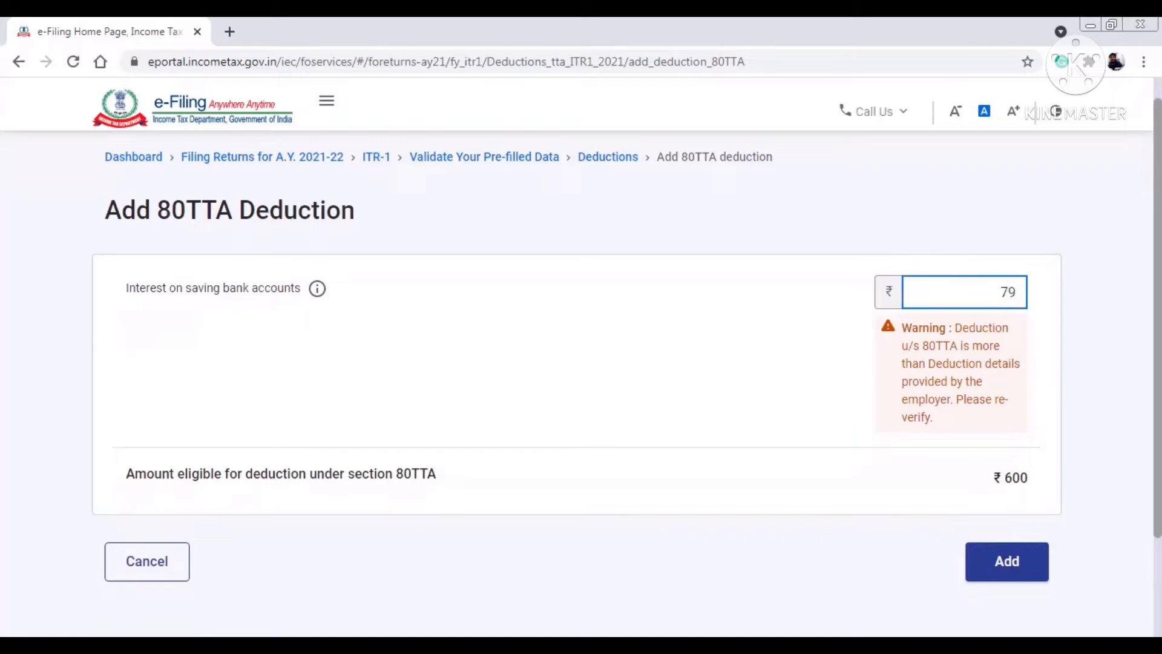
{"action": "type", "text": "09"}
- Add the ₹709 80TTA deduction, bringing total deductions to ₹1,50,209
{"action": "left_click", "coordinate": [1015, 569]}
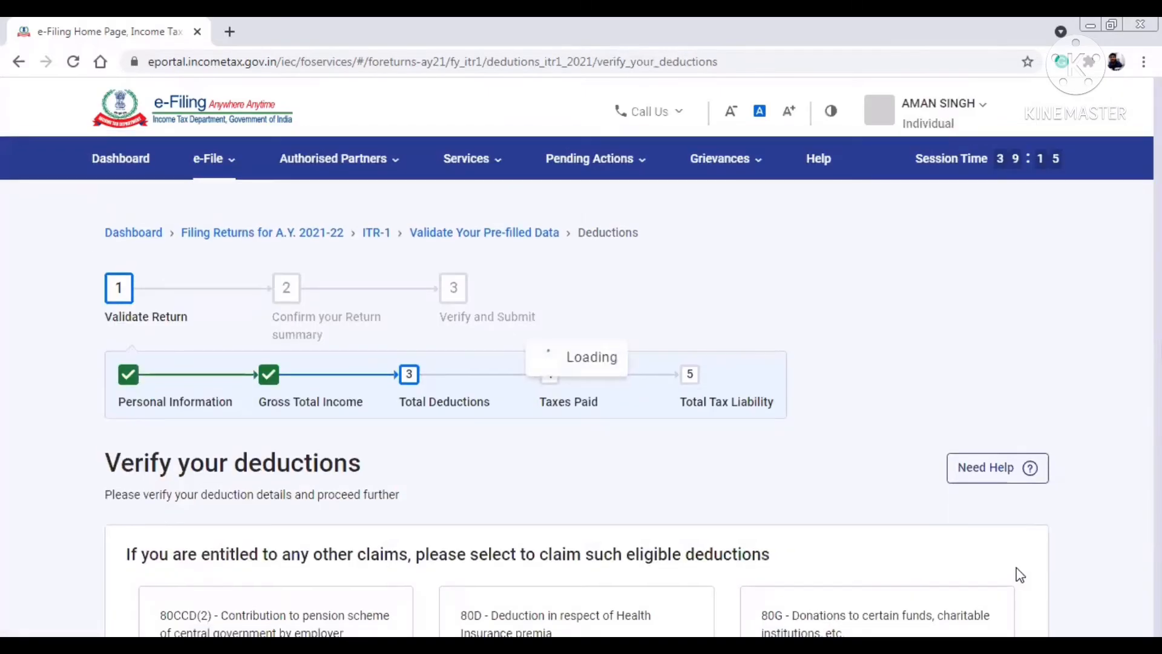
{"action": "scroll", "coordinate": [863, 472], "scroll_direction": "down", "scroll_amount": 10}
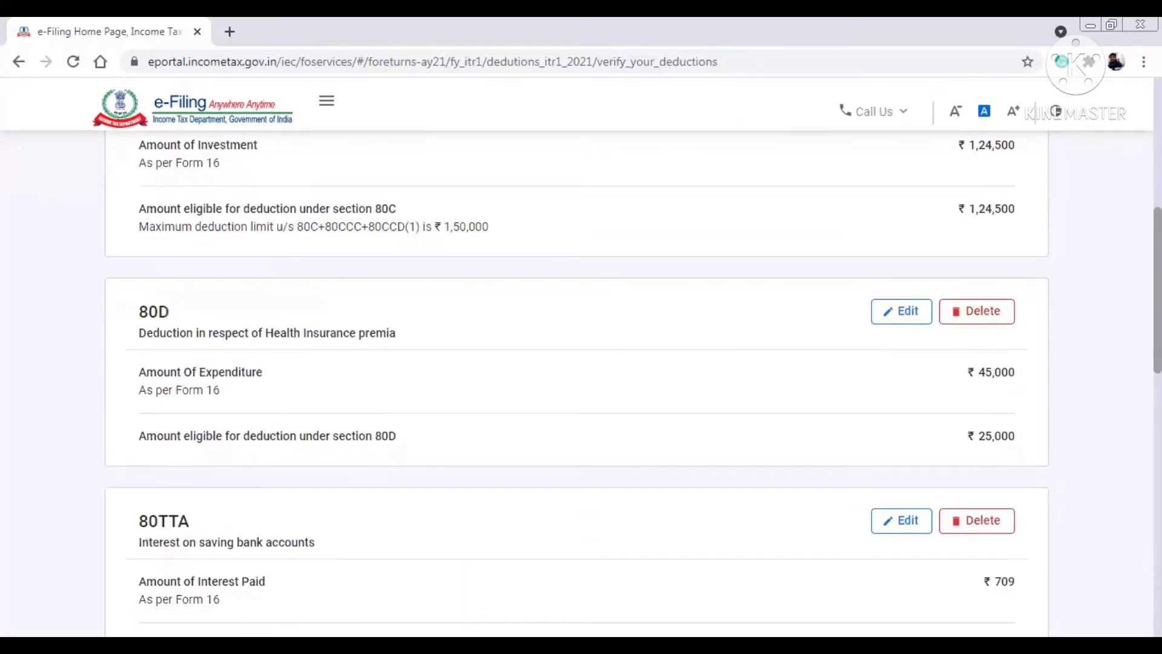
{"action": "scroll", "coordinate": [576, 383], "scroll_direction": "down", "scroll_amount": 5}
{"action": "scroll", "coordinate": [577, 383], "scroll_direction": "up", "scroll_amount": 8}
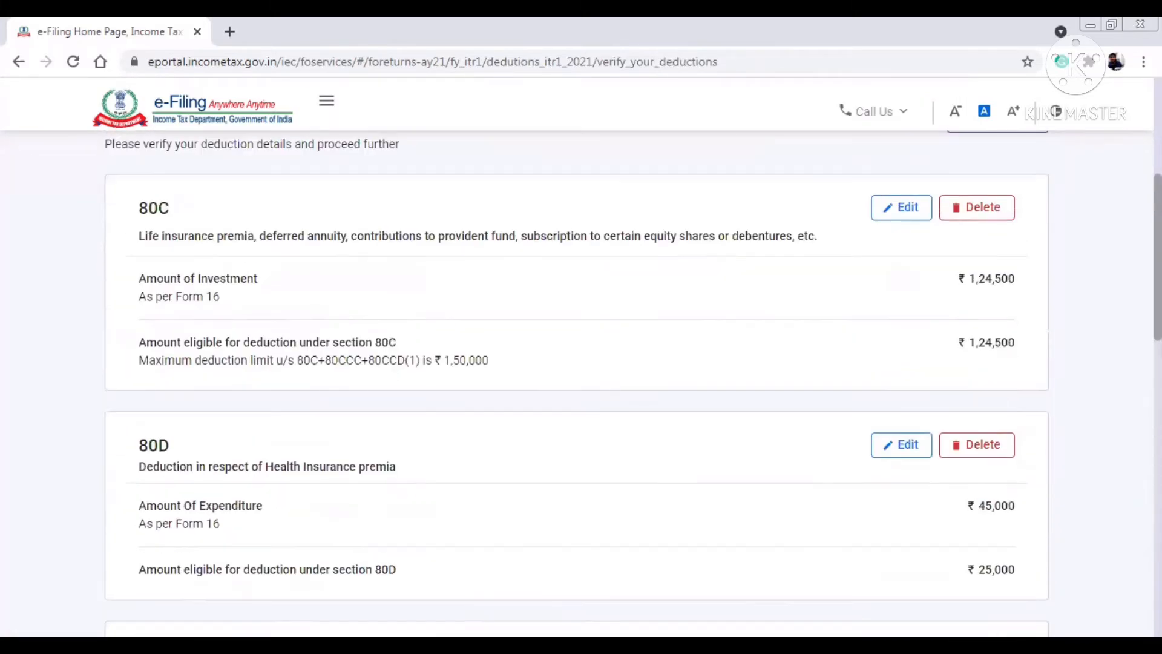
{"action": "scroll", "coordinate": [577, 384], "scroll_direction": "down", "scroll_amount": 10}
{"action": "scroll", "coordinate": [576, 384], "scroll_direction": "down", "scroll_amount": 5}
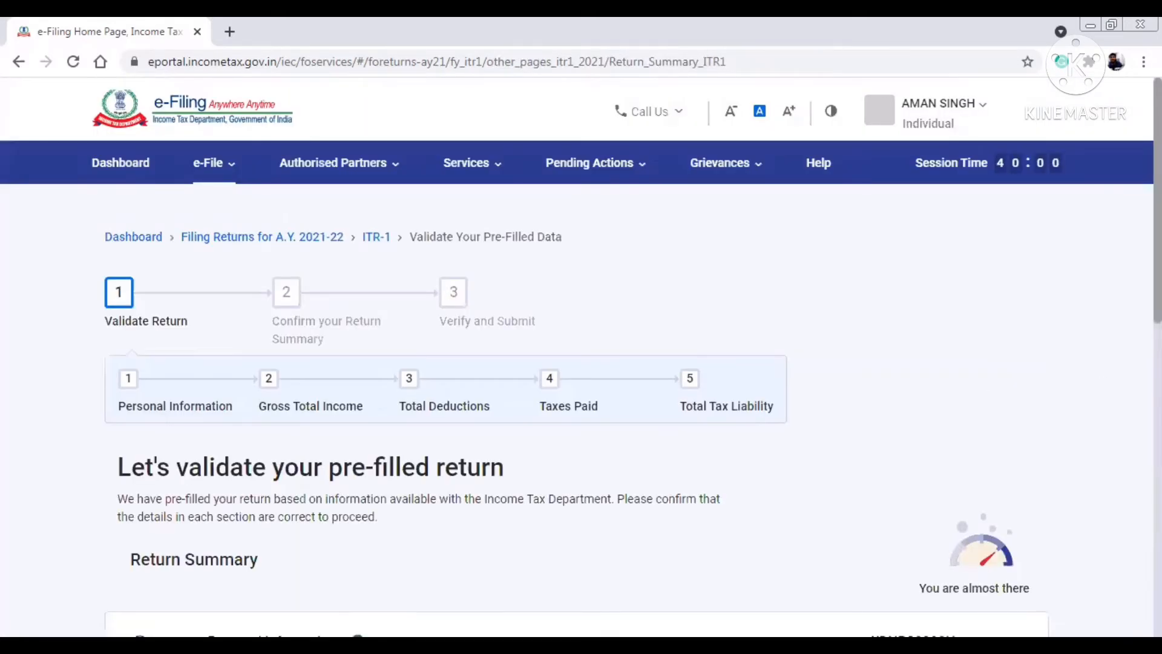
{"action": "scroll", "coordinate": [577, 357], "scroll_direction": "down", "scroll_amount": 8}
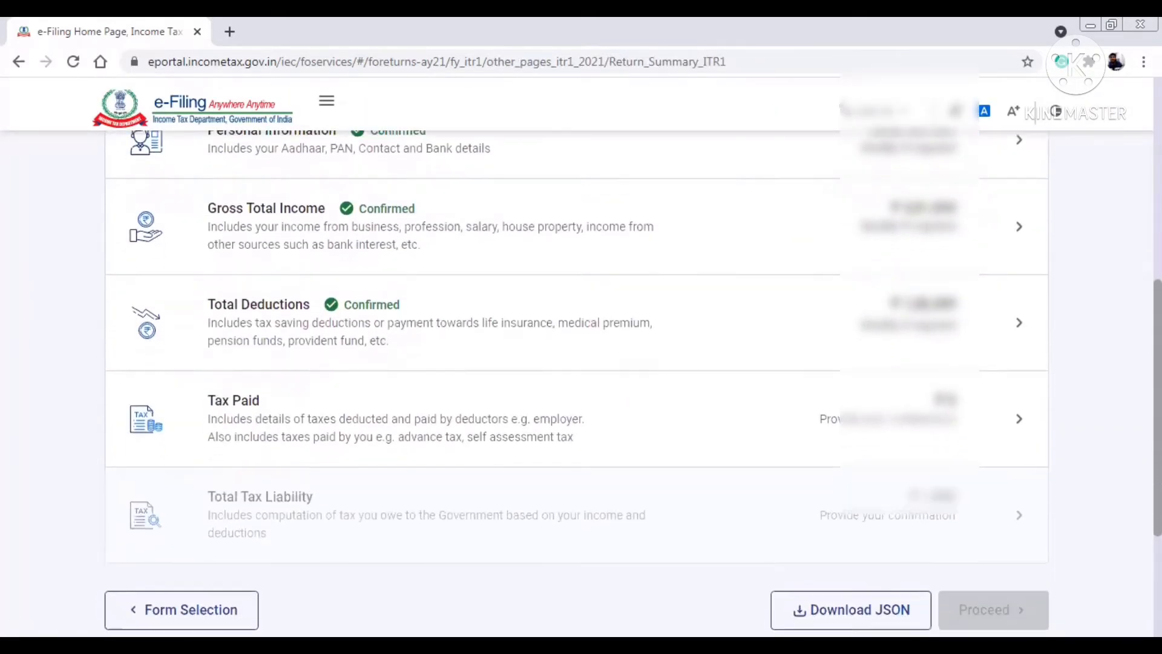
{"action": "scroll", "coordinate": [576, 358], "scroll_direction": "down", "scroll_amount": 1}
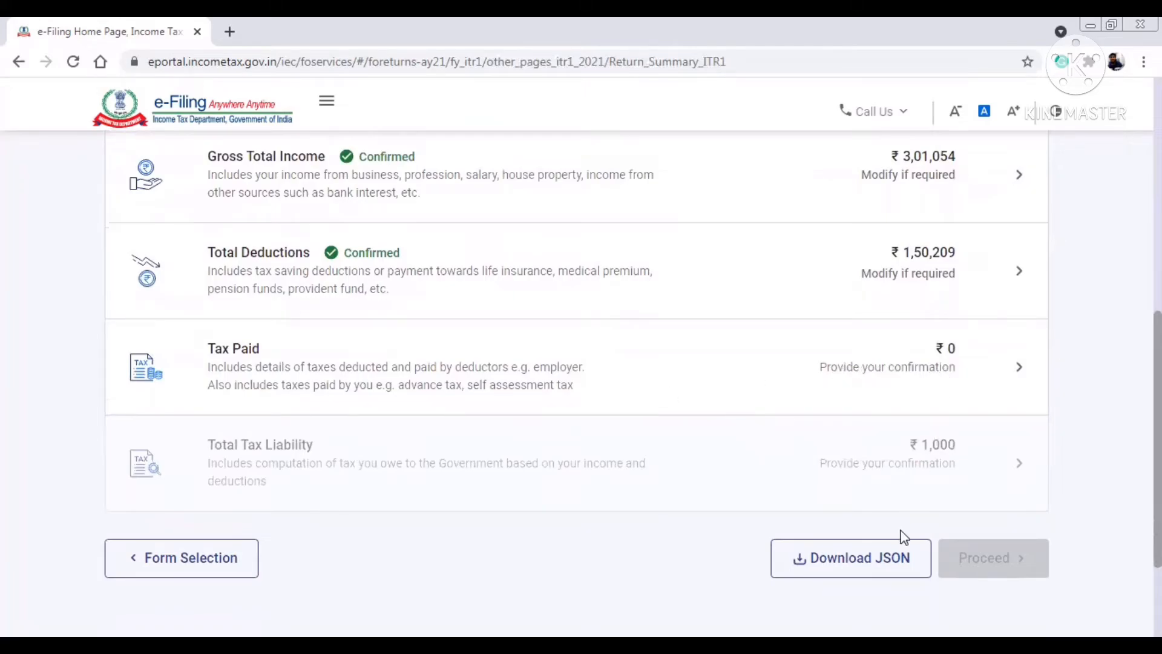
- Review the TDS/TCS and advance tax details and confirm Tax Paid at ₹0
{"action": "left_click", "coordinate": [828, 400]}
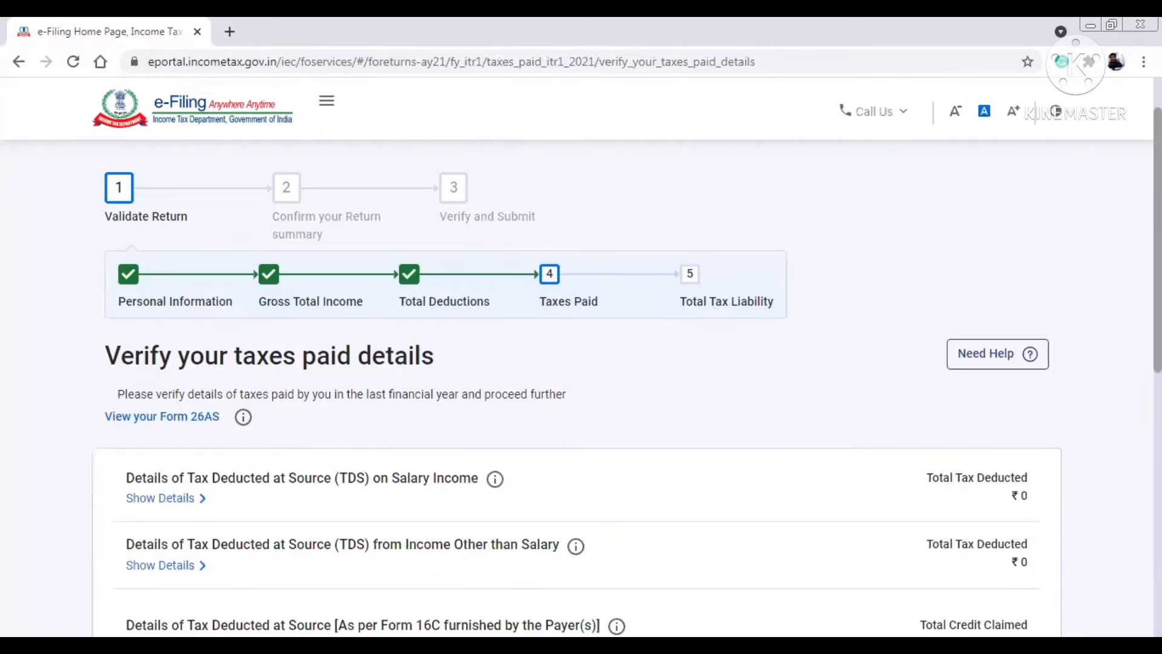
{"action": "scroll", "coordinate": [581, 381], "scroll_direction": "down", "scroll_amount": 4}
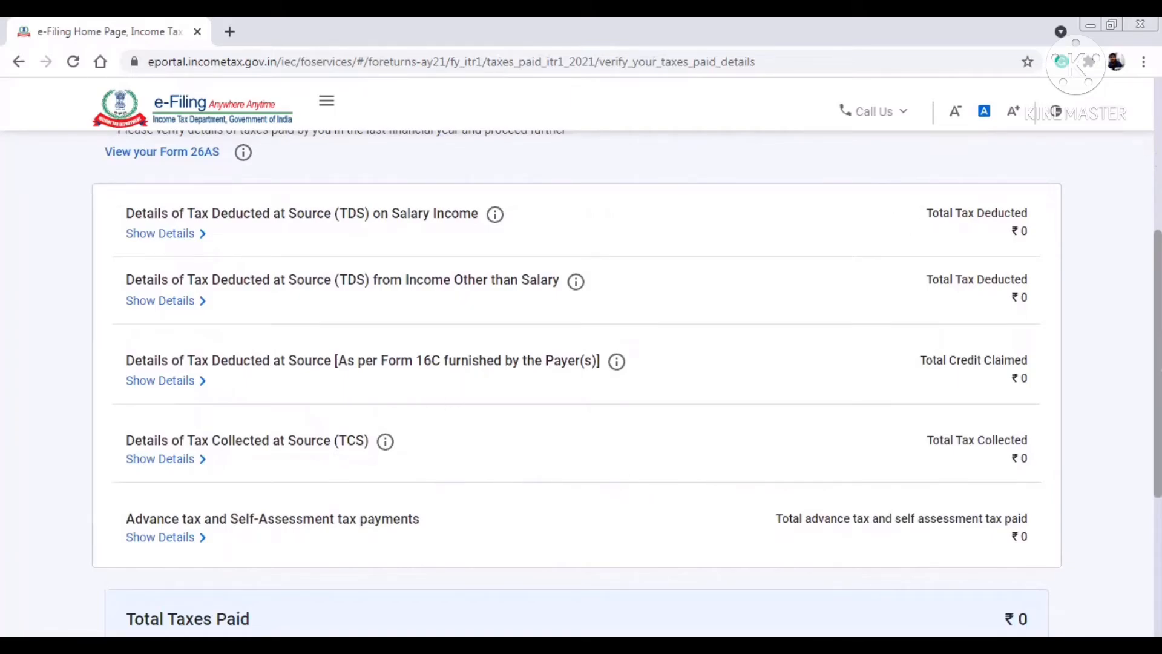
{"action": "scroll", "coordinate": [581, 381], "scroll_direction": "down", "scroll_amount": 4}
{"action": "left_click", "coordinate": [1003, 469]}
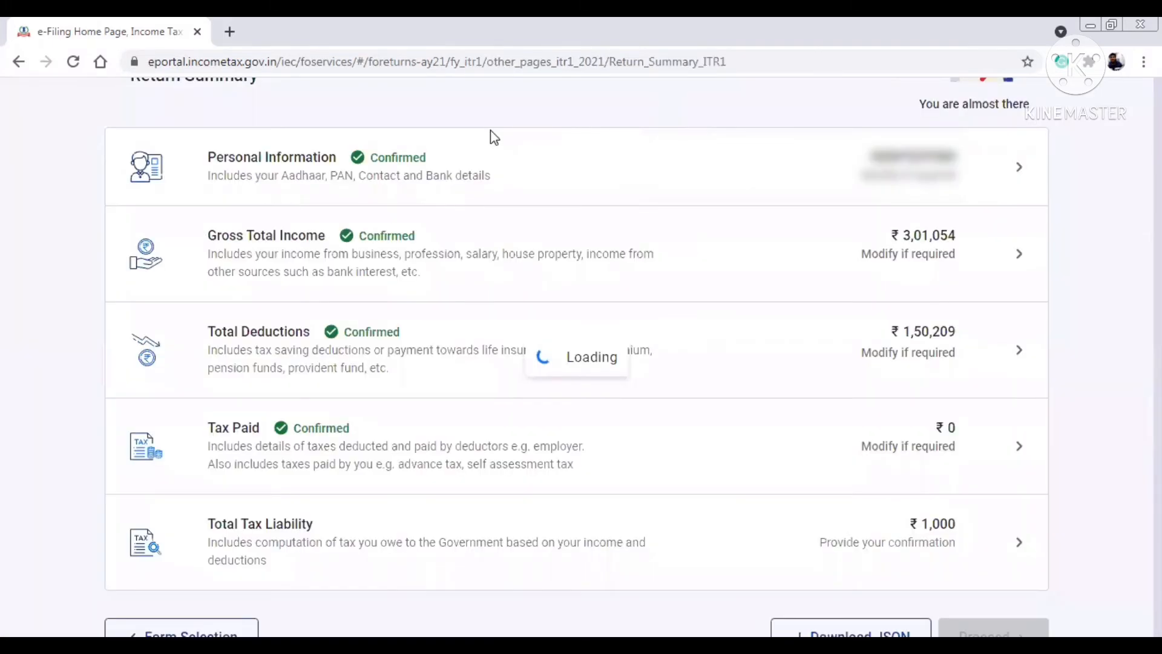
{"action": "scroll", "coordinate": [605, 408], "scroll_direction": "down", "scroll_amount": 3}
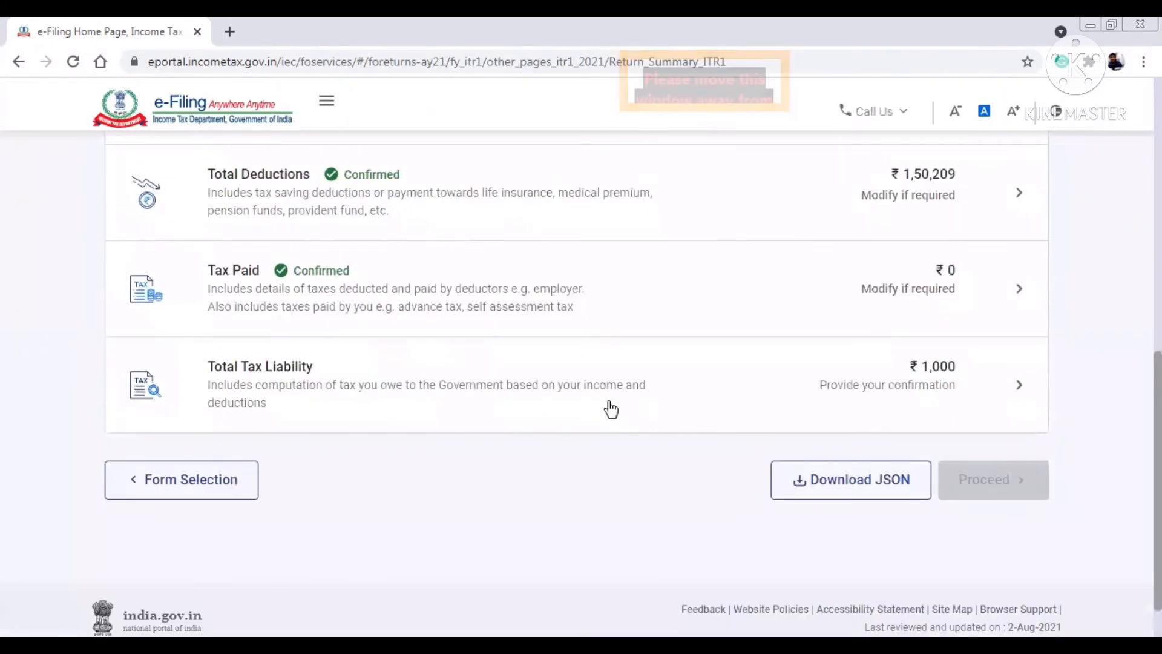
- Open Total Tax Liability and review the ₹1,000 section 234F late filing fee
{"action": "left_click", "coordinate": [609, 402]}
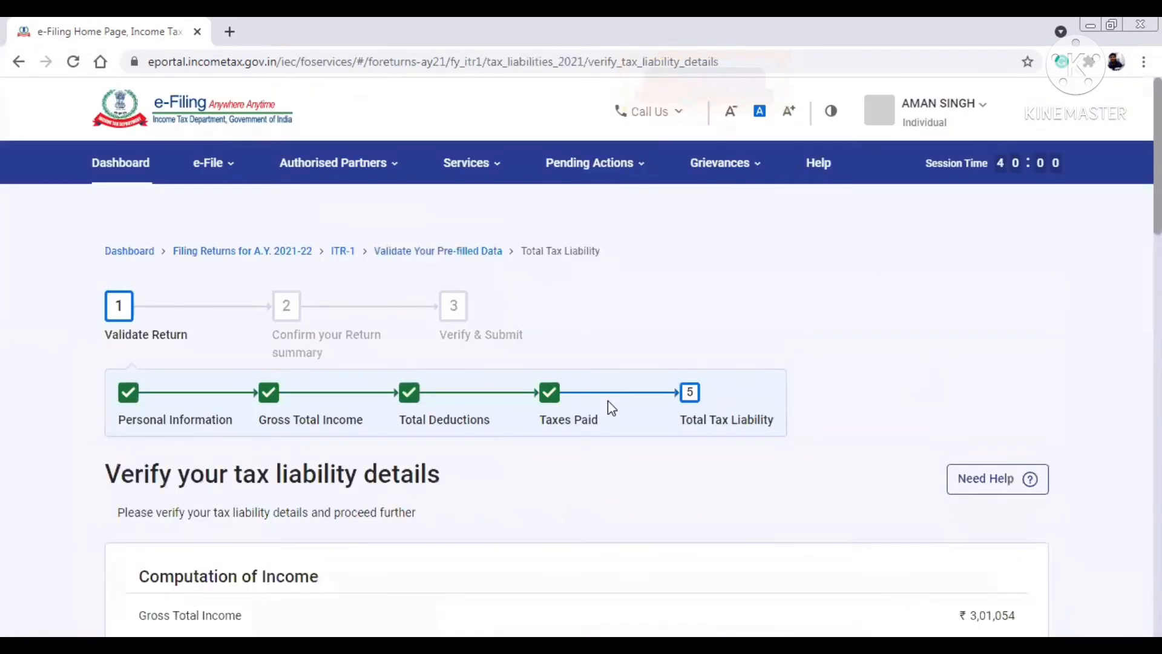
{"action": "left_click_drag", "start_coordinate": [1157, 194], "coordinate": [1157, 199]}
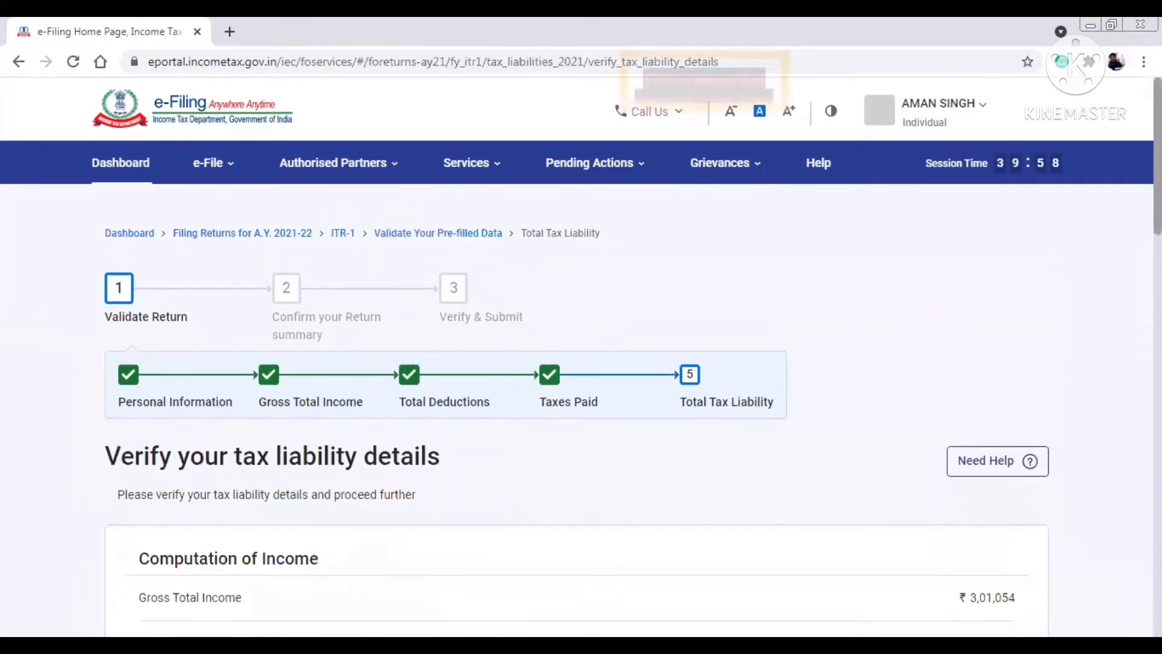
{"action": "scroll", "coordinate": [575, 387], "scroll_direction": "down", "scroll_amount": 10}
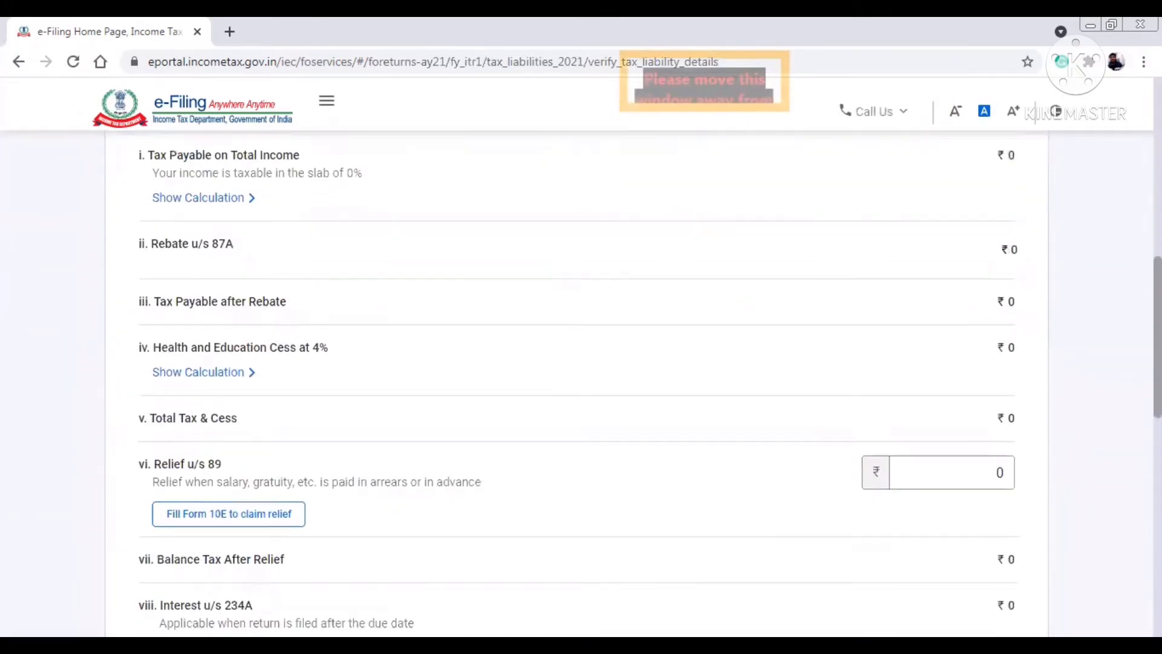
{"action": "scroll", "coordinate": [575, 387], "scroll_direction": "down", "scroll_amount": 6}
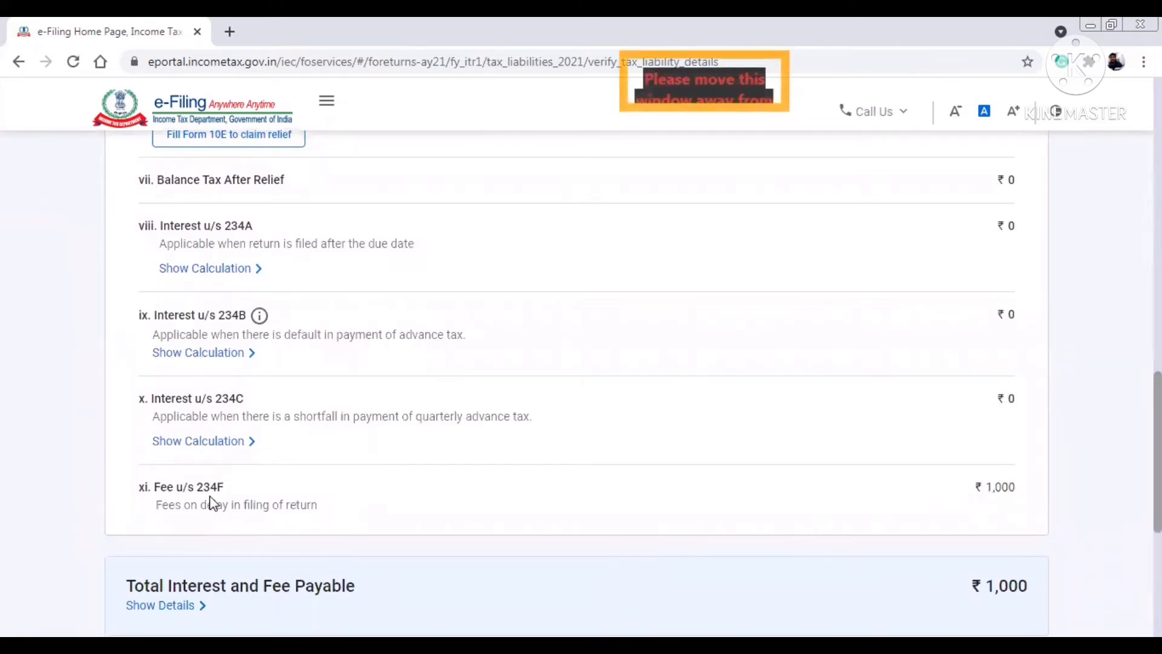
{"action": "left_click_drag", "start_coordinate": [157, 506], "coordinate": [833, 503]}
{"action": "left_click", "coordinate": [833, 503]}
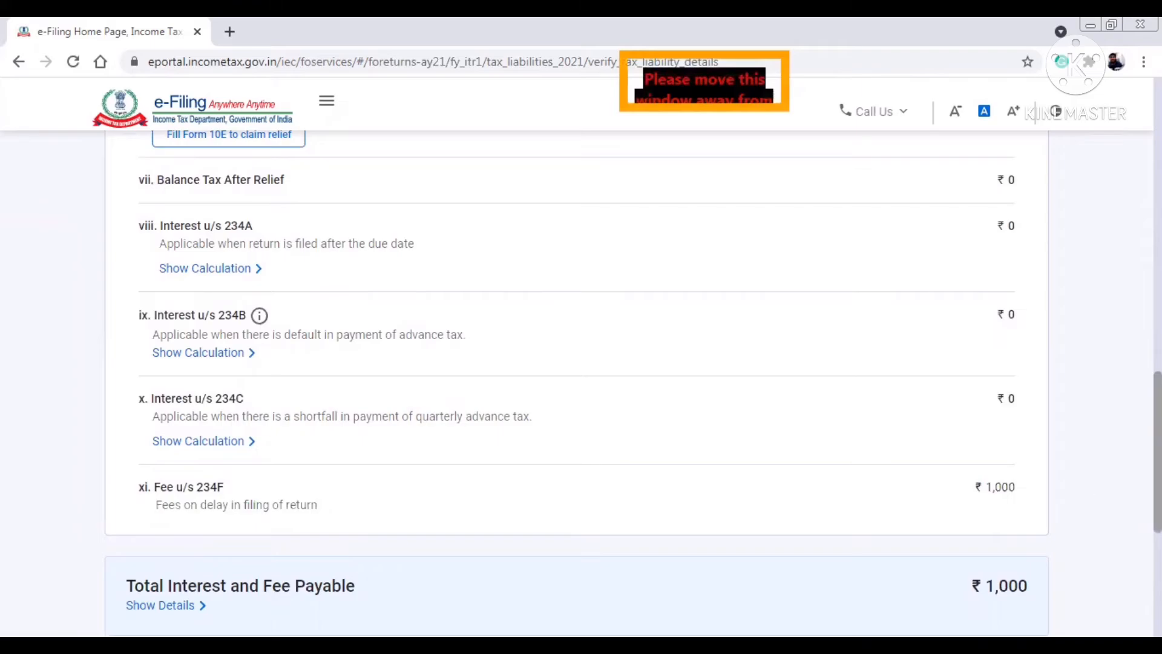
- Scroll through the tax computation and confirm the ₹1,000 liability
{"action": "scroll", "coordinate": [577, 387], "scroll_direction": "down", "scroll_amount": 3}
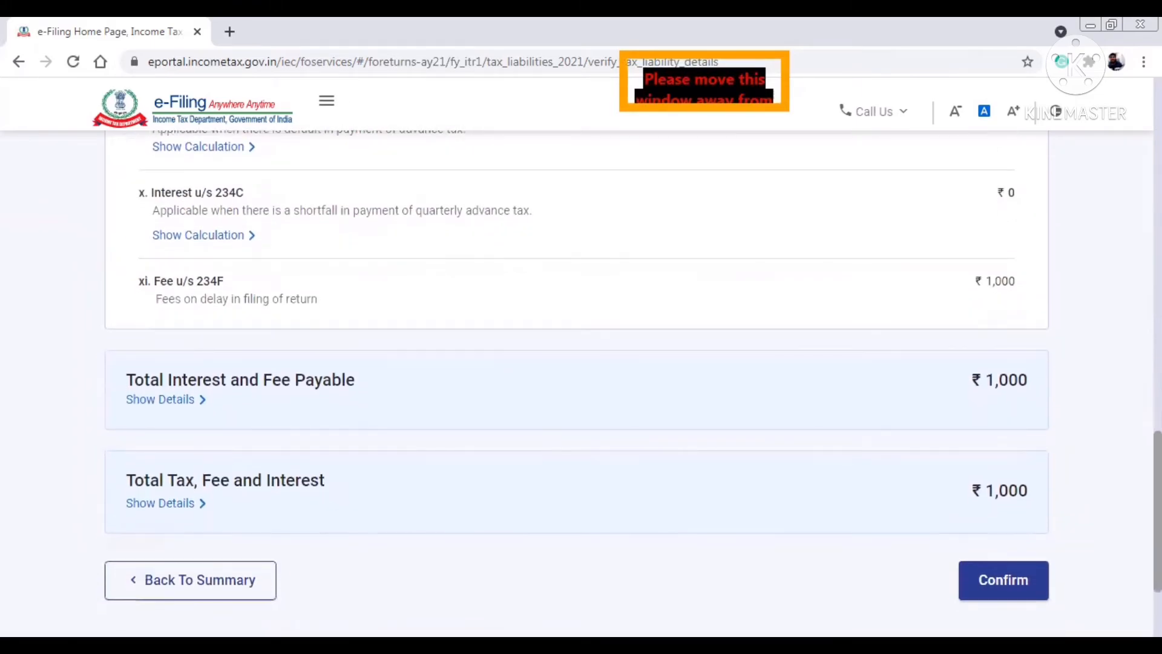
{"action": "scroll", "coordinate": [682, 382], "scroll_direction": "down", "scroll_amount": 2}
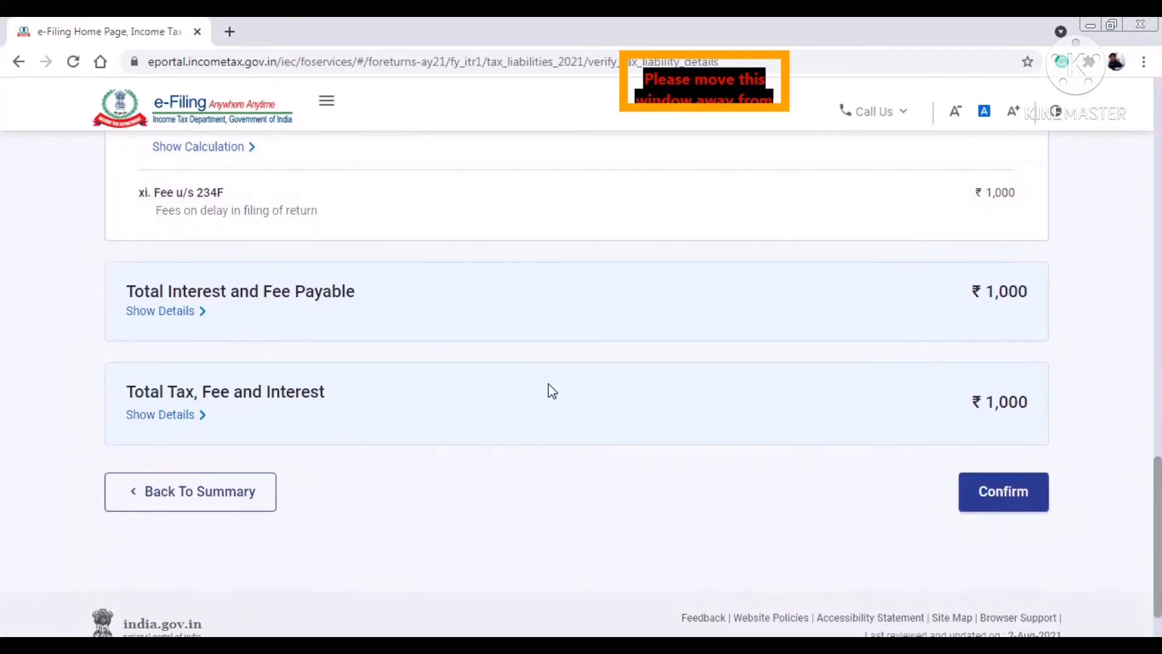
{"action": "scroll", "coordinate": [576, 383], "scroll_direction": "up", "scroll_amount": 1}
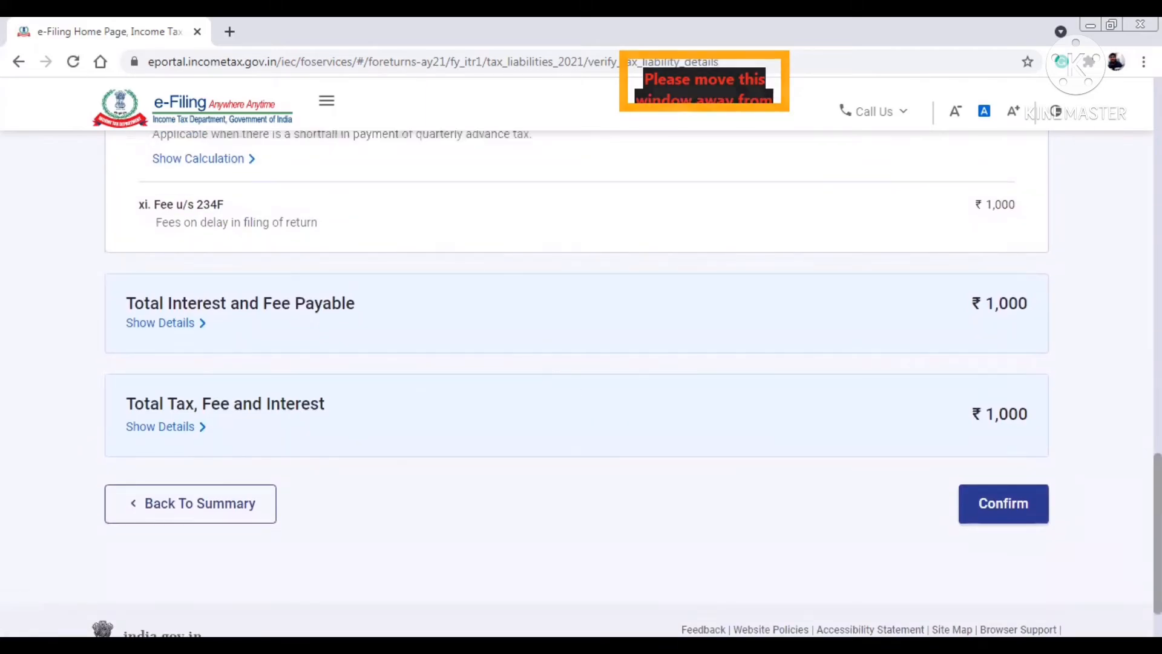
{"action": "scroll", "coordinate": [577, 383], "scroll_direction": "up", "scroll_amount": 8}
{"action": "scroll", "coordinate": [576, 384], "scroll_direction": "up", "scroll_amount": 8}
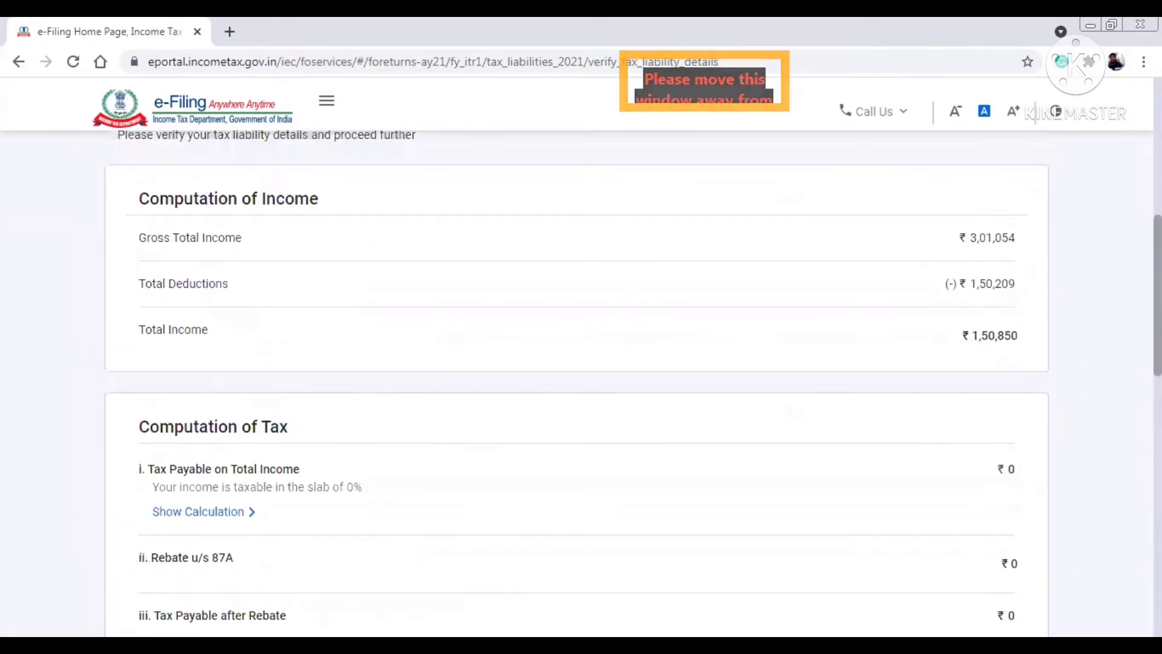
{"action": "scroll", "coordinate": [576, 383], "scroll_direction": "down", "scroll_amount": 1}
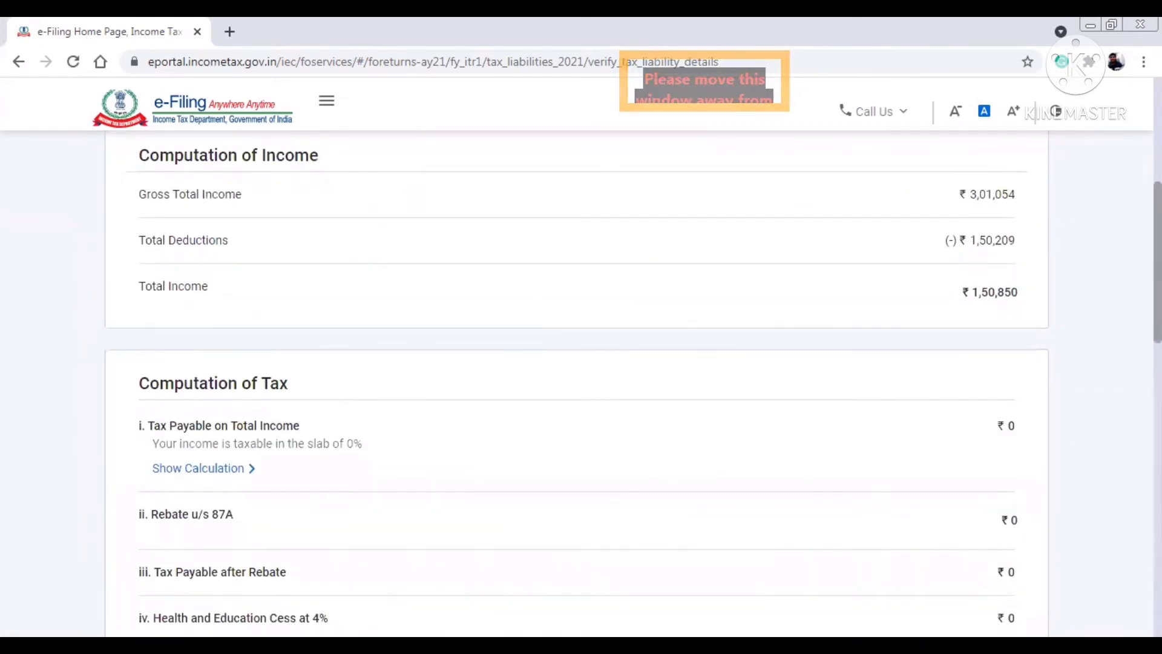
{"action": "scroll", "coordinate": [576, 383], "scroll_direction": "up", "scroll_amount": 1}
{"action": "scroll", "coordinate": [576, 383], "scroll_direction": "down", "scroll_amount": 2}
{"action": "scroll", "coordinate": [576, 383], "scroll_direction": "down", "scroll_amount": 15}
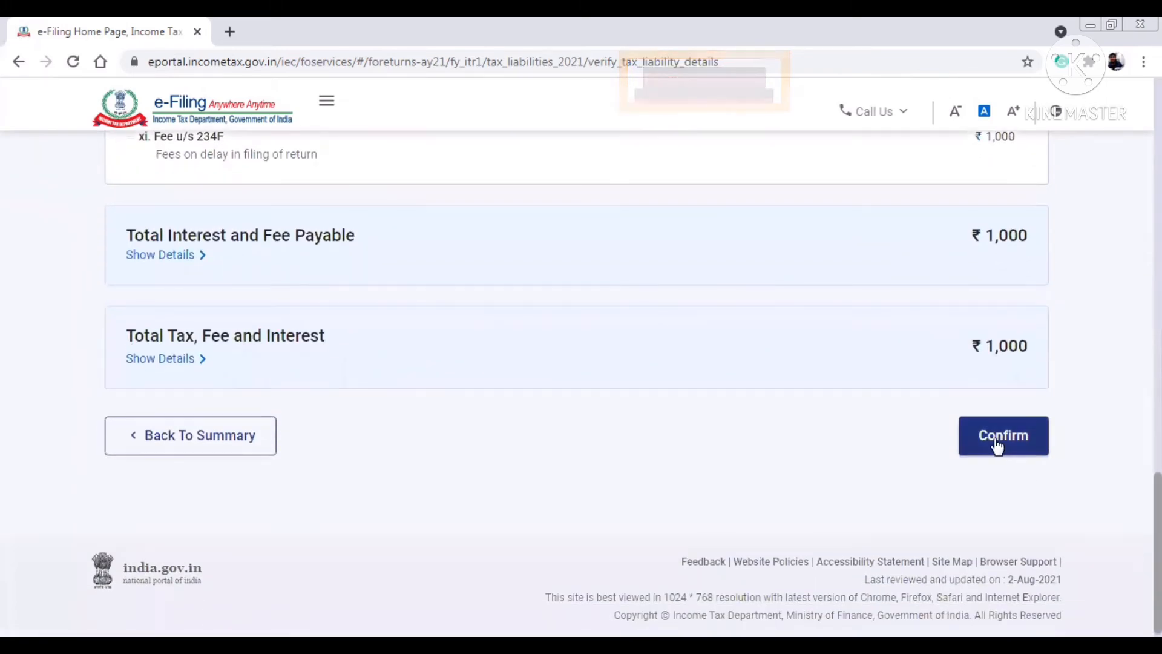
{"action": "left_click", "coordinate": [999, 446]}
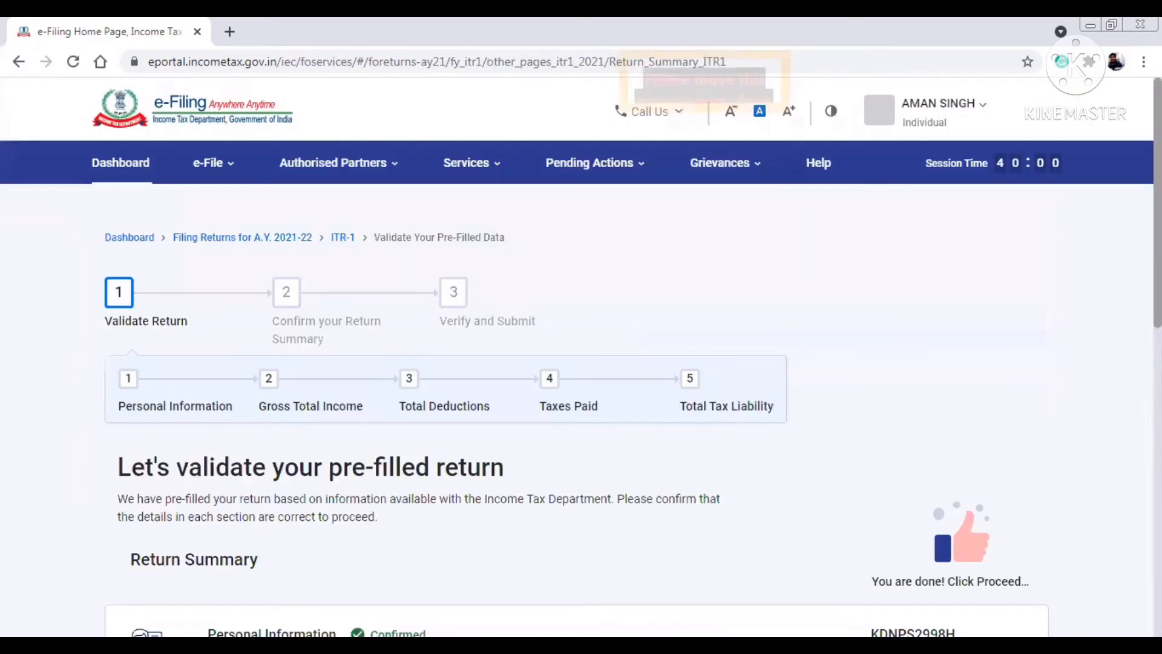
- Proceed past the confirmed Return Summary and the Tax Summary
{"action": "scroll", "coordinate": [575, 363], "scroll_direction": "down", "scroll_amount": 8}
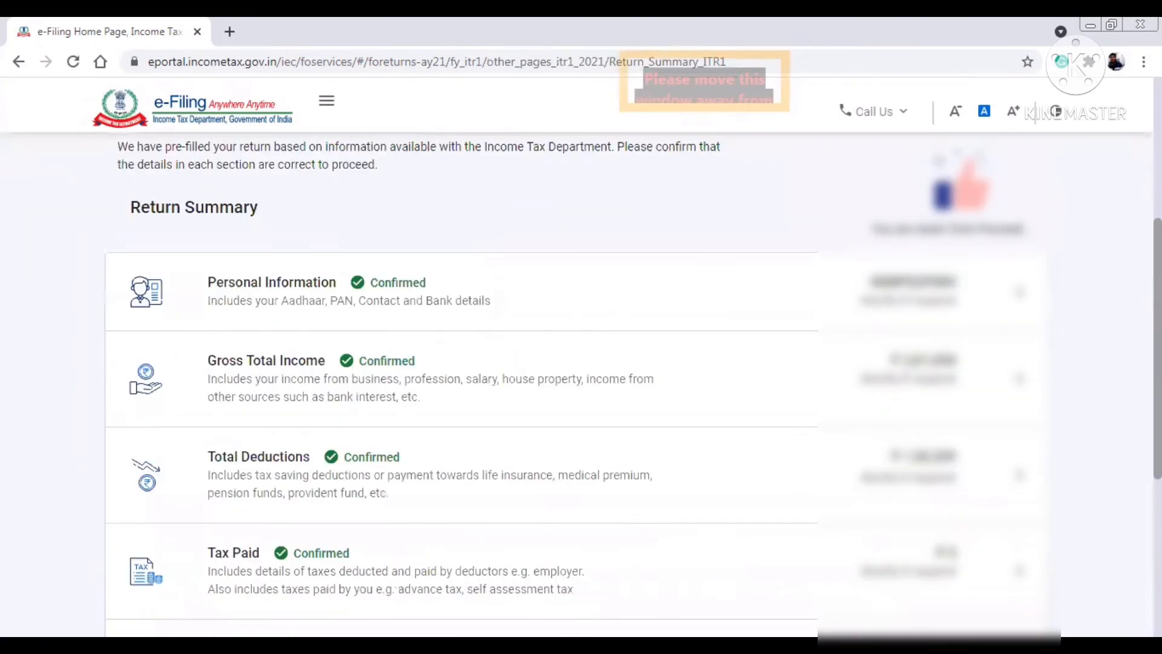
{"action": "left_click", "coordinate": [995, 538]}
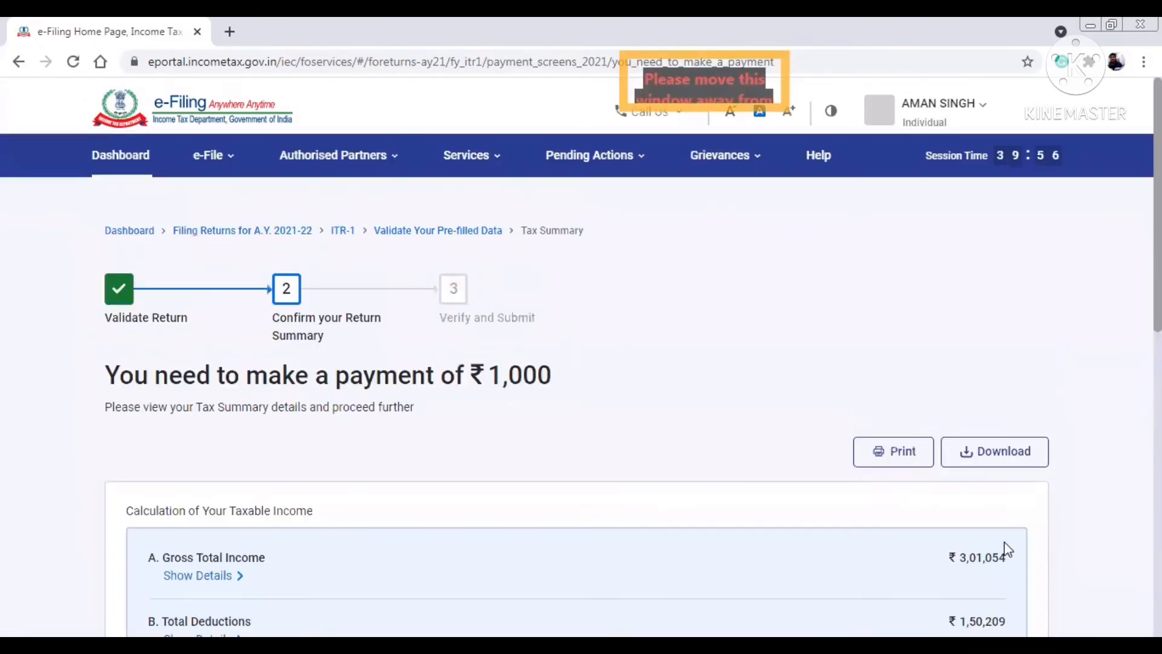
{"action": "scroll", "coordinate": [684, 424], "scroll_direction": "down", "scroll_amount": 7}
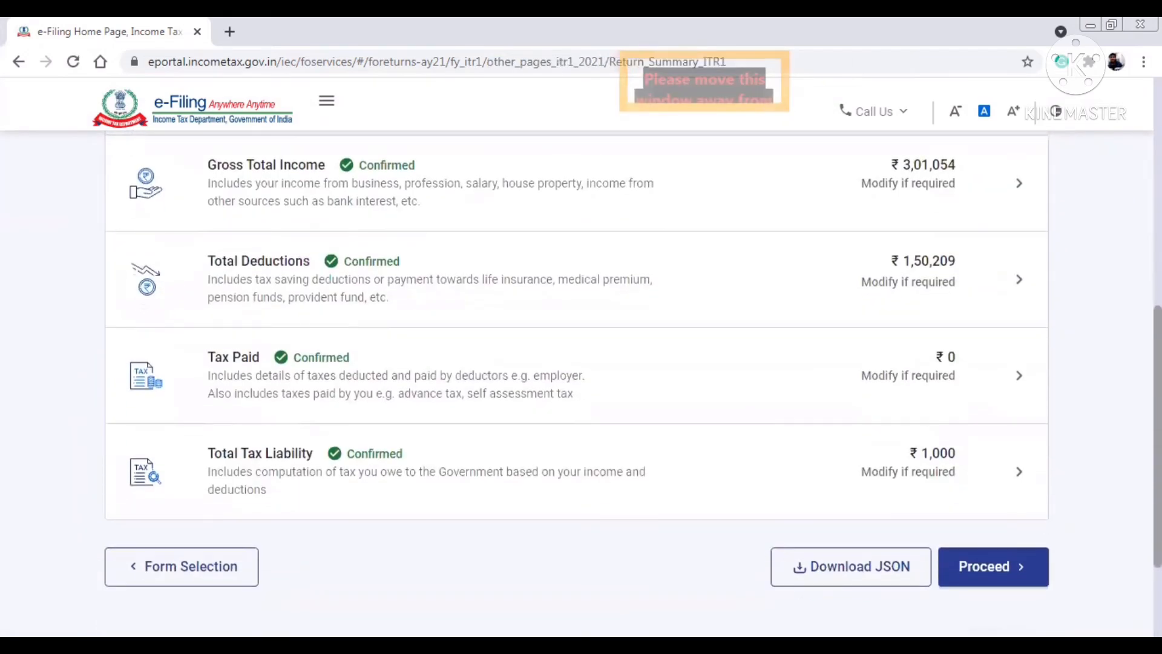
{"action": "left_click", "coordinate": [1006, 548]}
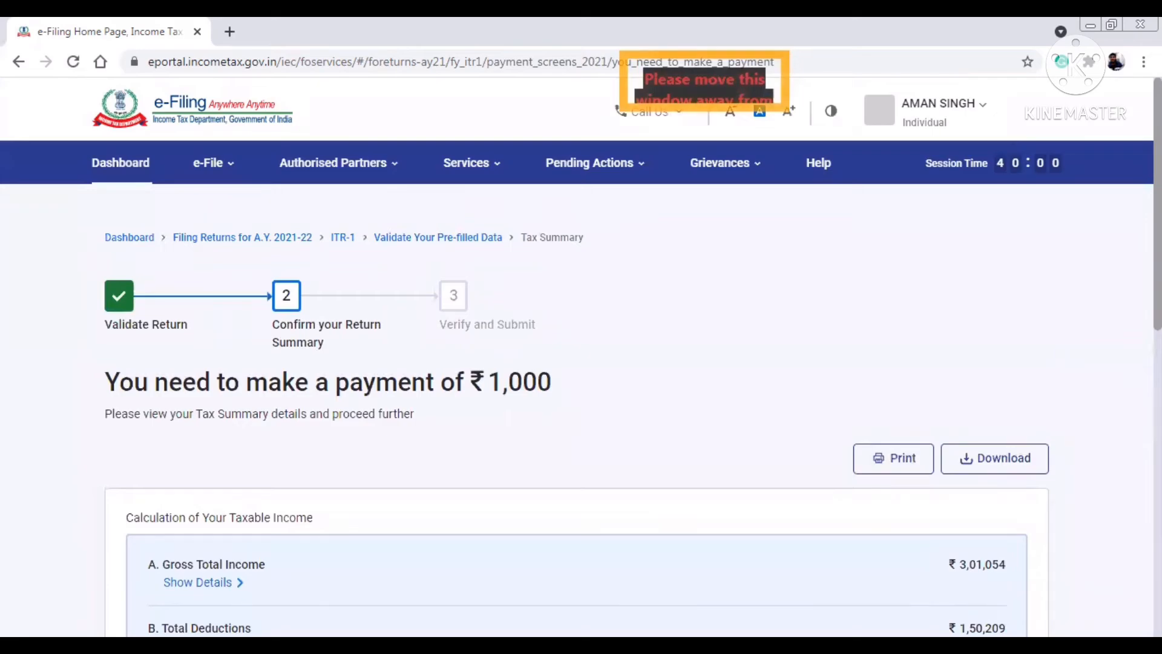
- Choose Pay Later for the ₹1,000 amount payable
{"action": "scroll", "coordinate": [684, 424], "scroll_direction": "down", "scroll_amount": 7}
{"action": "scroll", "coordinate": [575, 388], "scroll_direction": "up", "scroll_amount": 2}
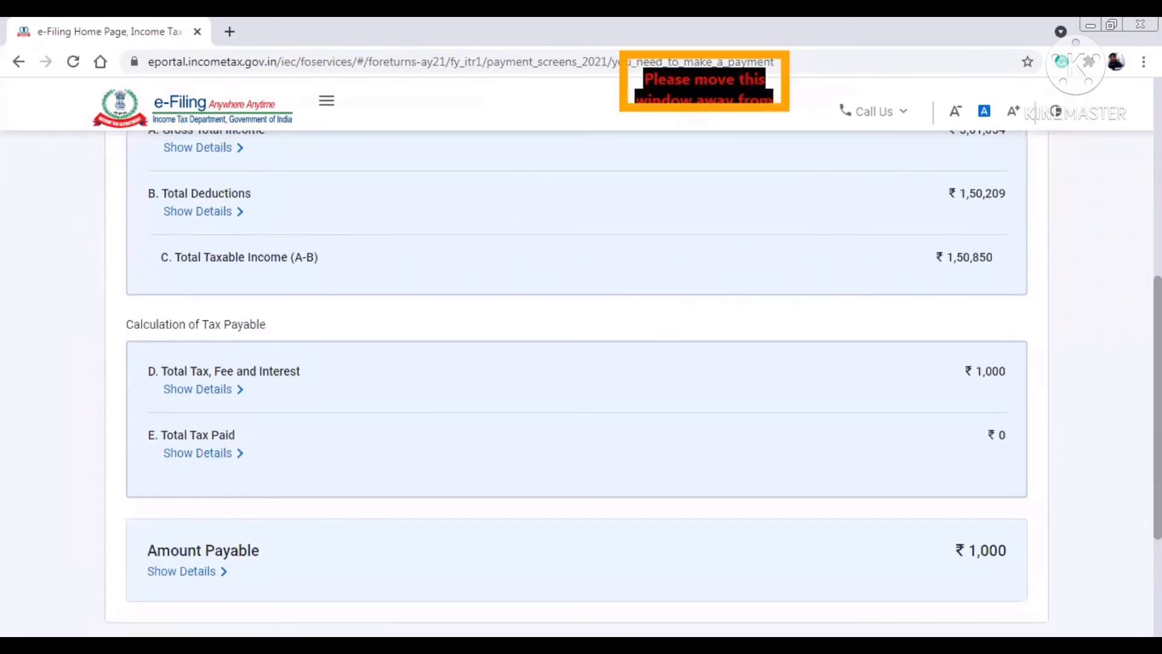
{"action": "scroll", "coordinate": [575, 388], "scroll_direction": "up", "scroll_amount": 2}
{"action": "scroll", "coordinate": [575, 388], "scroll_direction": "down", "scroll_amount": 7}
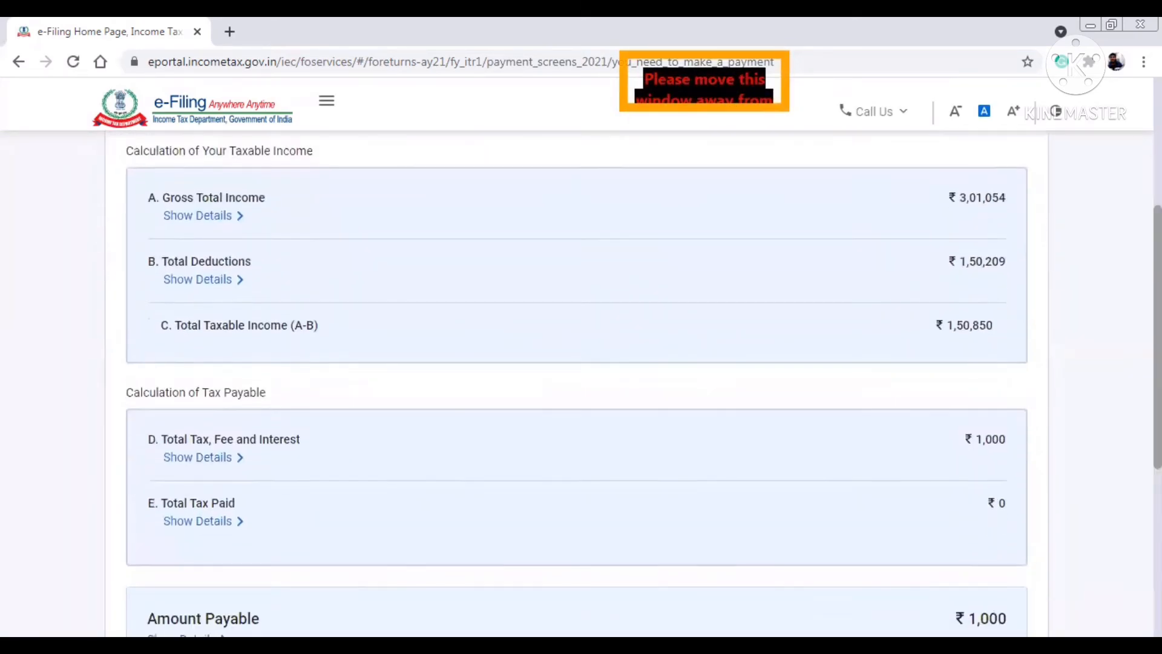
{"action": "left_click", "coordinate": [905, 445]}
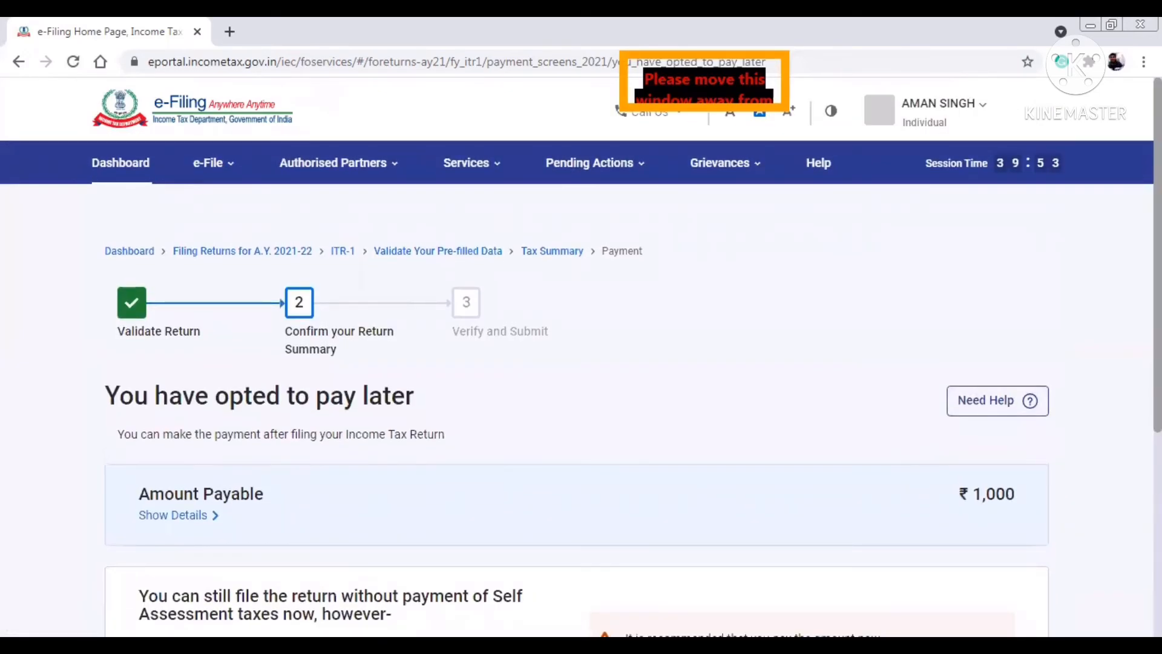
- Open Preview Return, tick the correctness declaration, and proceed to the preview
{"action": "scroll", "coordinate": [581, 387], "scroll_direction": "down", "scroll_amount": 4}
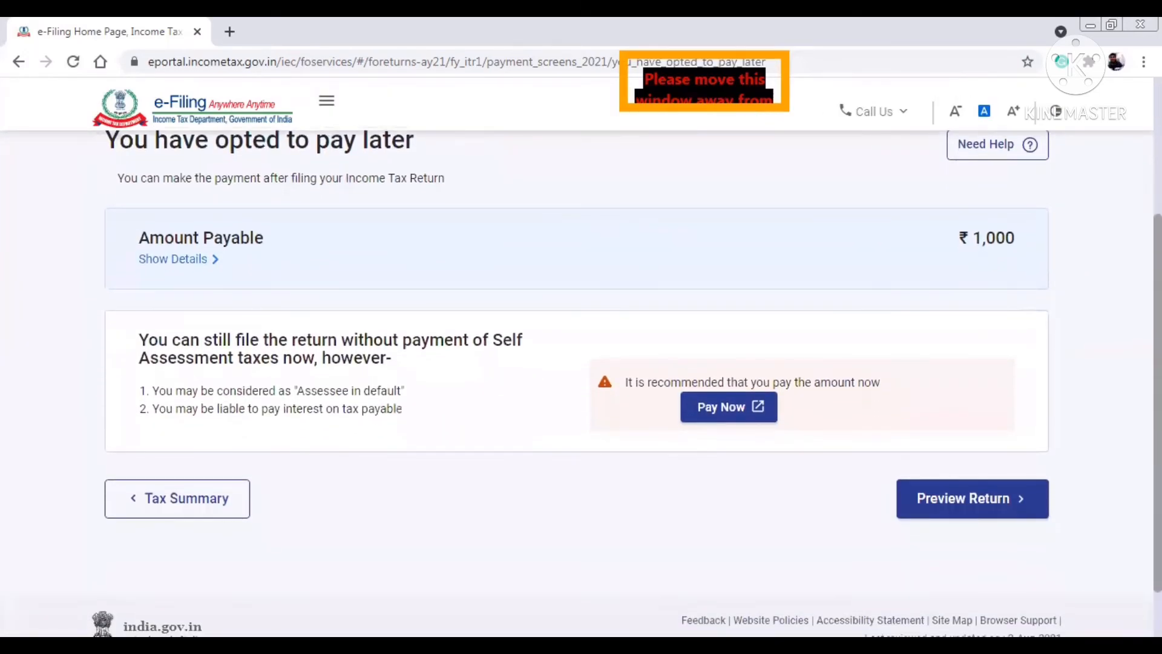
{"action": "left_click", "coordinate": [979, 506]}
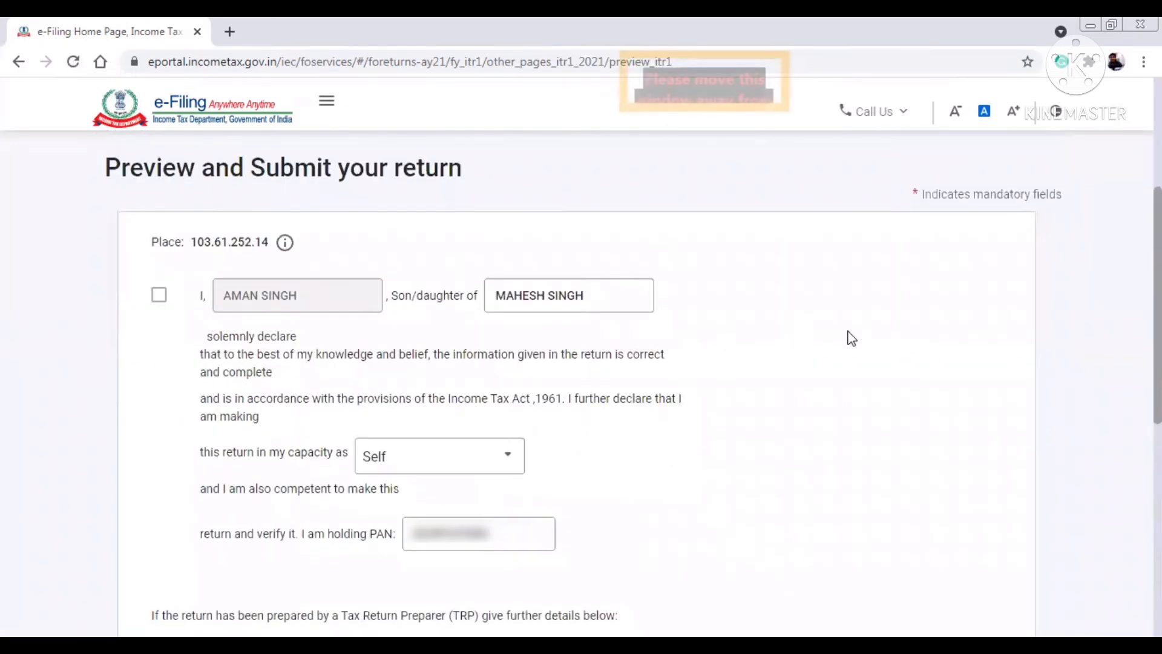
{"action": "left_click", "coordinate": [160, 295]}
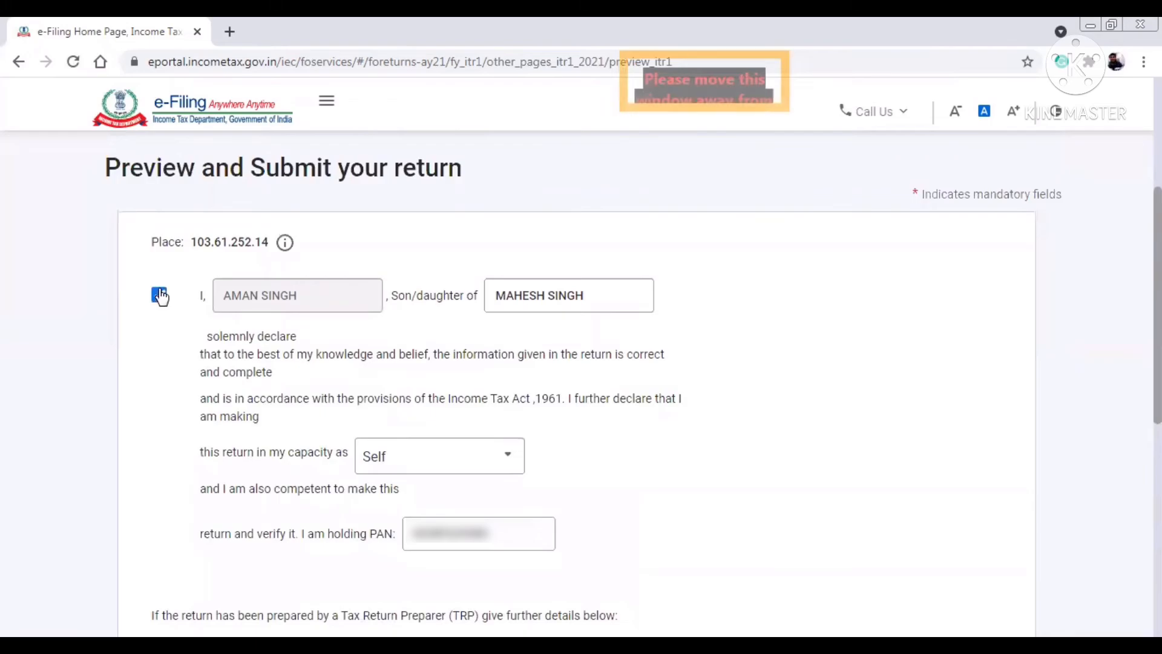
{"action": "scroll", "coordinate": [160, 295], "scroll_direction": "down", "scroll_amount": 10}
{"action": "left_click", "coordinate": [1015, 409]}
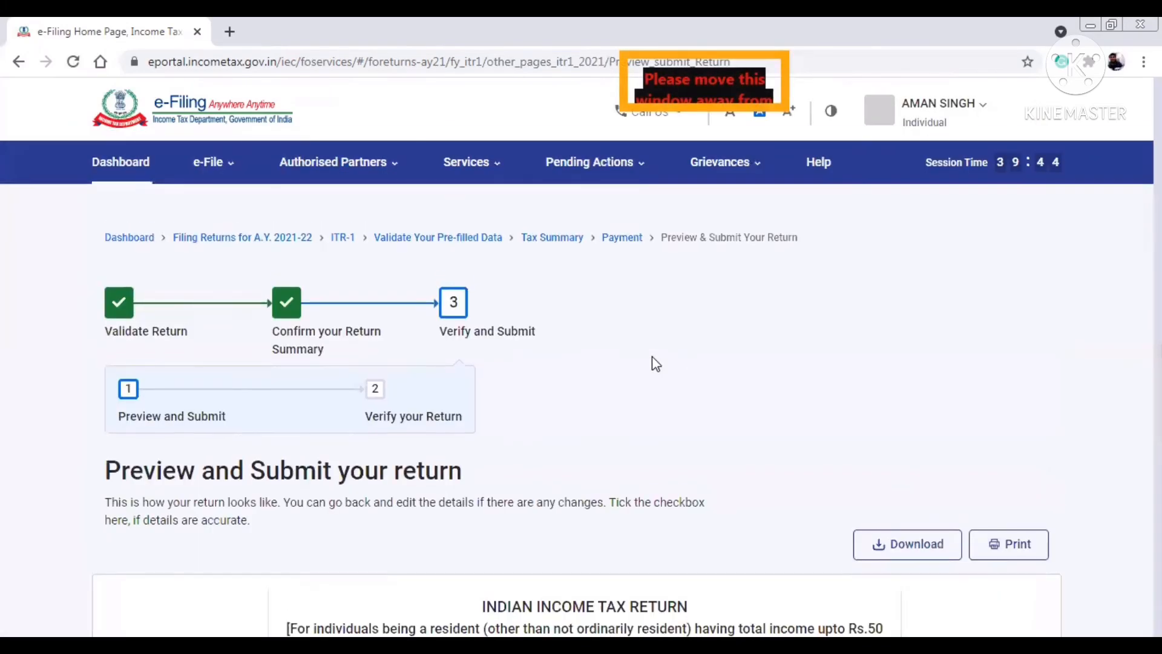
- Scroll through the ITR-1 preview down to the Verification section
{"action": "scroll", "coordinate": [577, 383], "scroll_direction": "down", "scroll_amount": 20}
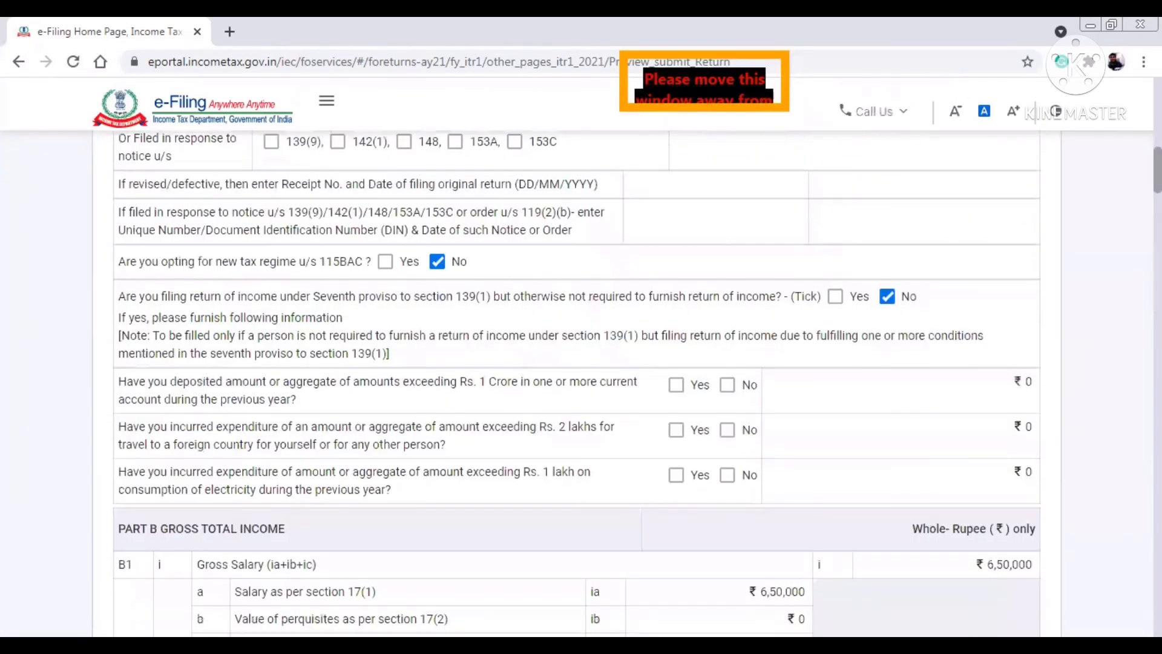
{"action": "scroll", "coordinate": [577, 383], "scroll_direction": "down", "scroll_amount": 7}
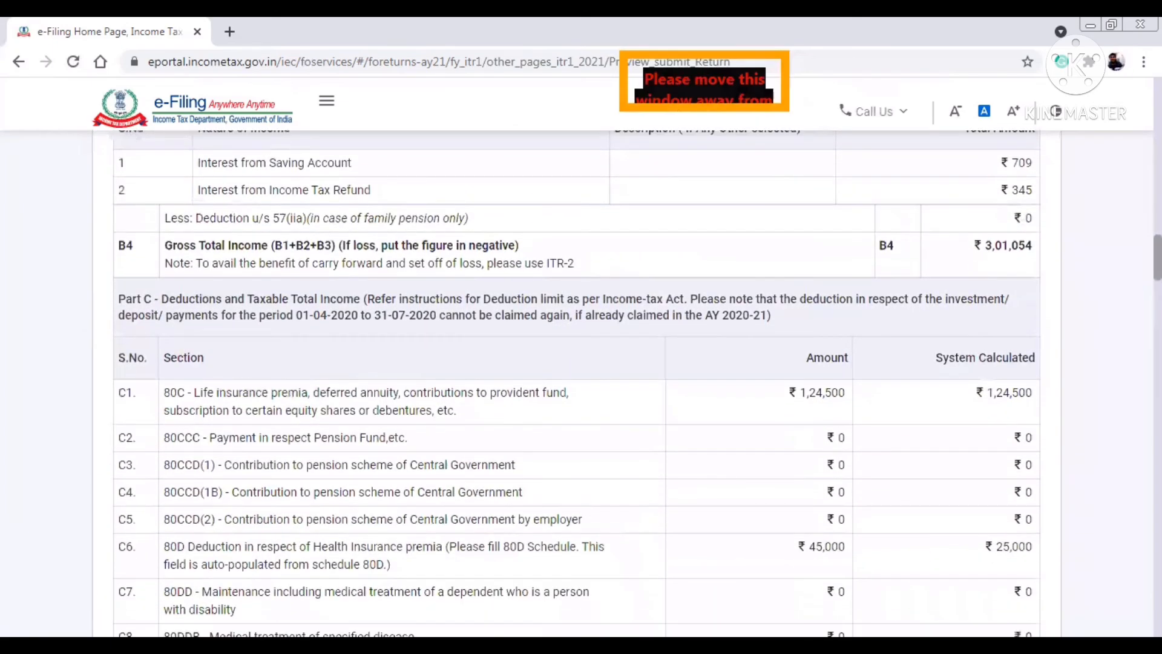
{"action": "scroll", "coordinate": [577, 383], "scroll_direction": "down", "scroll_amount": 9}
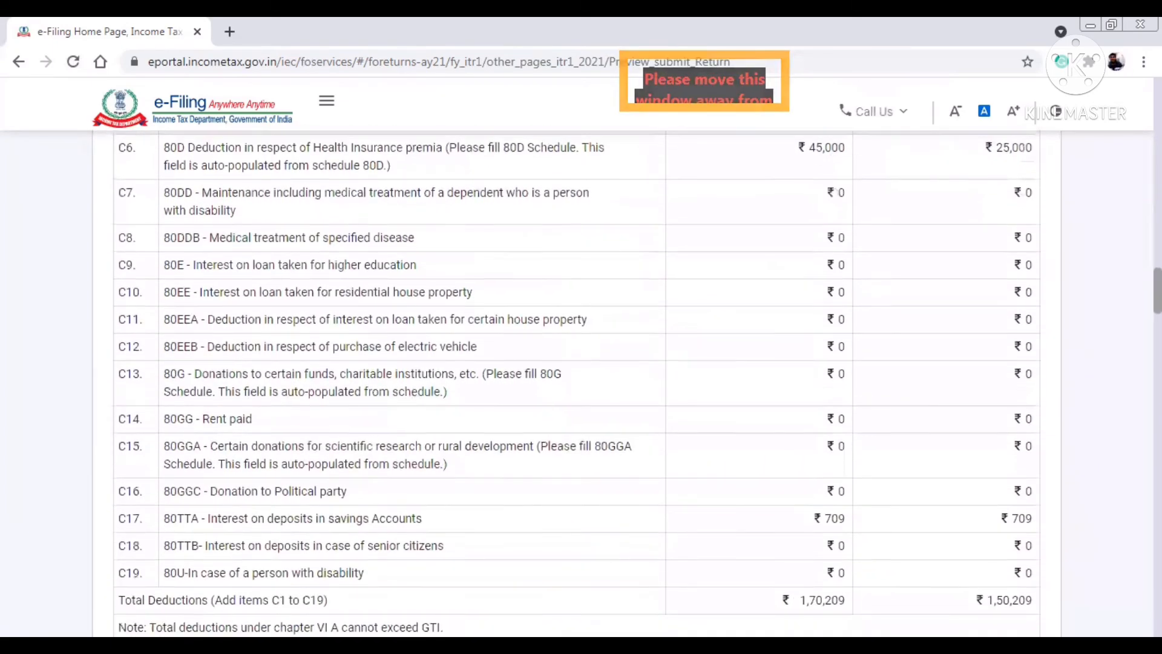
{"action": "scroll", "coordinate": [577, 384], "scroll_direction": "down", "scroll_amount": 5}
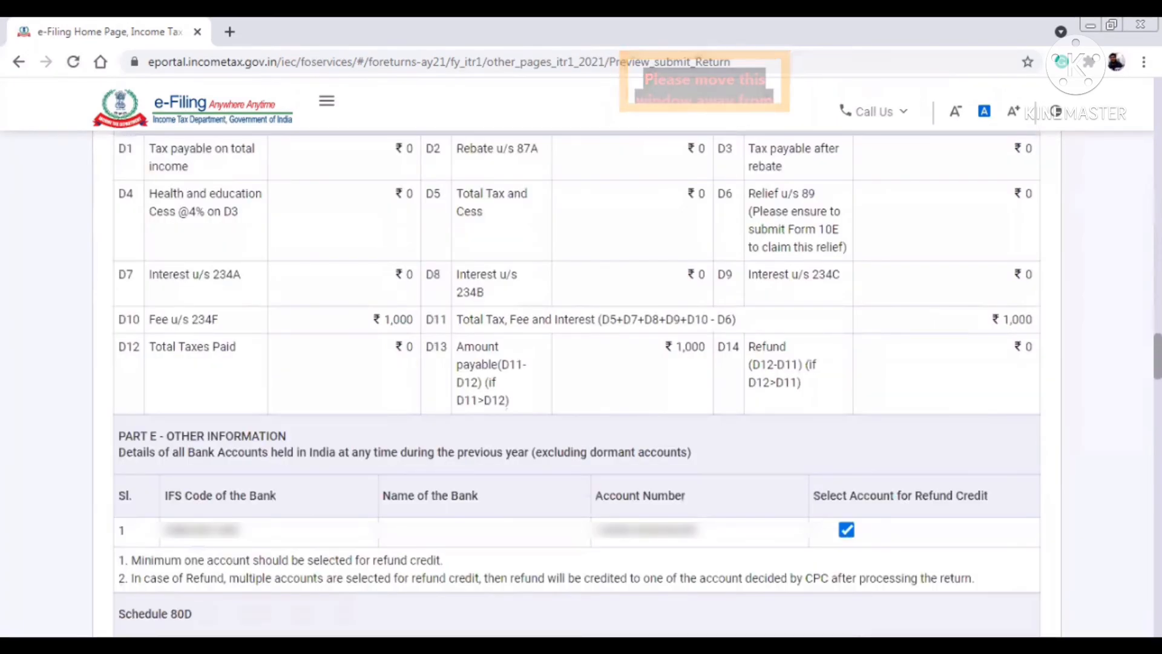
{"action": "scroll", "coordinate": [1084, 592], "scroll_direction": "down", "scroll_amount": 20}
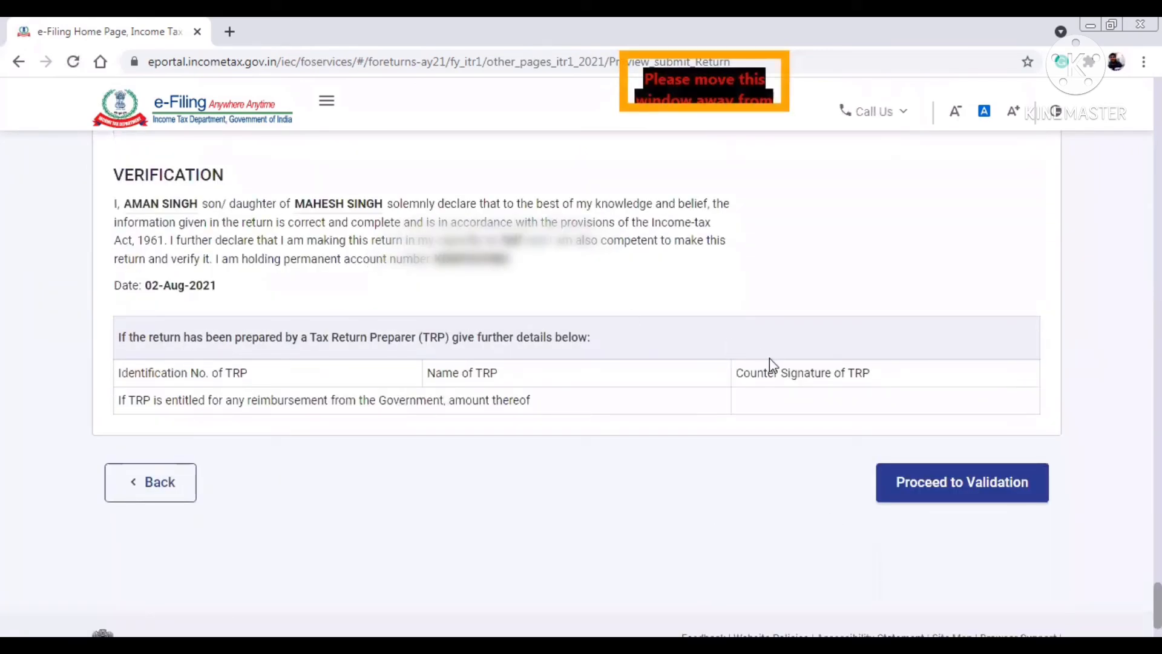
- Validate the previewed ITR-1 with no errors and proceed to the verification options
{"action": "left_click", "coordinate": [949, 491]}
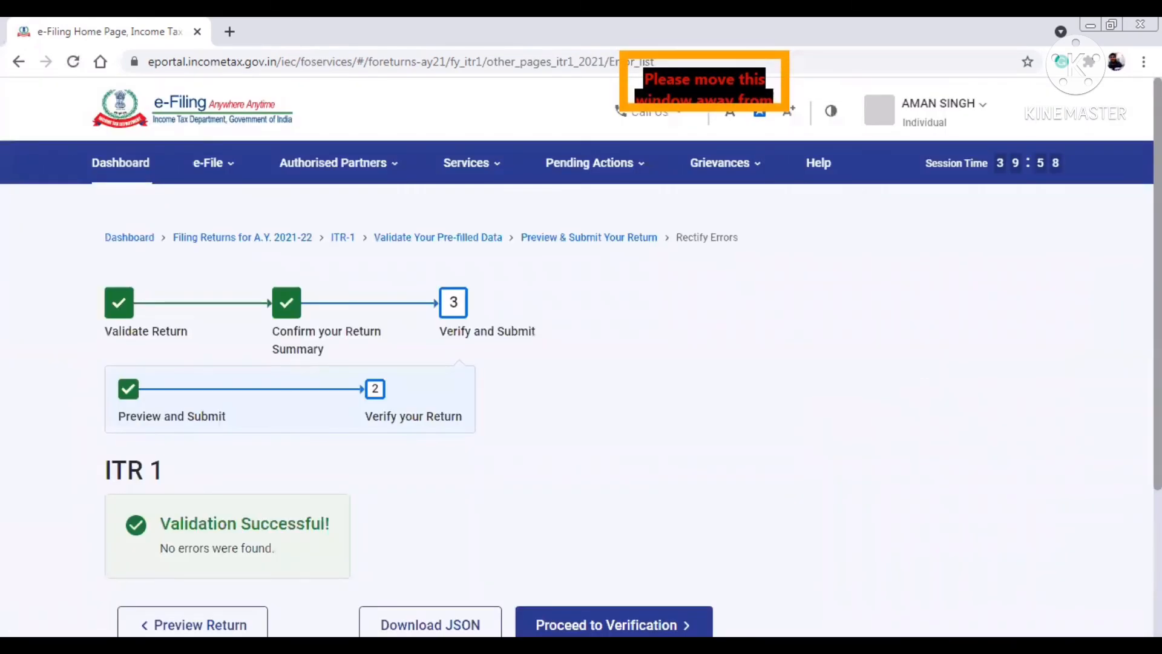
{"action": "scroll", "coordinate": [914, 370], "scroll_direction": "down", "scroll_amount": 3}
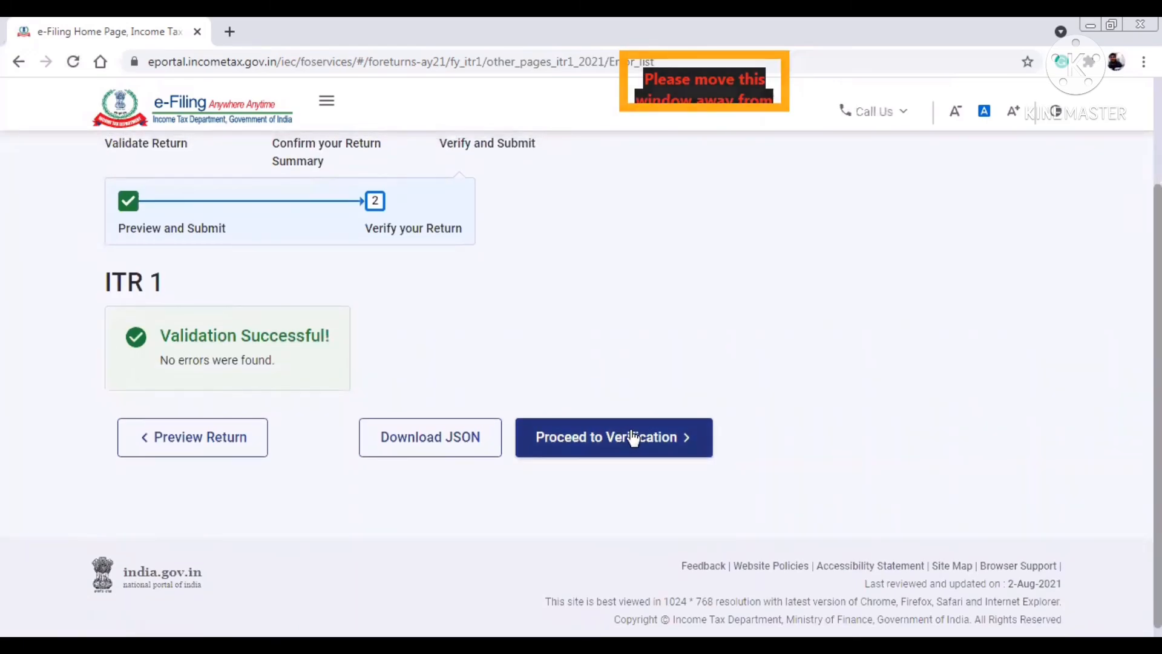
{"action": "scroll", "coordinate": [763, 310], "scroll_direction": "up", "scroll_amount": 2}
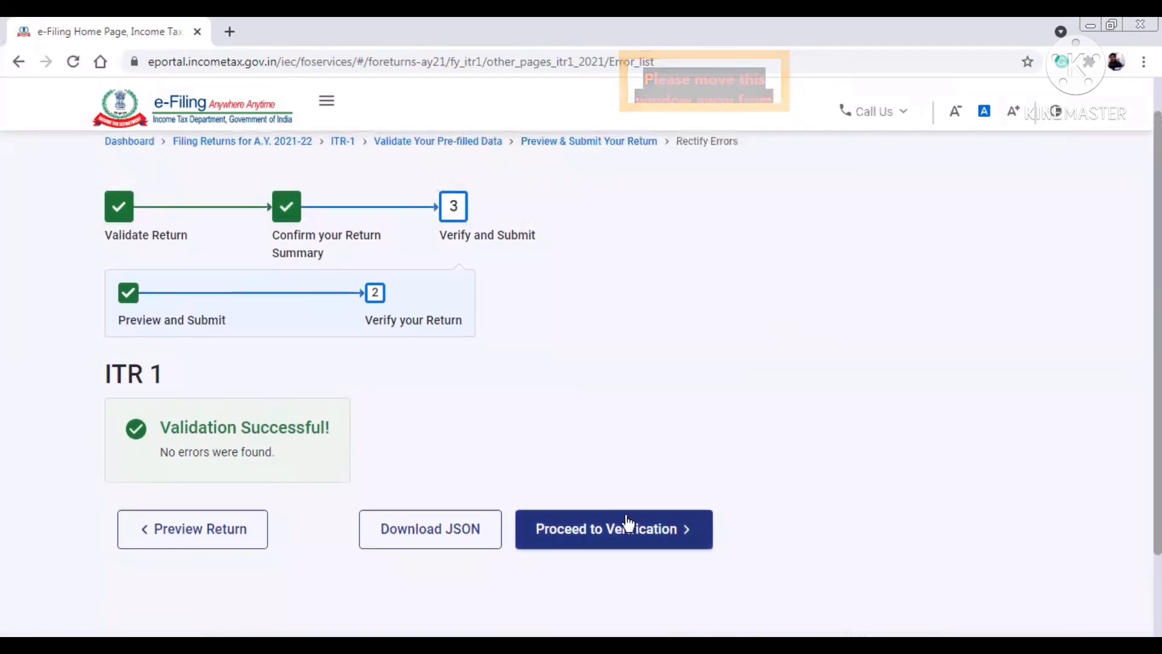
{"action": "left_click", "coordinate": [624, 524]}
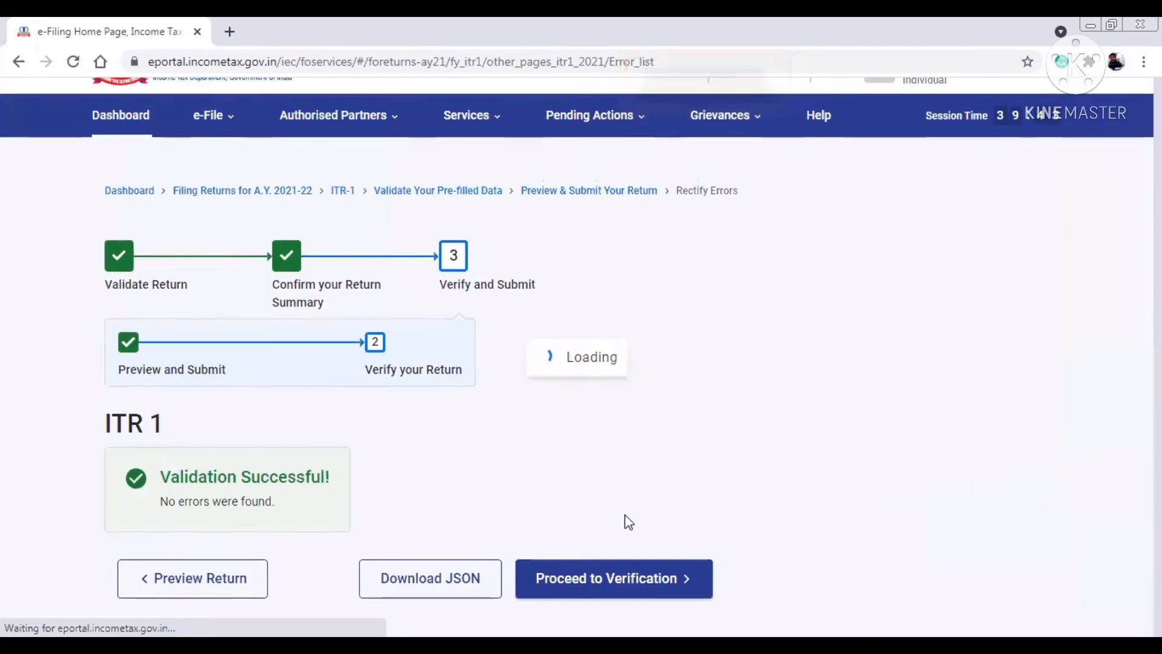
{"action": "scroll", "coordinate": [376, 428], "scroll_direction": "down", "scroll_amount": 3}
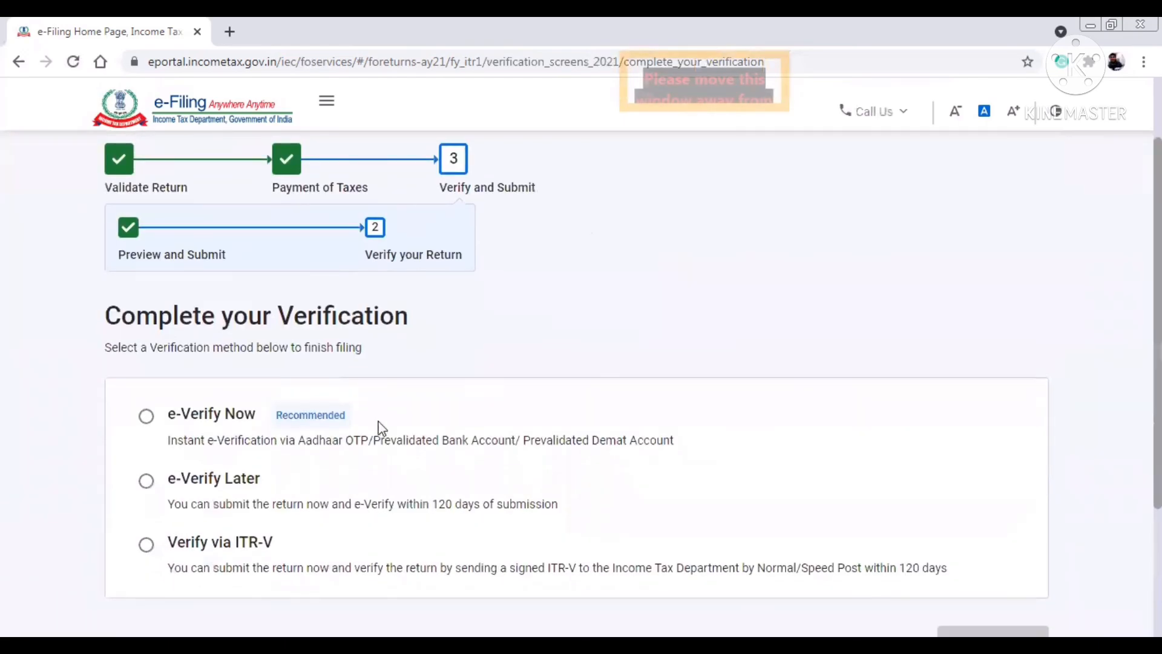
- Choose e-Verify Now as the verification method and continue
{"action": "left_click", "coordinate": [145, 417]}
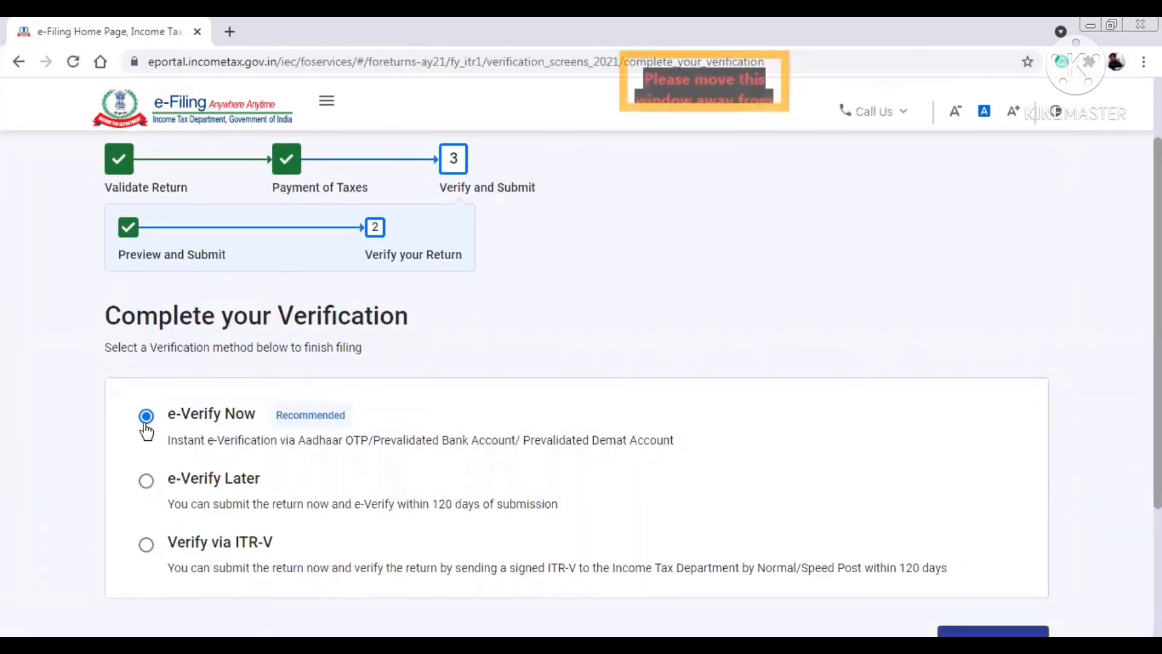
{"action": "scroll", "coordinate": [1027, 472], "scroll_direction": "down", "scroll_amount": 2}
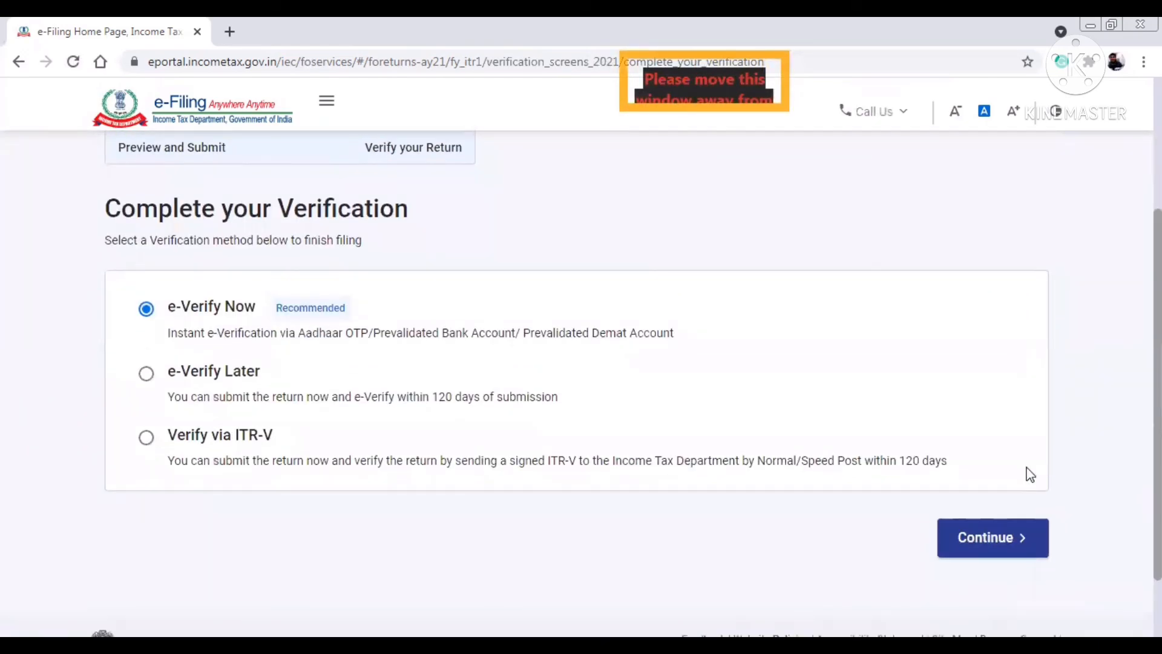
{"action": "left_click", "coordinate": [981, 537]}
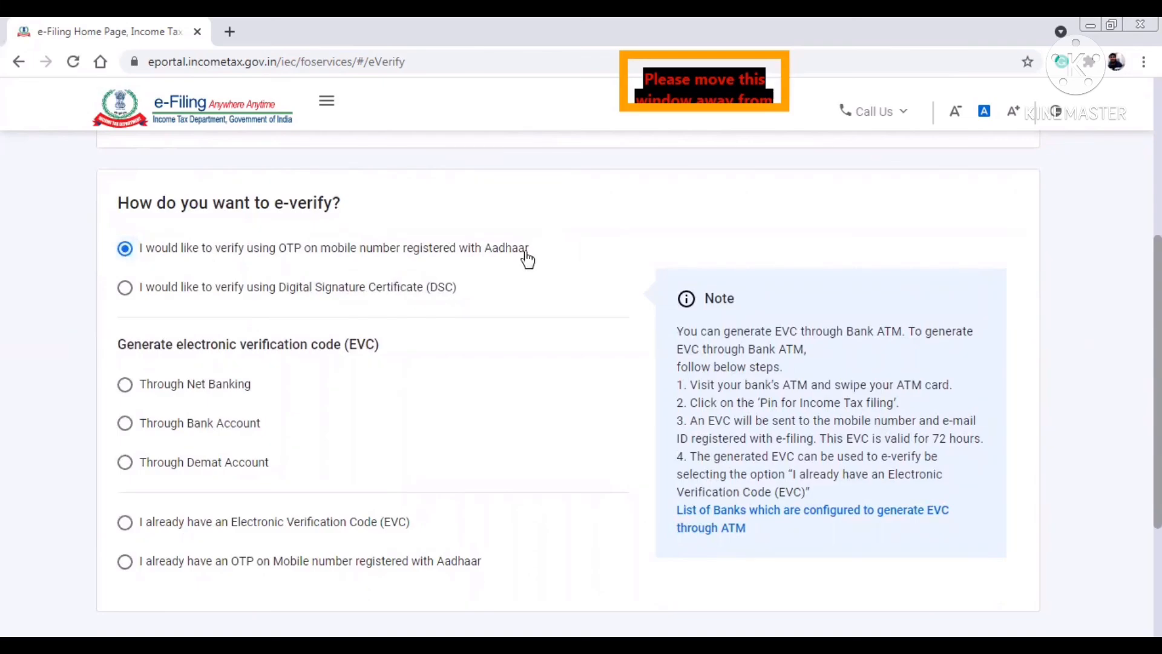
- Pick OTP on Aadhaar-registered mobile, accept the Aadhaar consent, then dismiss the OTP prompt
{"action": "scroll", "coordinate": [1086, 439], "scroll_direction": "down", "scroll_amount": 3}
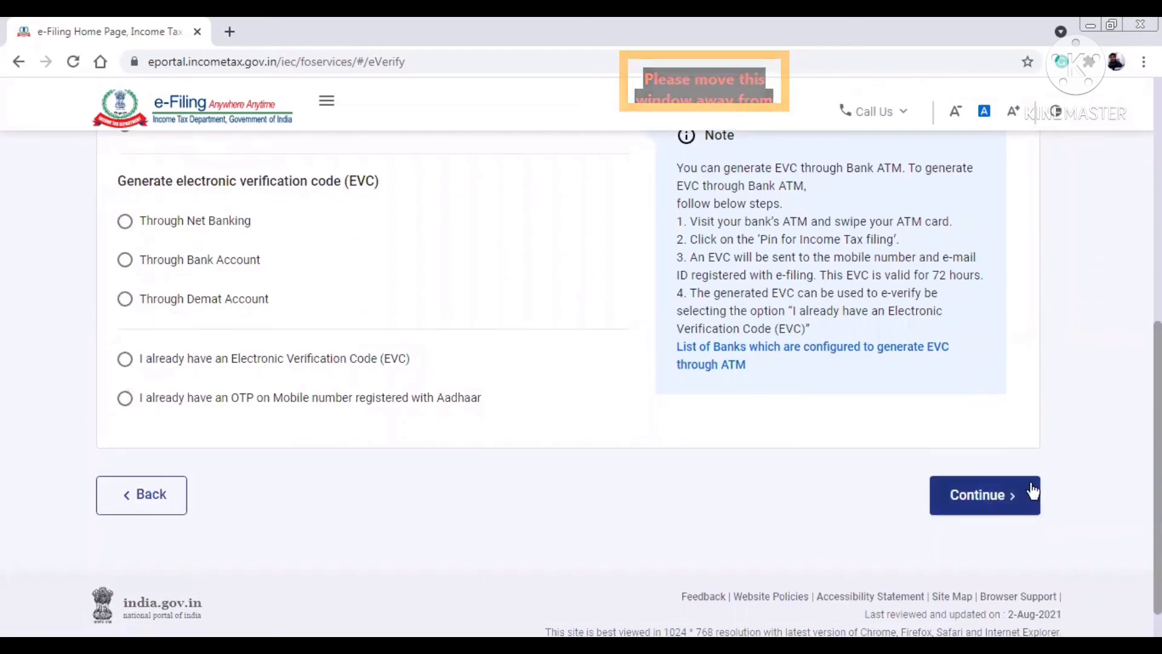
{"action": "left_click", "coordinate": [993, 506]}
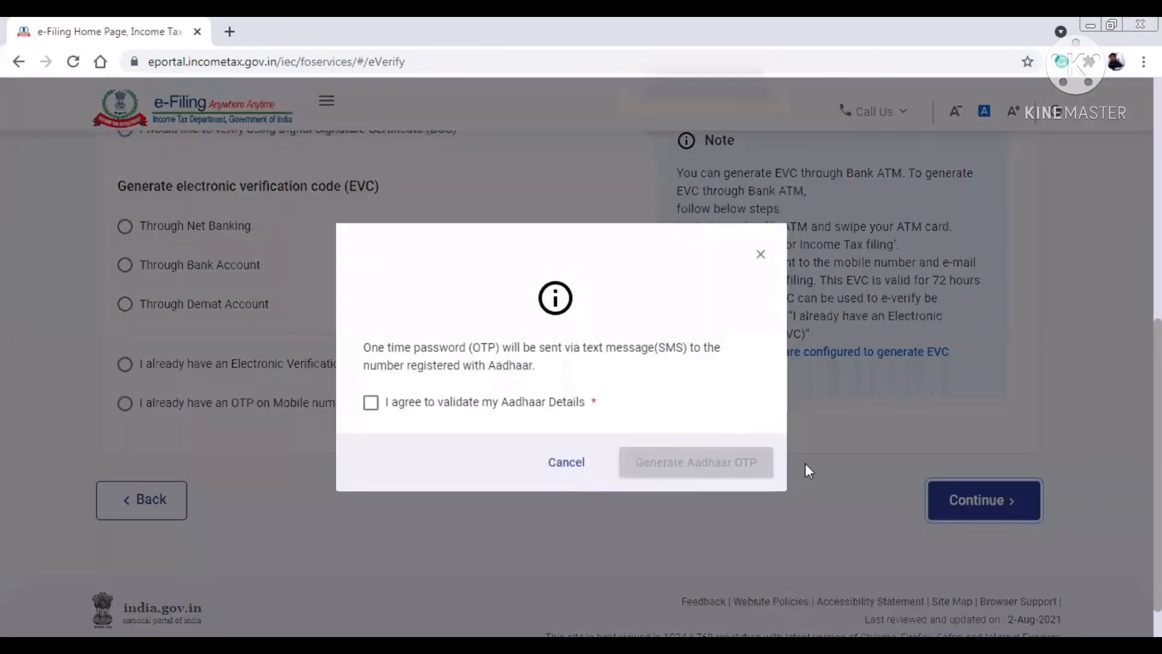
{"action": "left_click", "coordinate": [370, 406]}
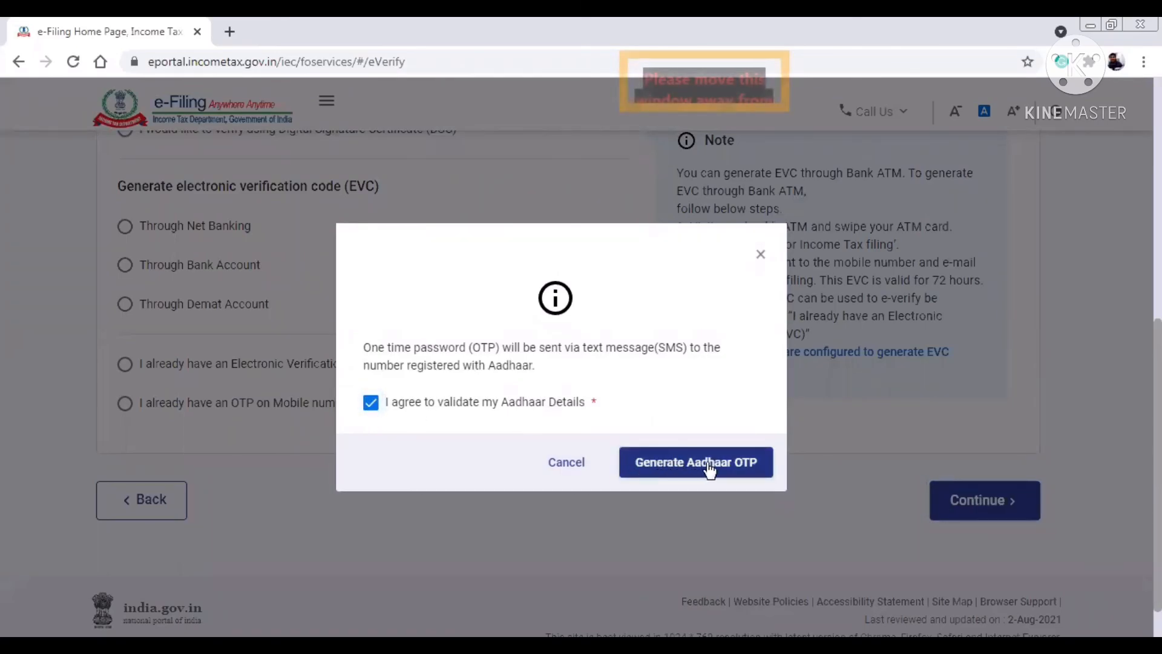
{"action": "left_click", "coordinate": [761, 255]}
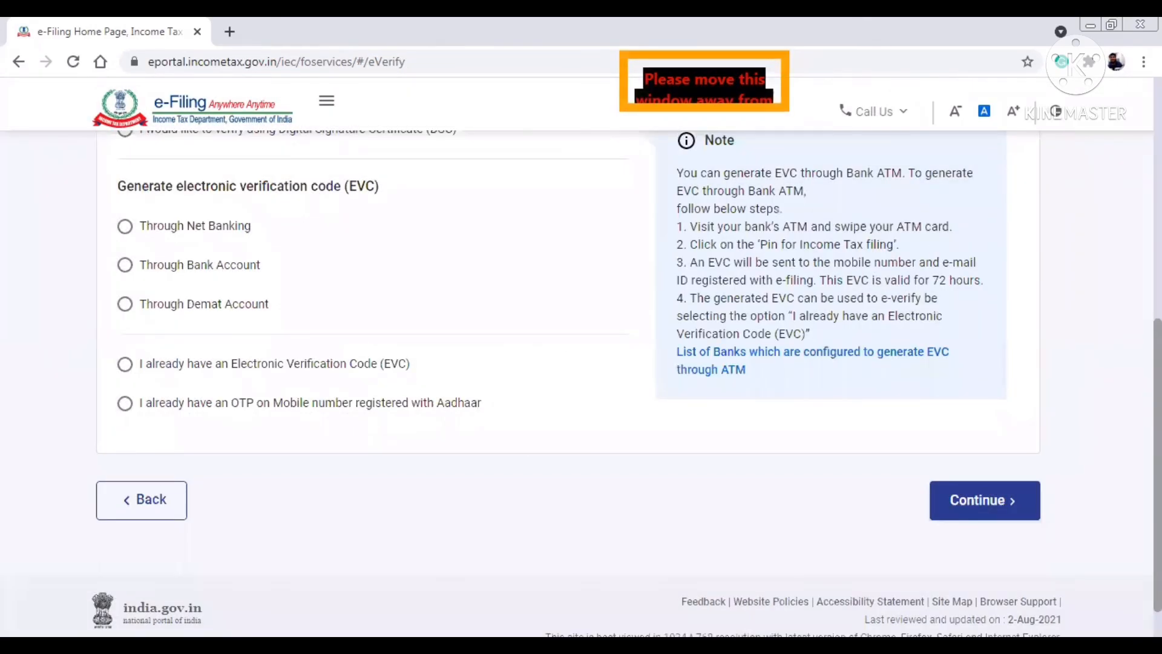